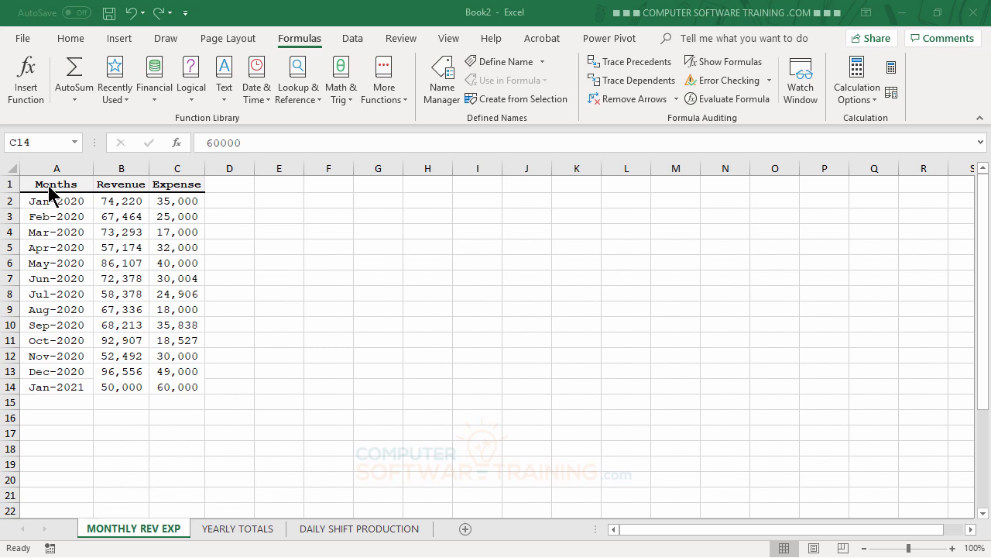
Insert a clustered column chart of the Months, Revenue and Expense data and move it beside the data.
drag(54, 183, 181, 378)
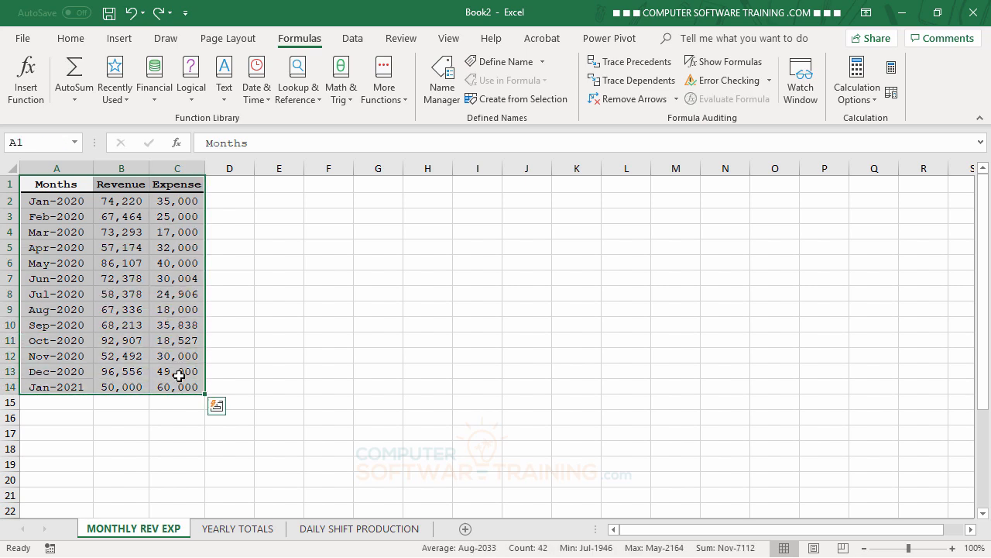
click(124, 40)
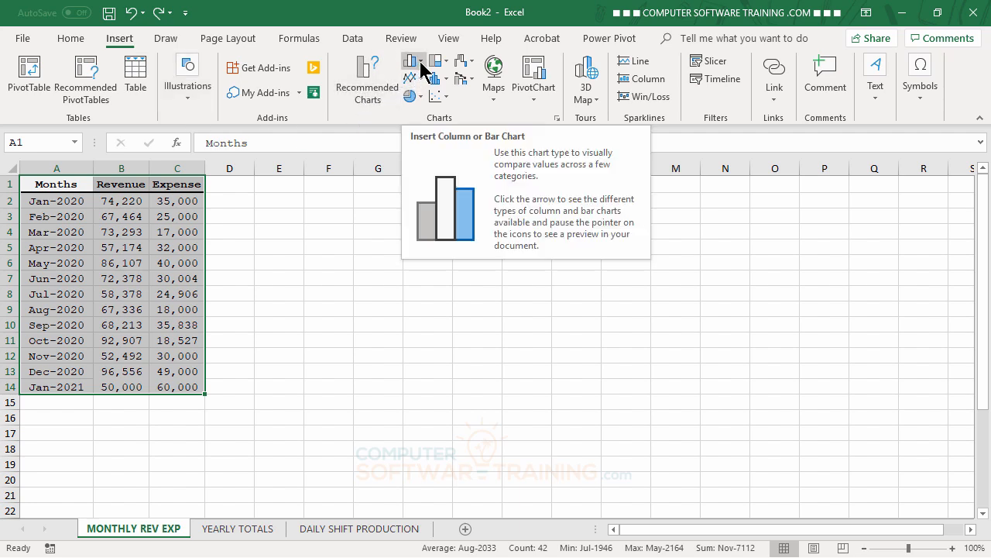
click(422, 62)
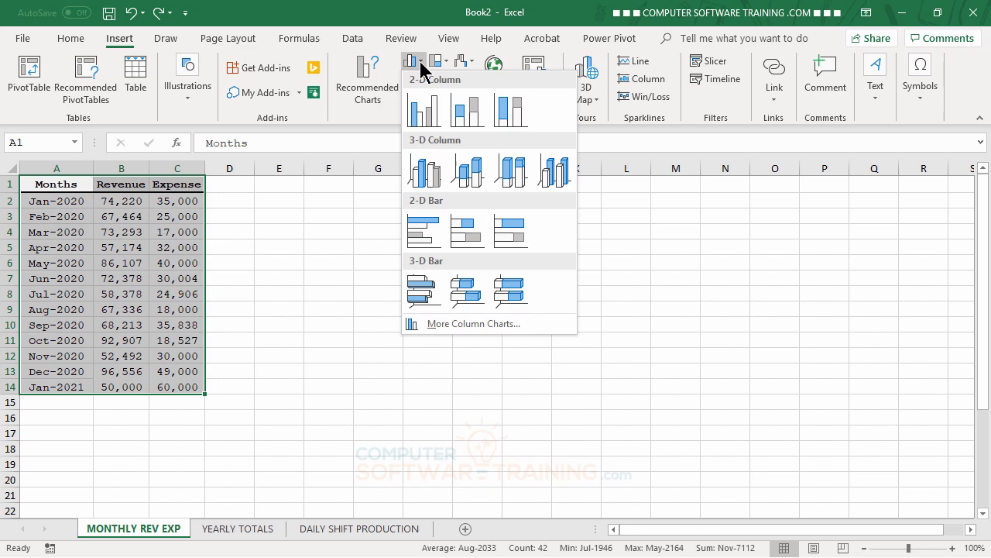
click(428, 120)
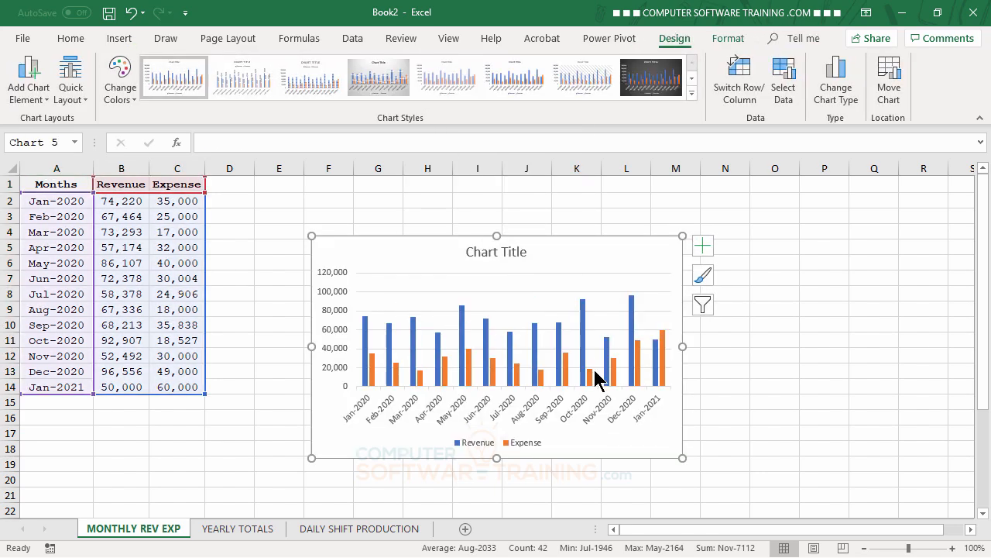
drag(604, 256, 550, 223)
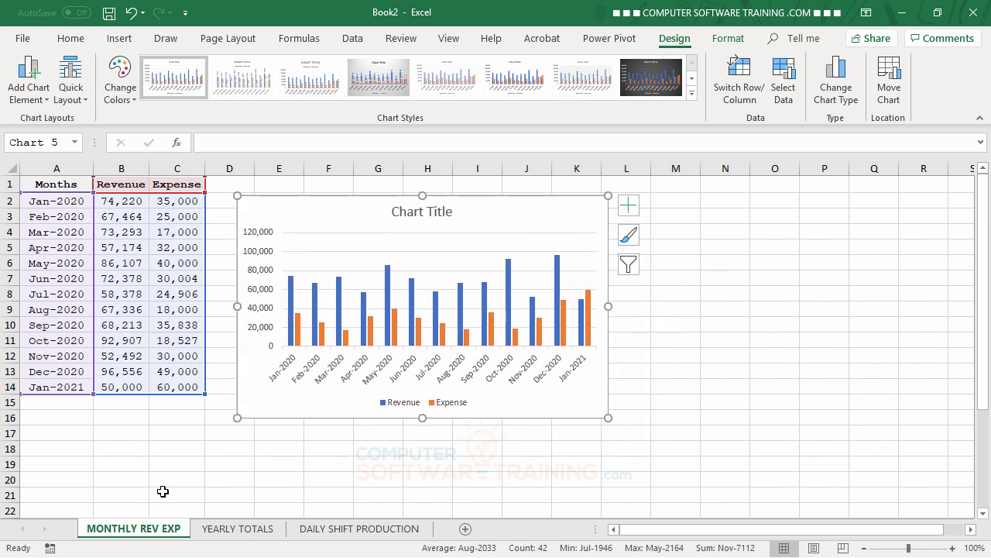
Add a new row 15 with month 2/1/2021, revenue 40000 and expense 10000.
click(67, 407)
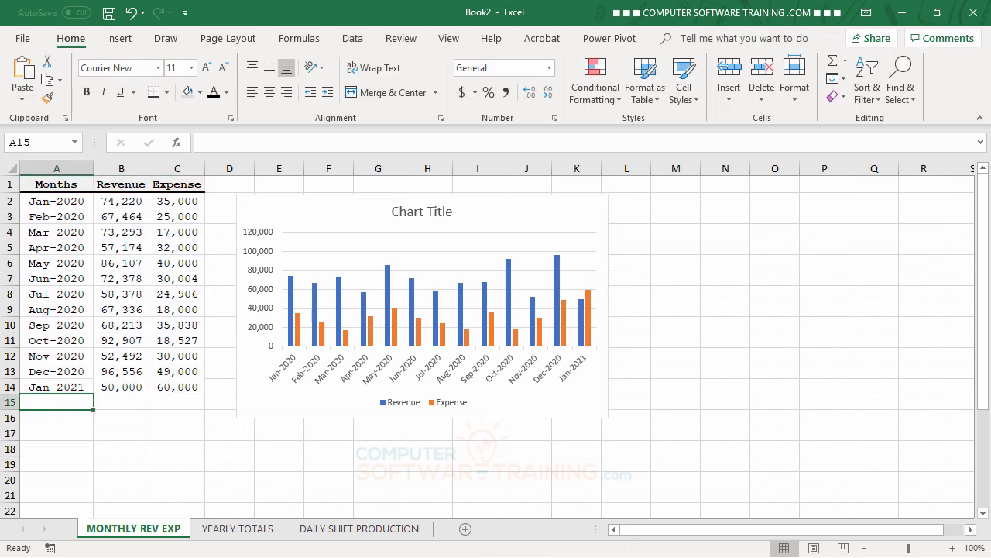
text(2/1/)
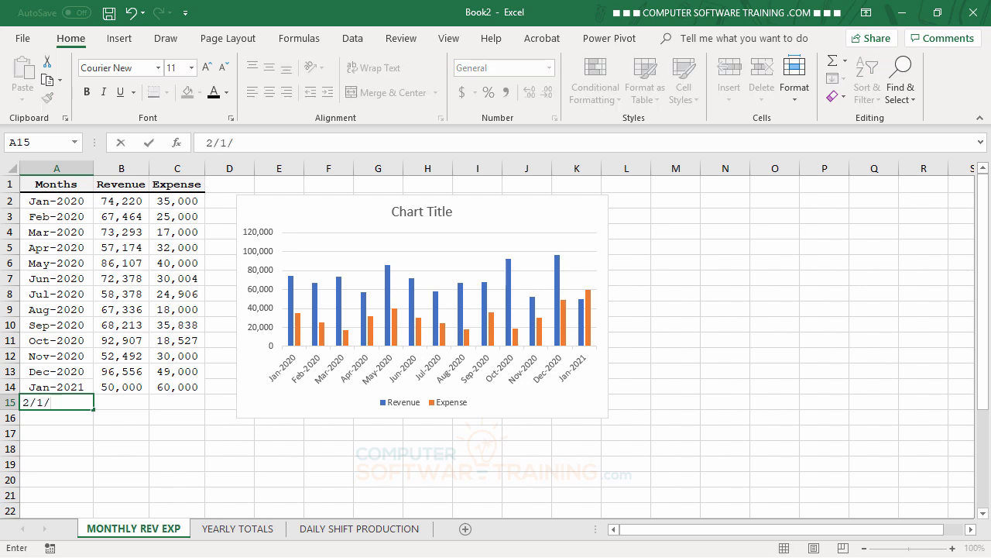
text(2021)
key(Tab)
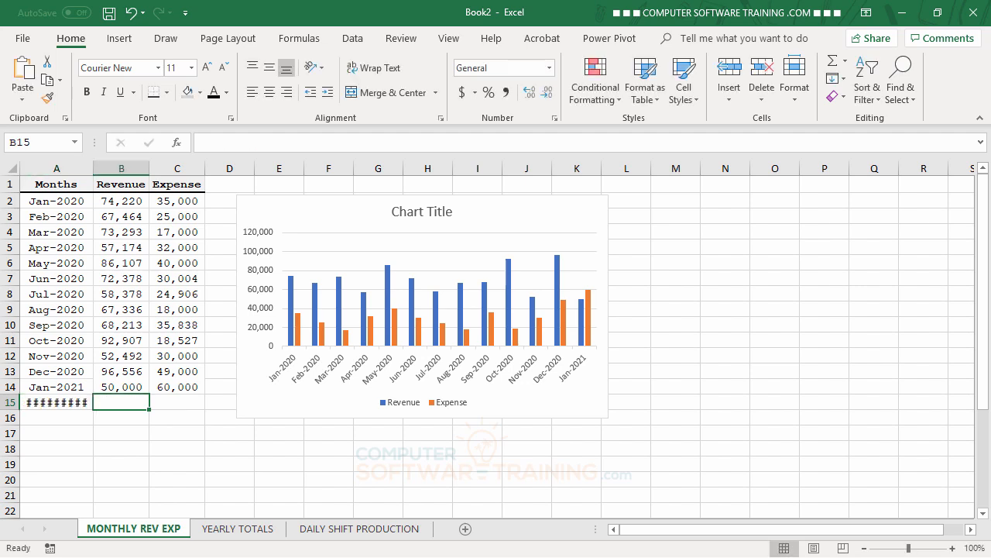
text(40)
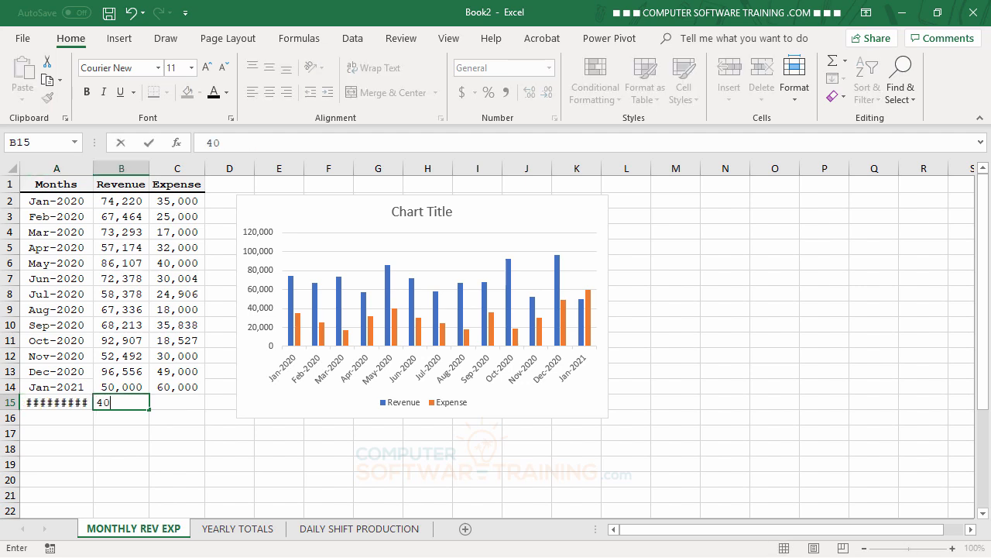
text(000)
key(Tab)
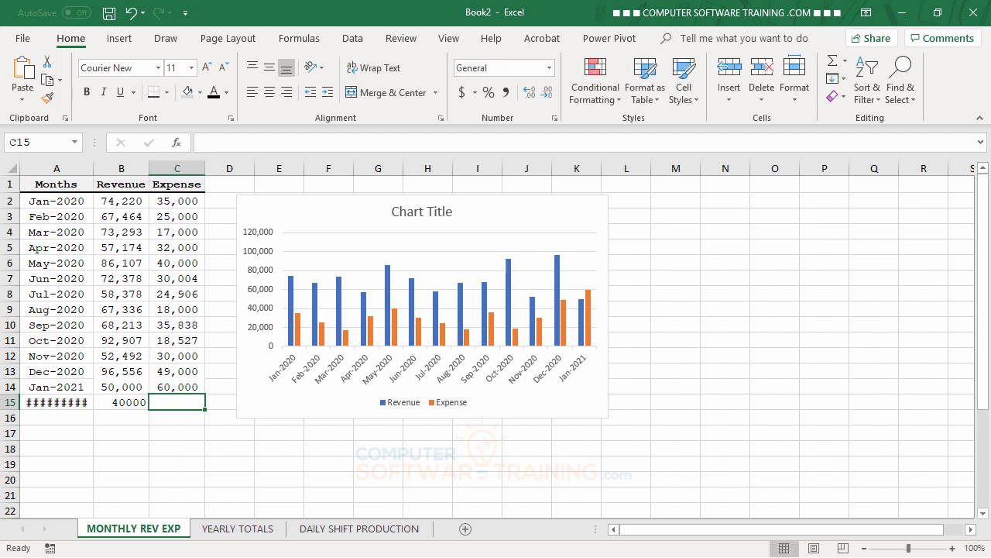
text(10000)
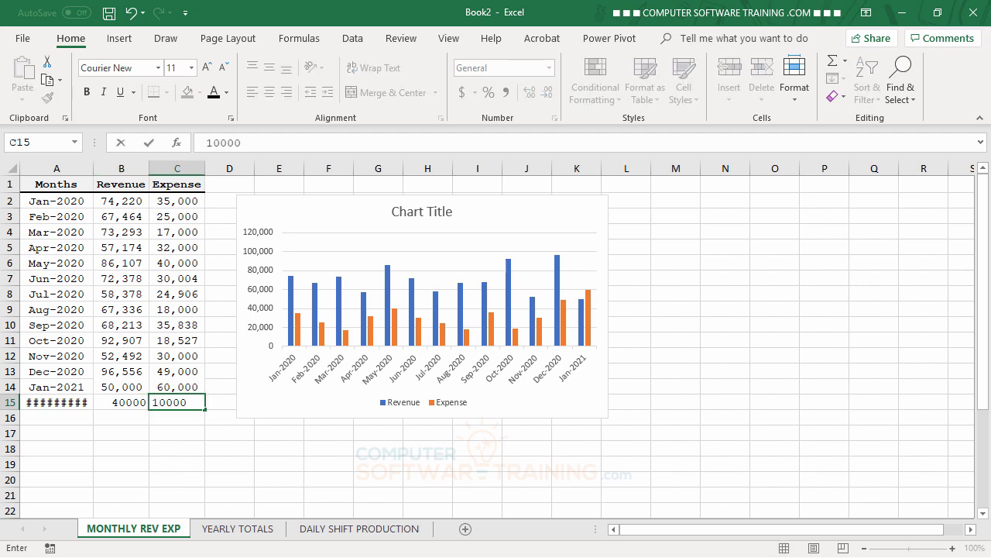
key(Return)
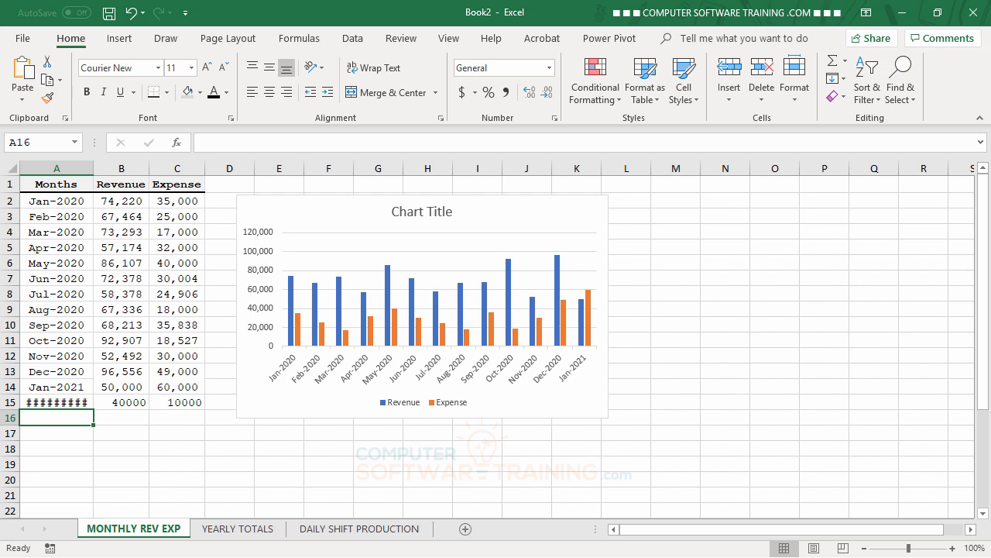
Autofit column A's width and extend the chart's source range to include row 15.
double_click(93, 166)
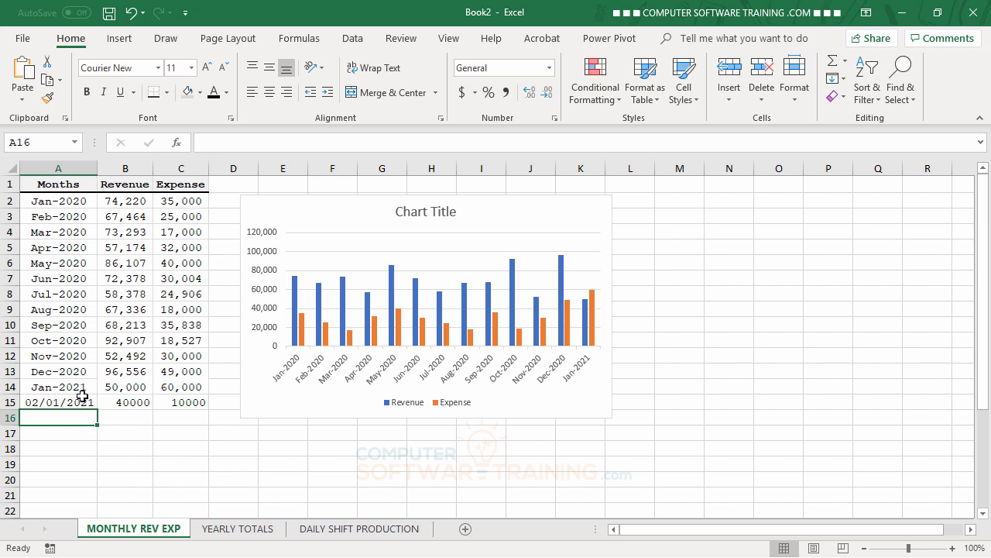
click(593, 213)
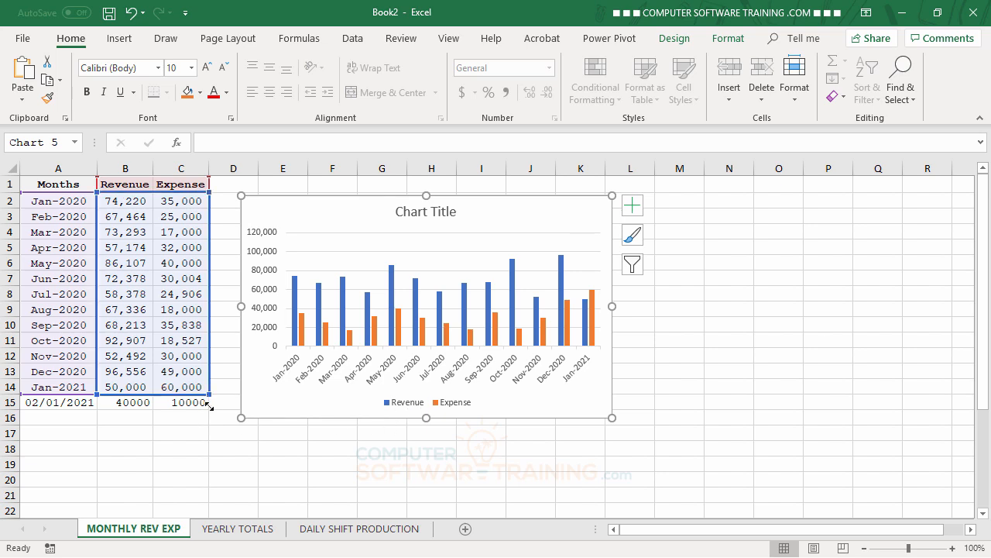
drag(209, 406, 210, 409)
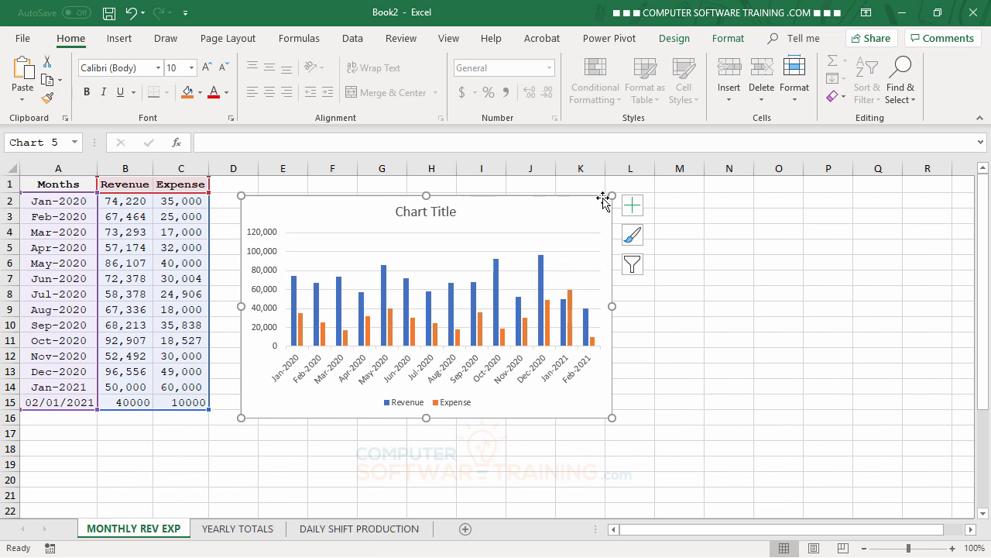
Undo the recent changes back to the original data without the chart or the new row.
click(133, 13)
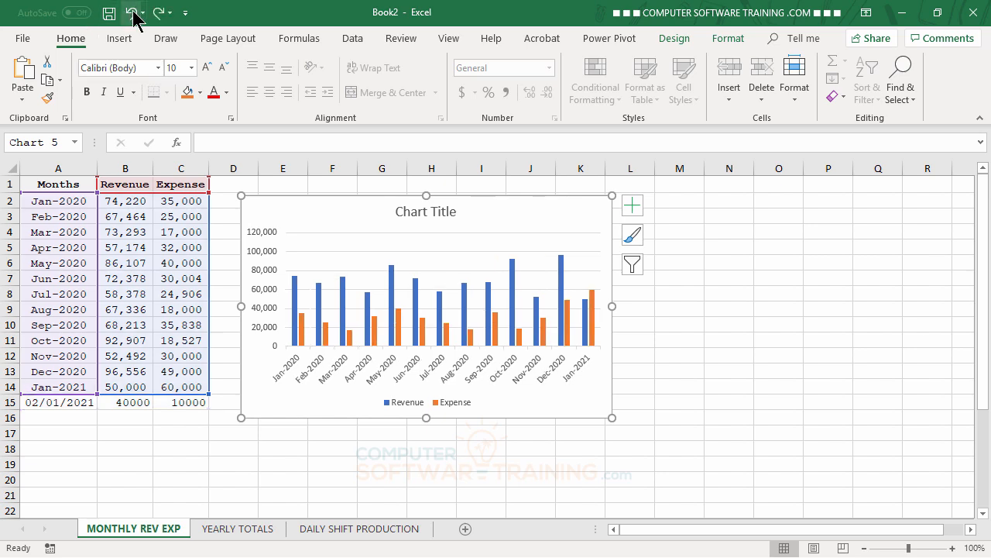
click(133, 13)
click(132, 13)
click(132, 14)
click(133, 13)
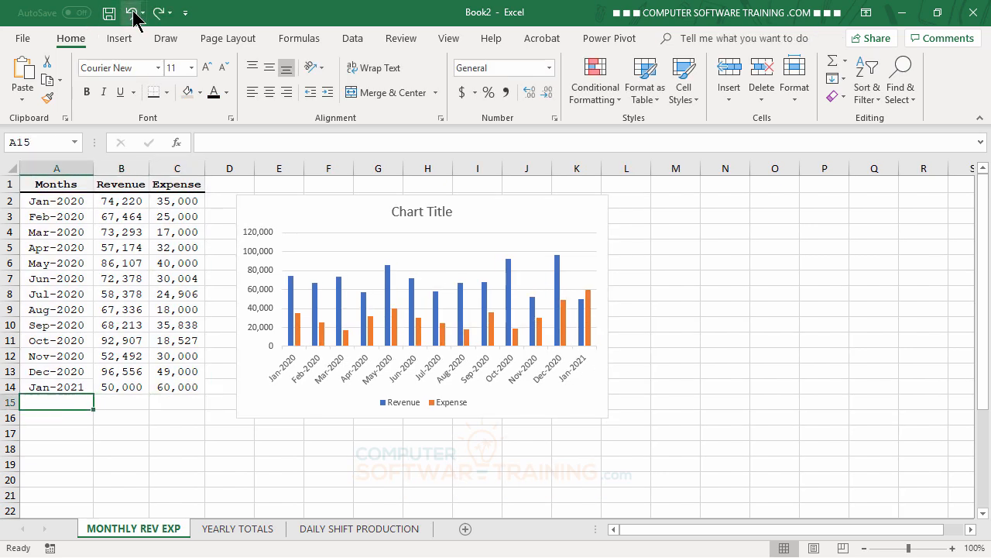
click(132, 13)
click(132, 13)
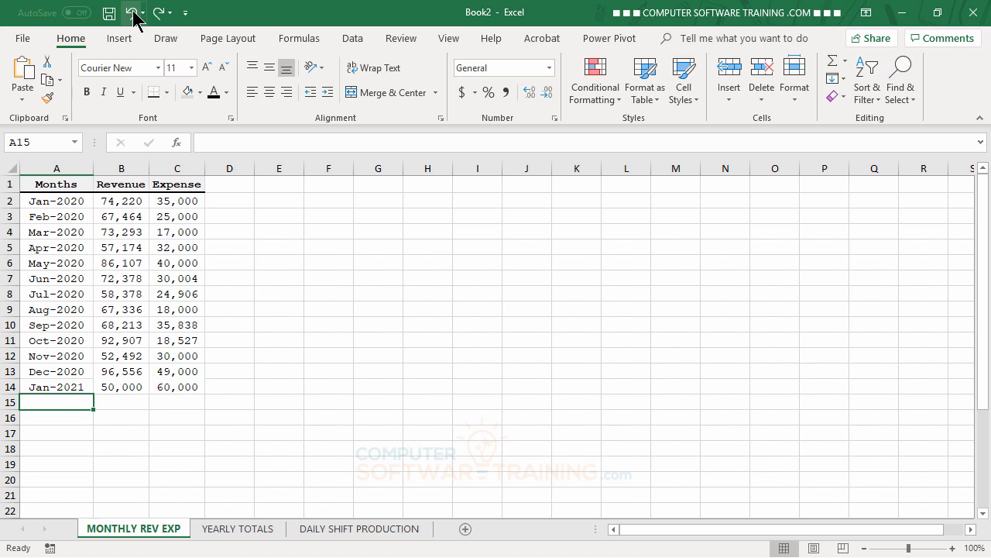
Convert the data range A1:C14 into a table with headers.
click(418, 298)
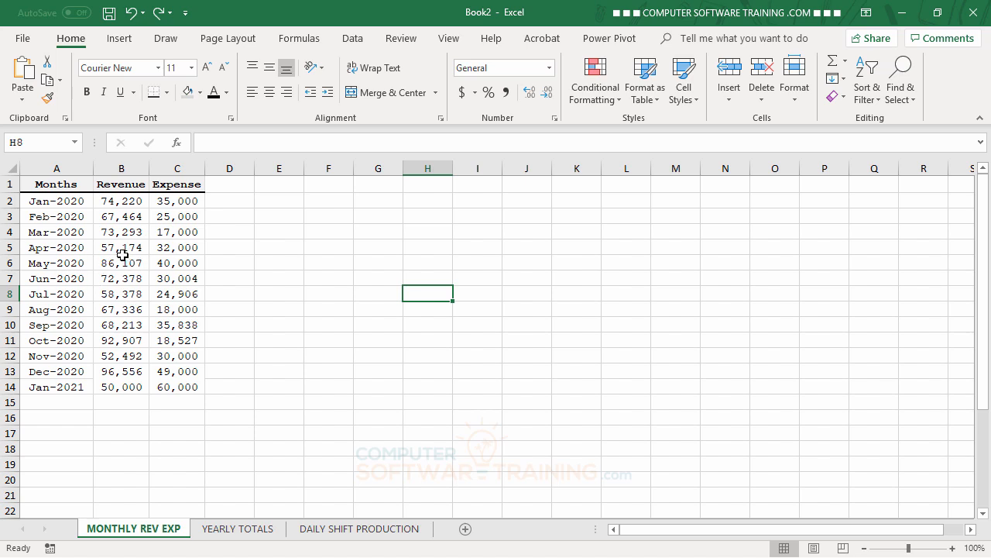
click(78, 231)
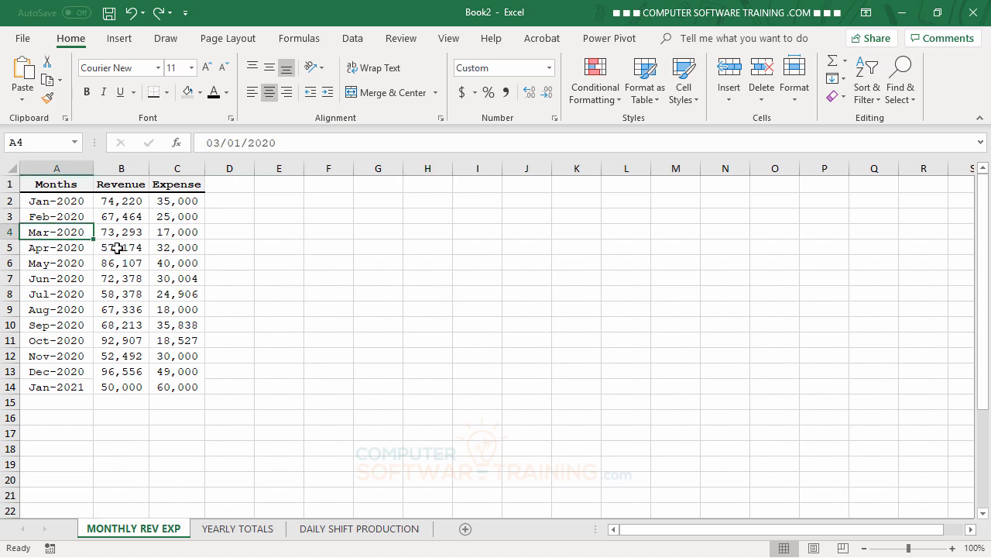
click(110, 245)
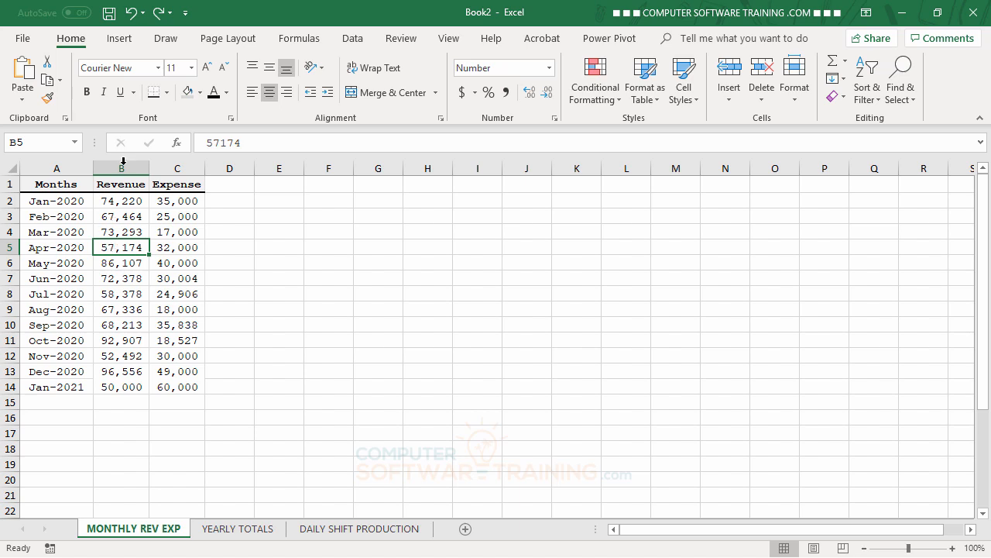
click(127, 40)
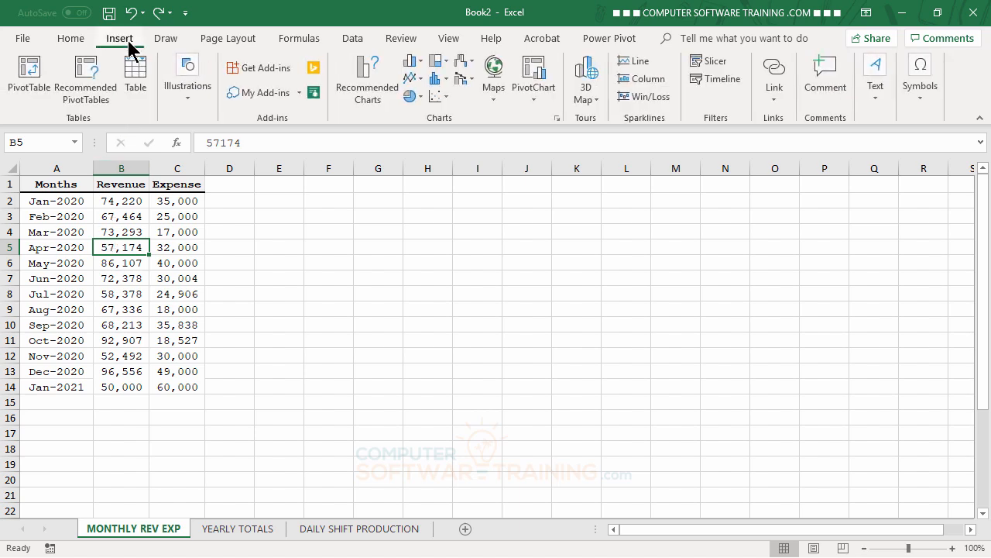
click(138, 72)
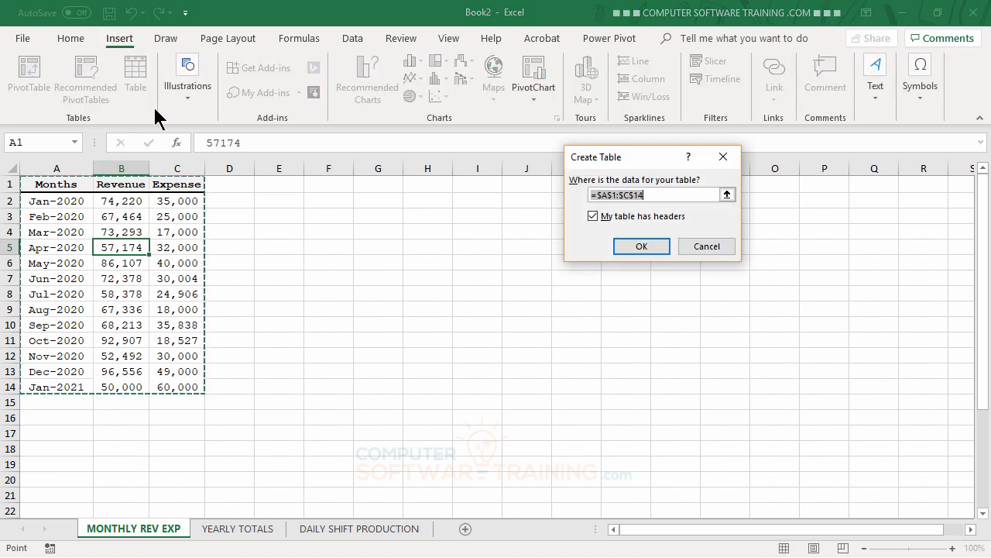
drag(658, 159, 395, 217)
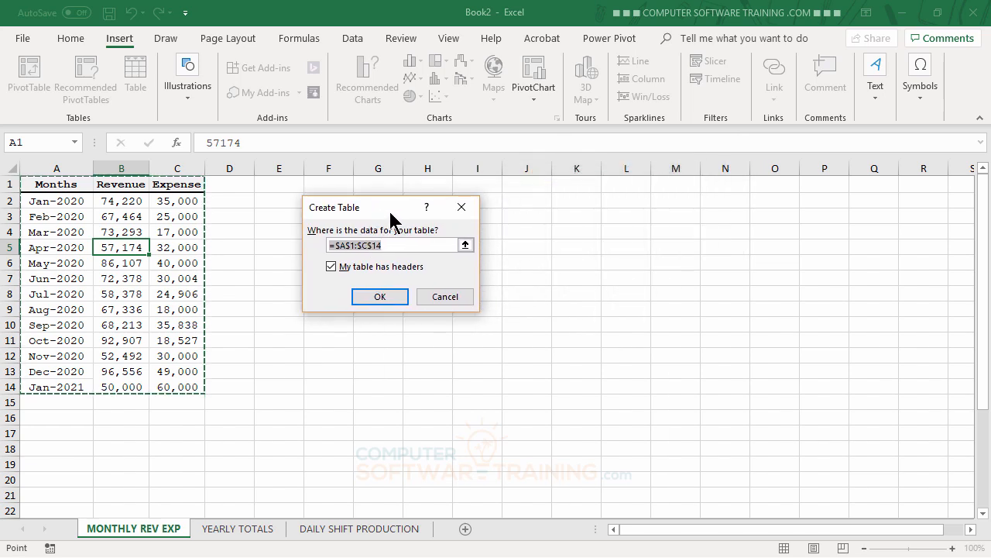
click(380, 296)
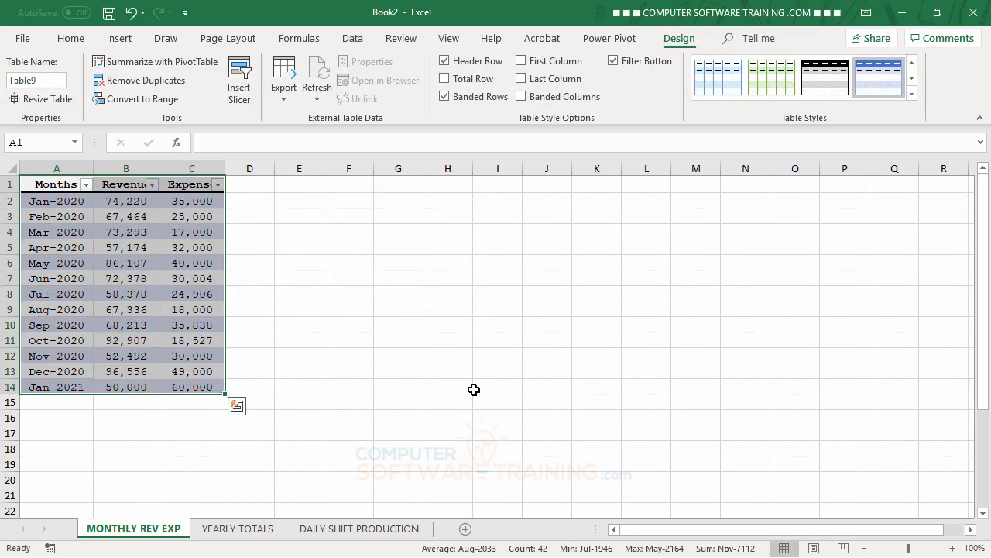
Insert a clustered column chart from the table and stretch it across columns E to O beside the data.
click(133, 232)
click(138, 246)
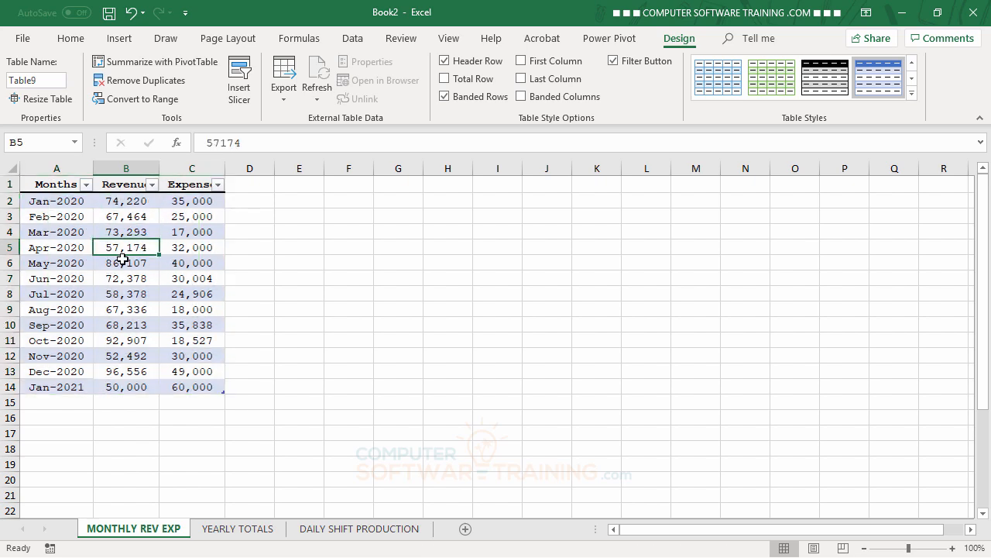
click(122, 42)
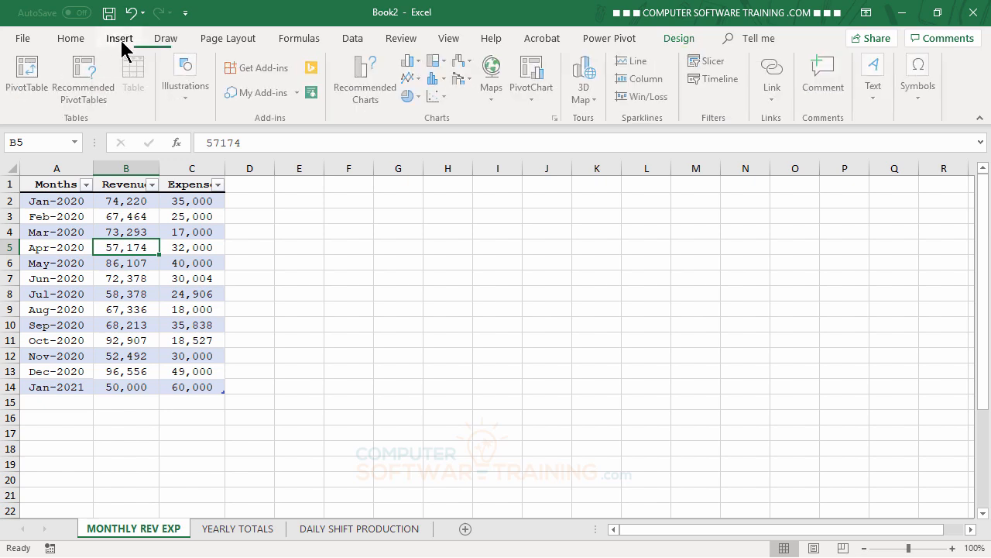
click(421, 62)
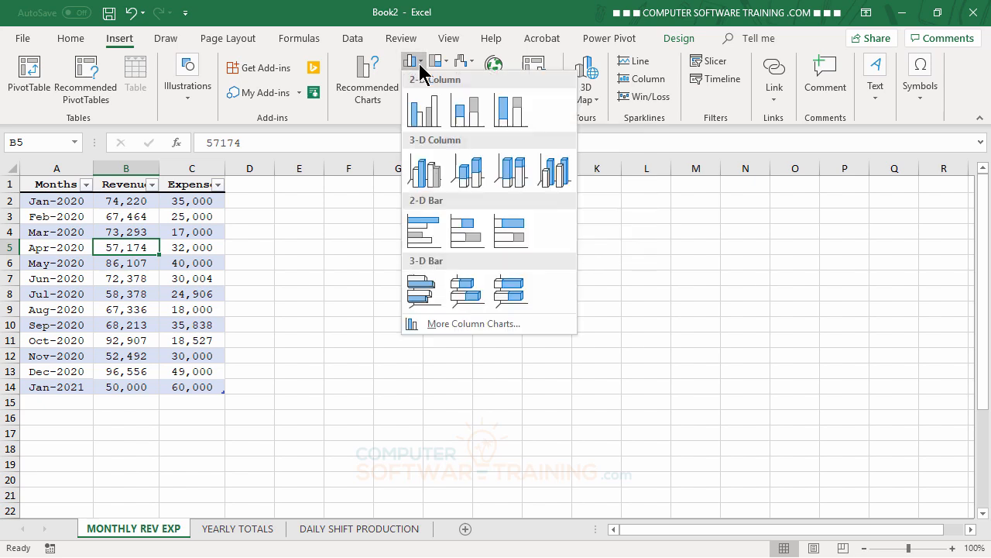
click(422, 114)
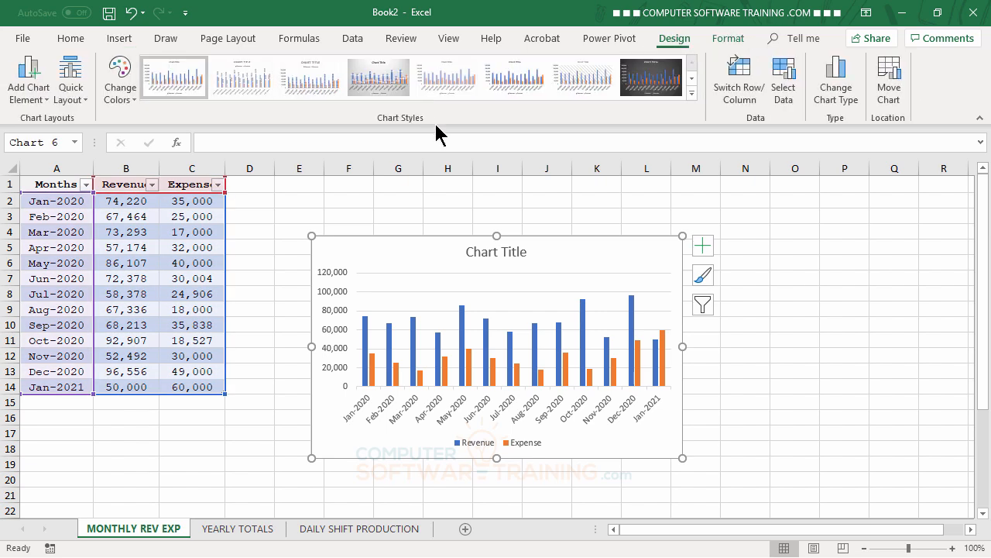
drag(615, 261, 544, 202)
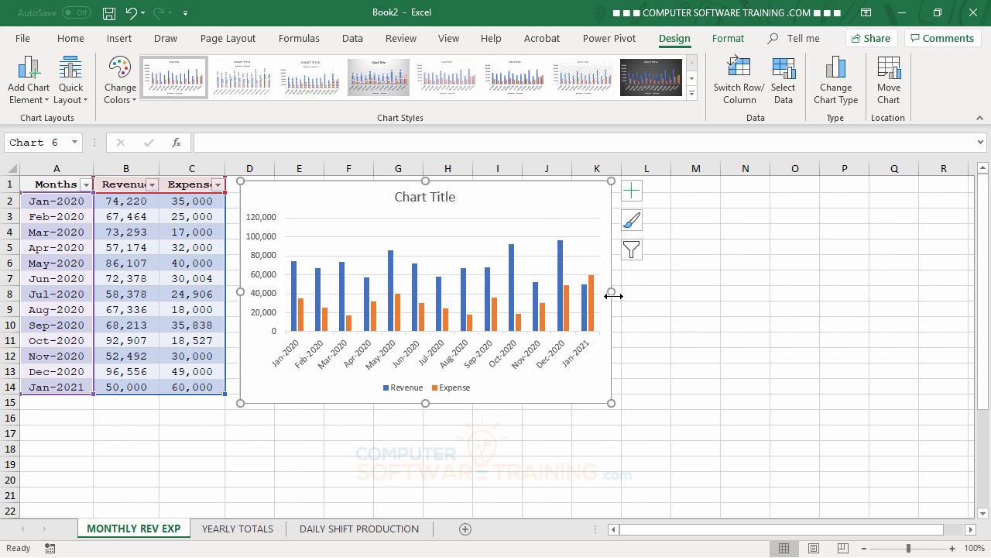
drag(612, 295, 819, 291)
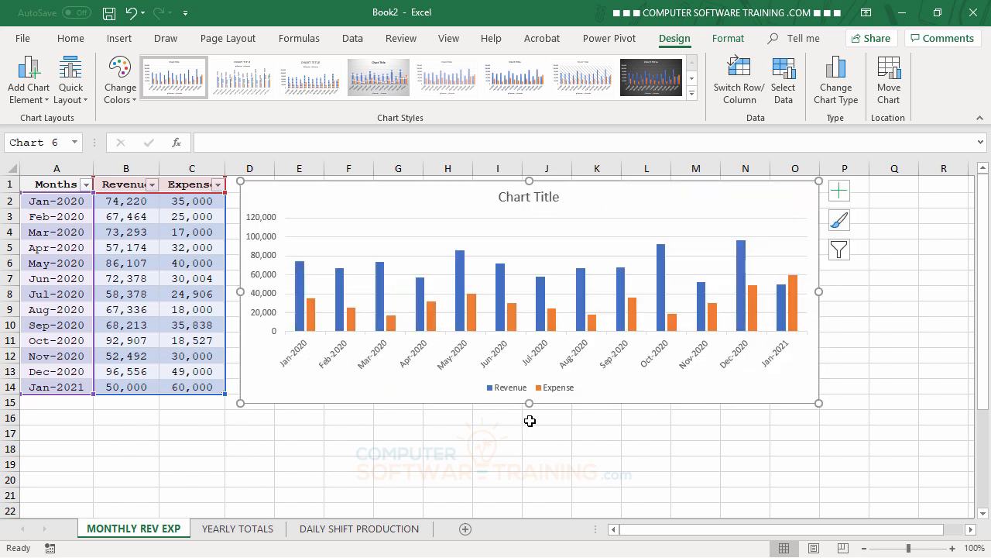
drag(530, 402, 530, 392)
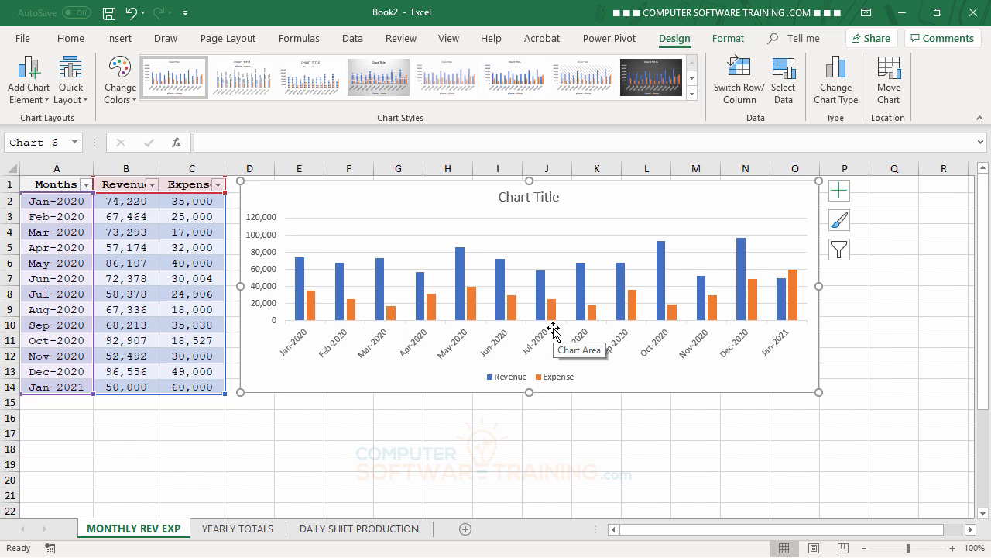
Change the Expense series to a Line with Markers chart type, keeping Revenue as clustered columns.
click(472, 306)
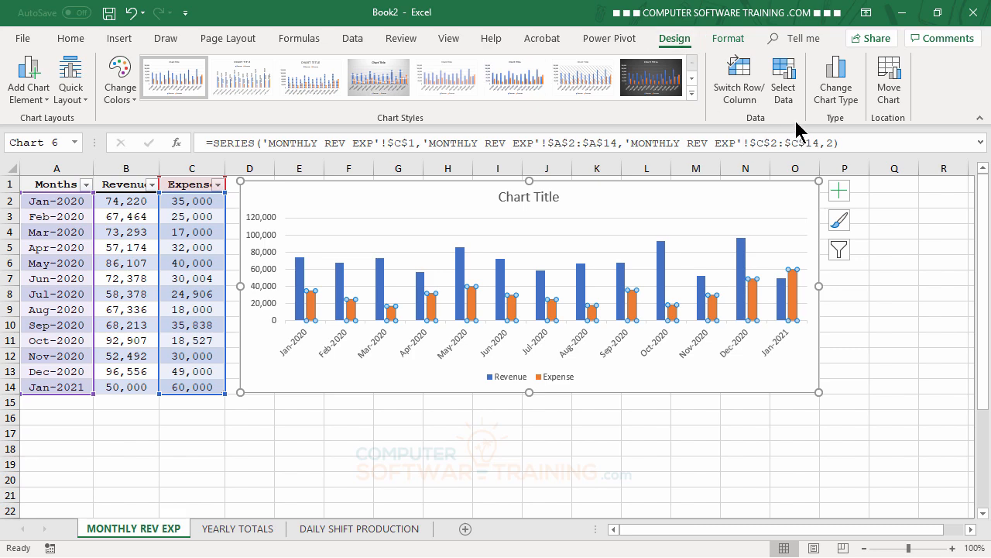
click(836, 85)
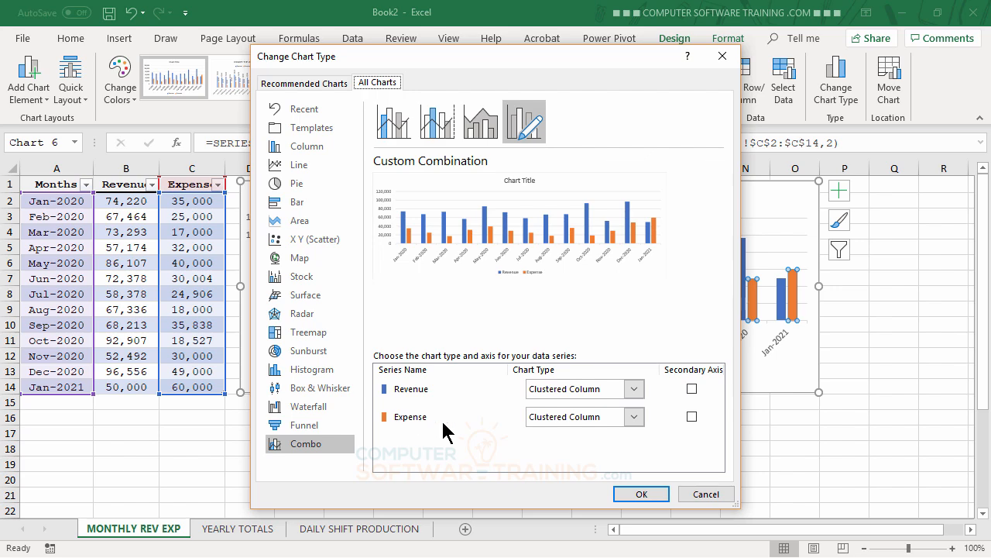
click(635, 419)
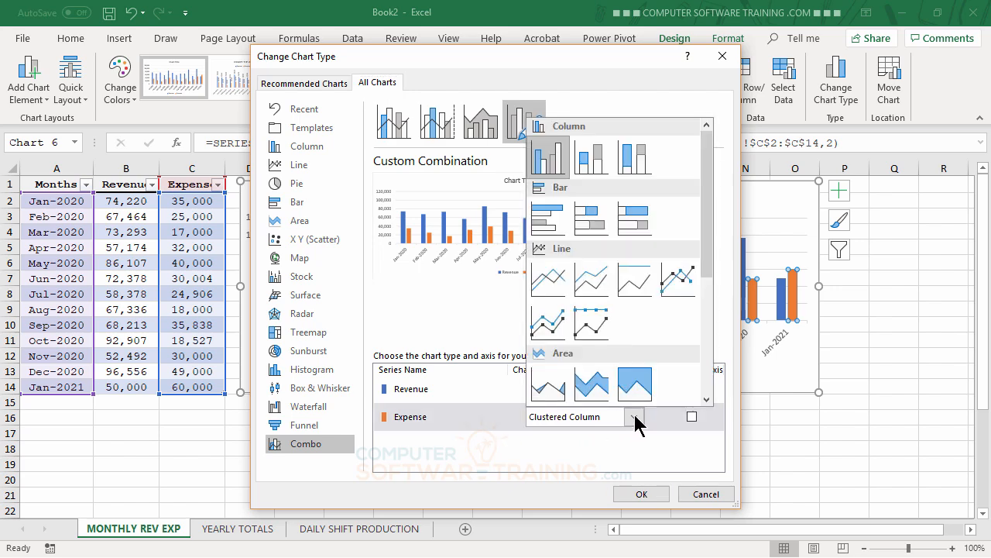
click(684, 281)
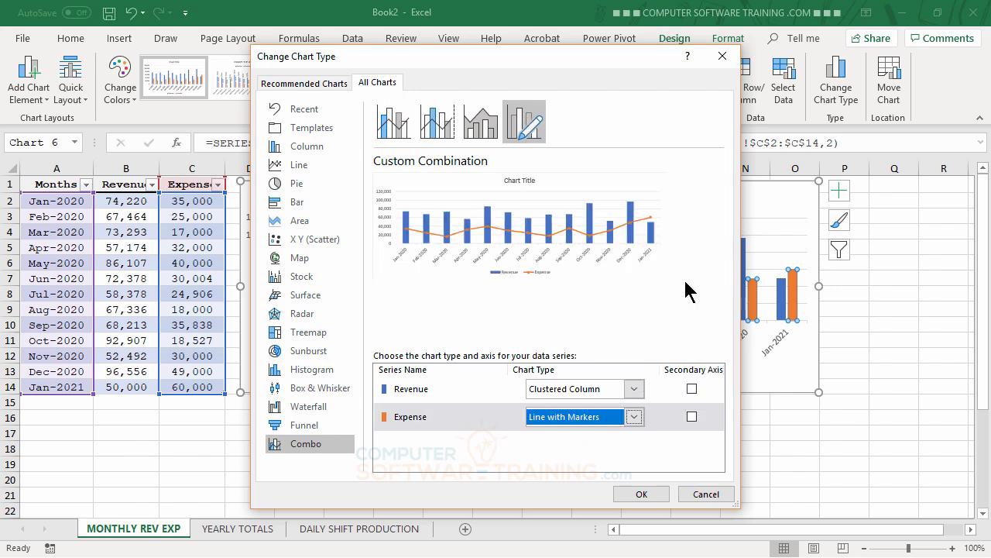
click(654, 496)
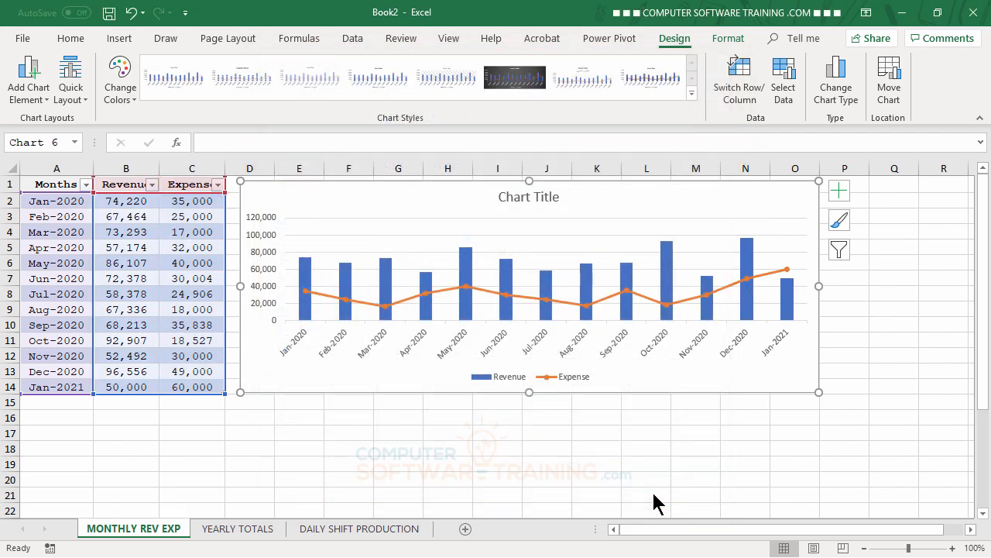
Retitle the chart as "Revenue Expense".
click(528, 197)
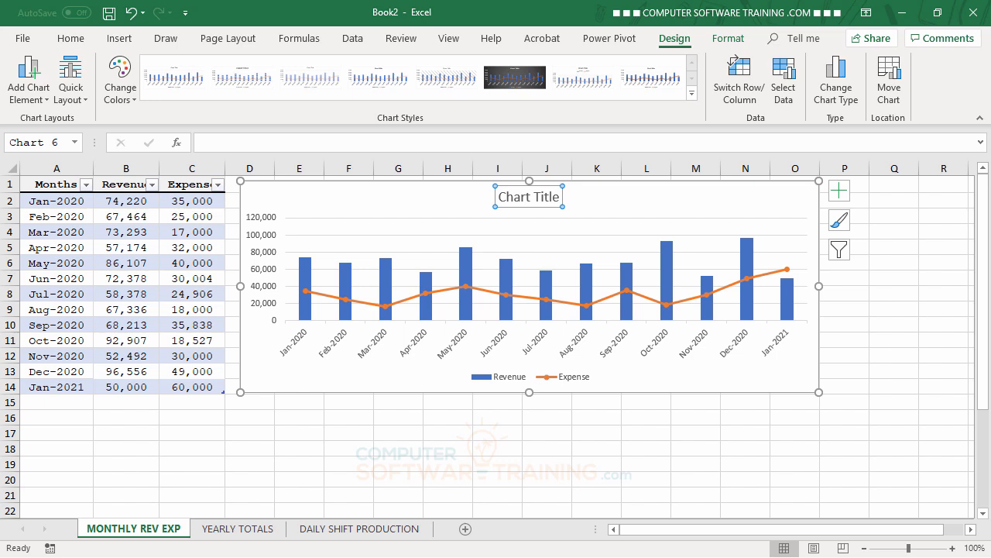
text(R)
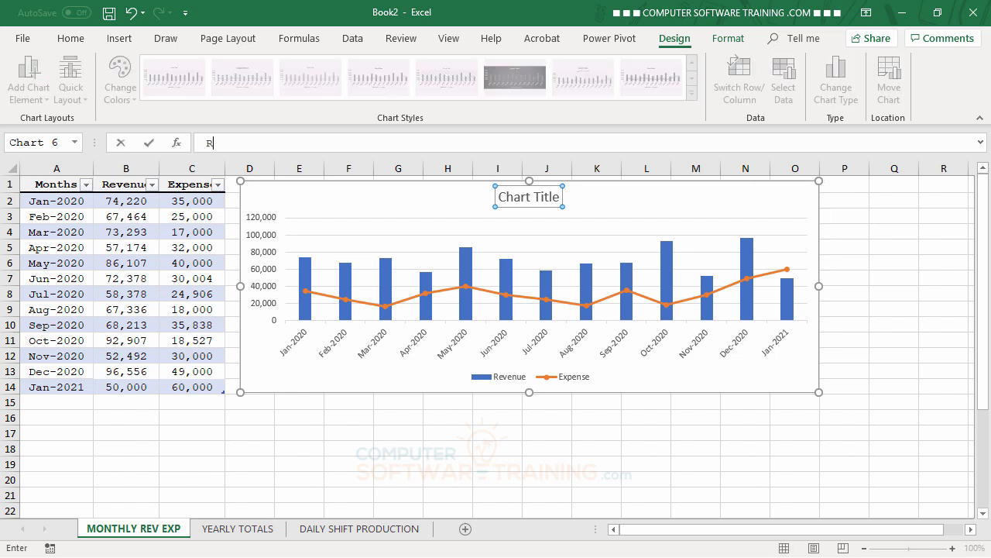
text(evenue Expense)
key(Return)
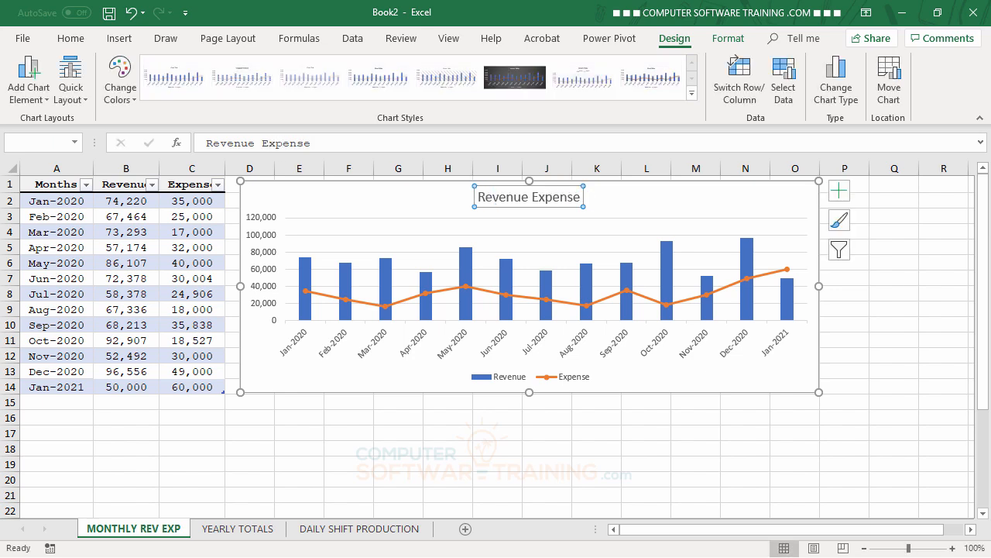
Add a table row for 2/1/2021 with revenue 90000 and expense 40000.
click(239, 452)
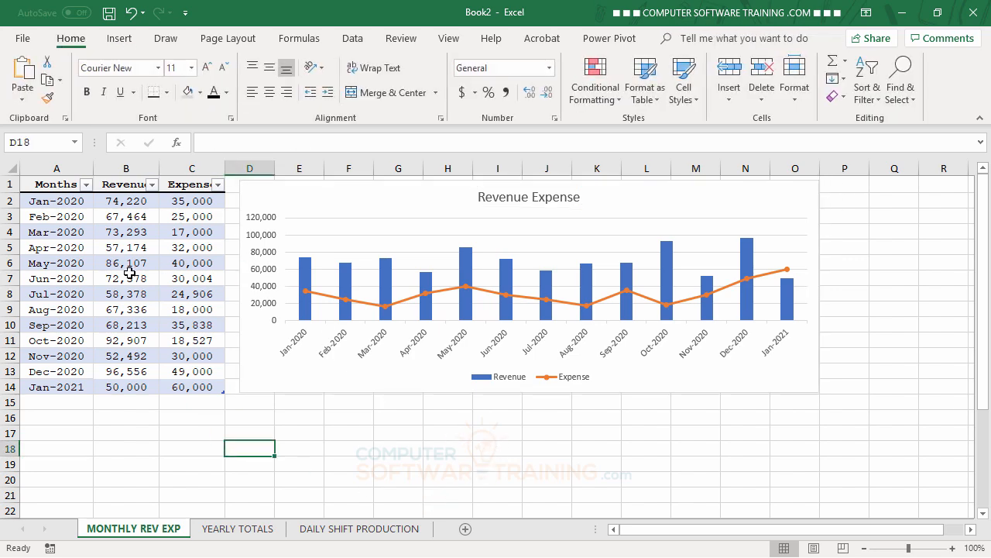
click(51, 405)
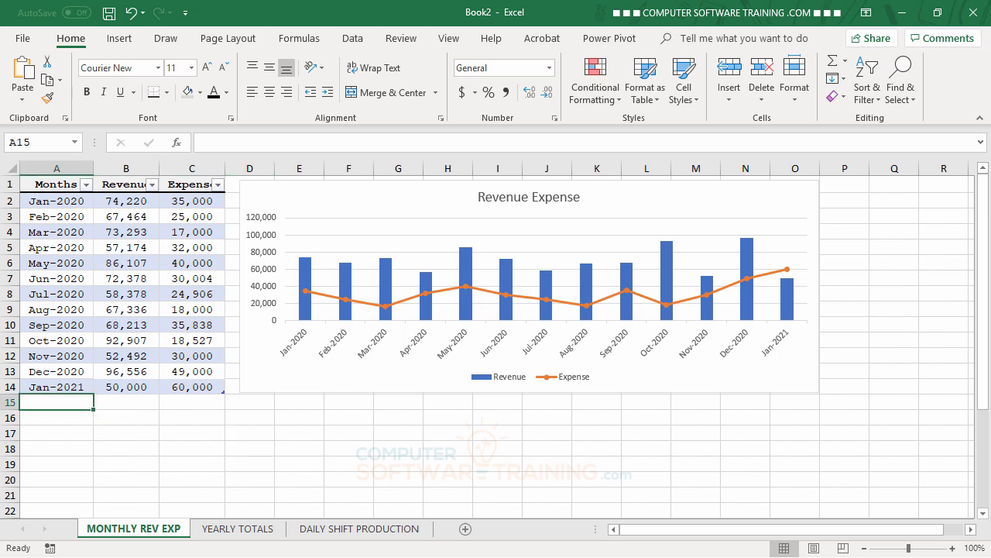
text(2)
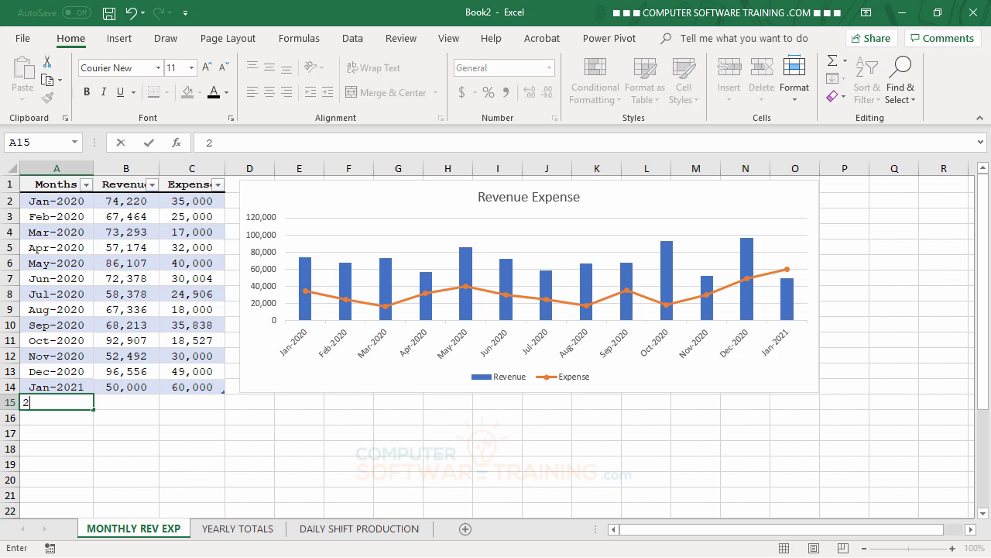
text(/1/2021)
key(Tab)
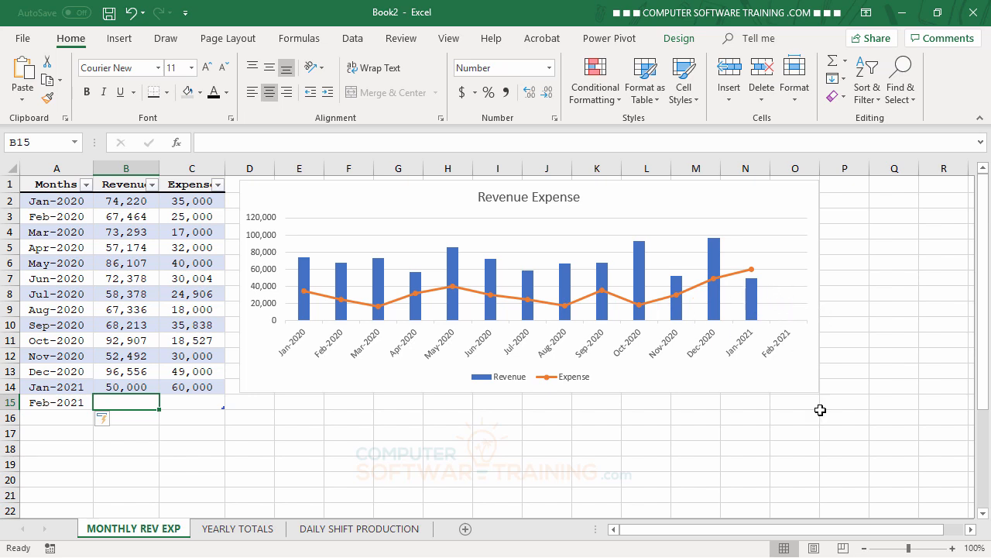
text(90000)
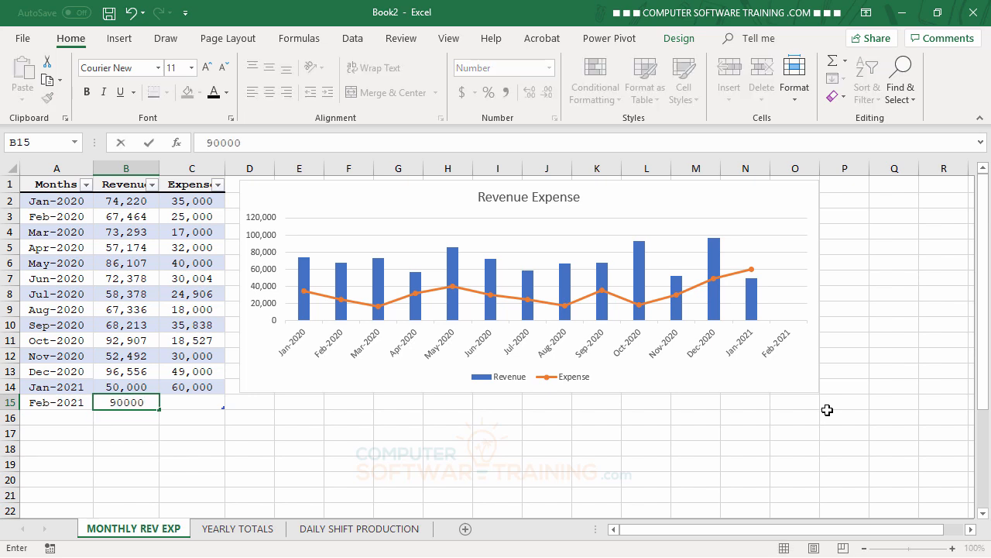
key(Tab)
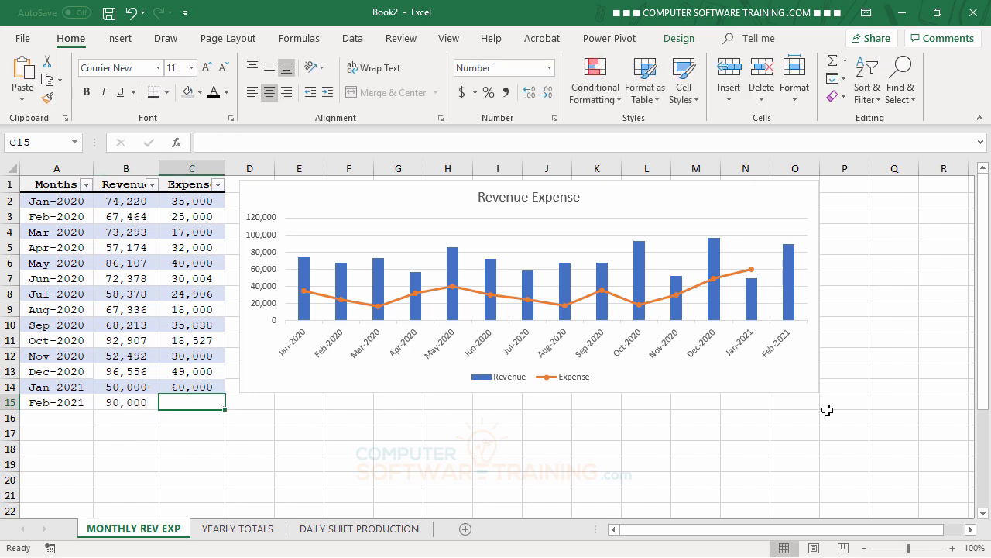
text(40000)
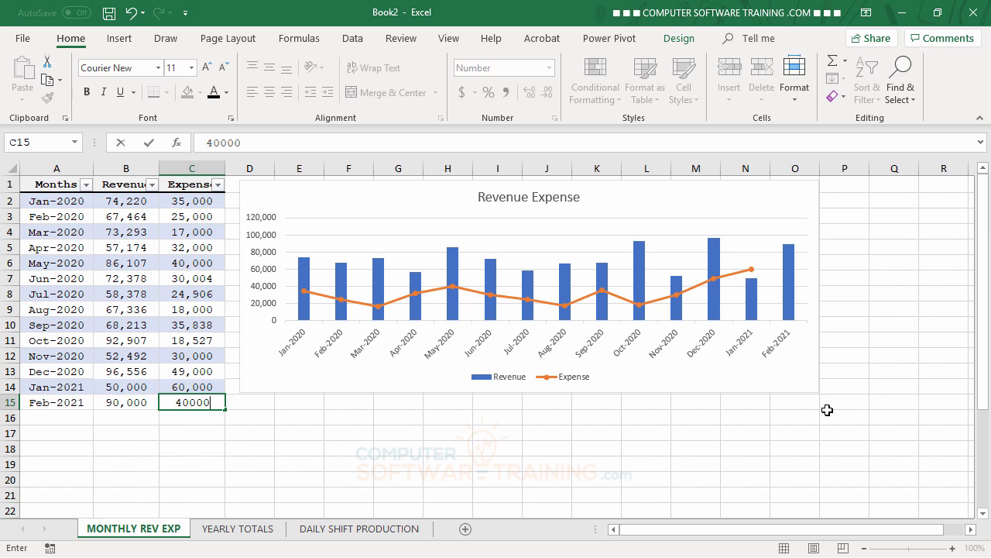
key(Return)
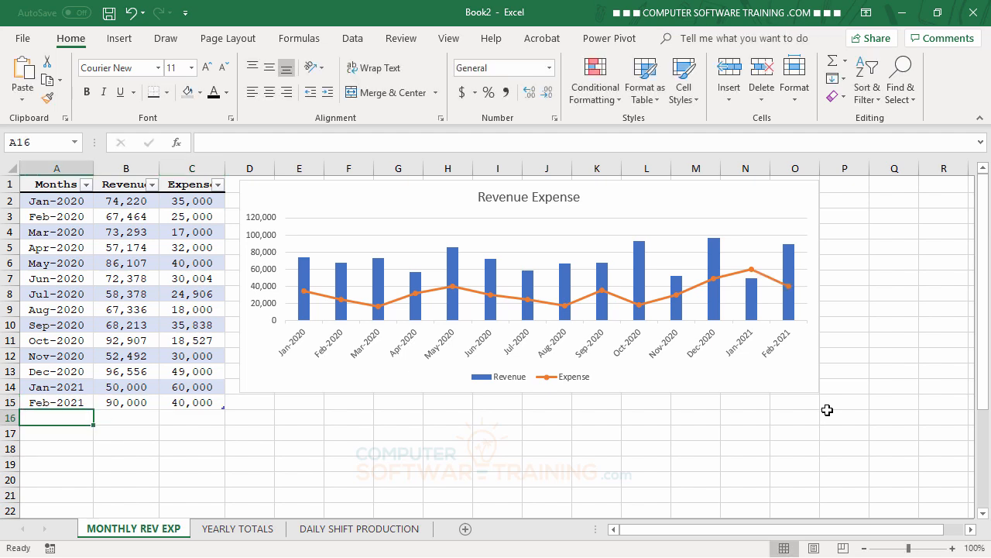
Add a table row for 3/1/2021 with revenue 45000 and expense 10000.
text(3)
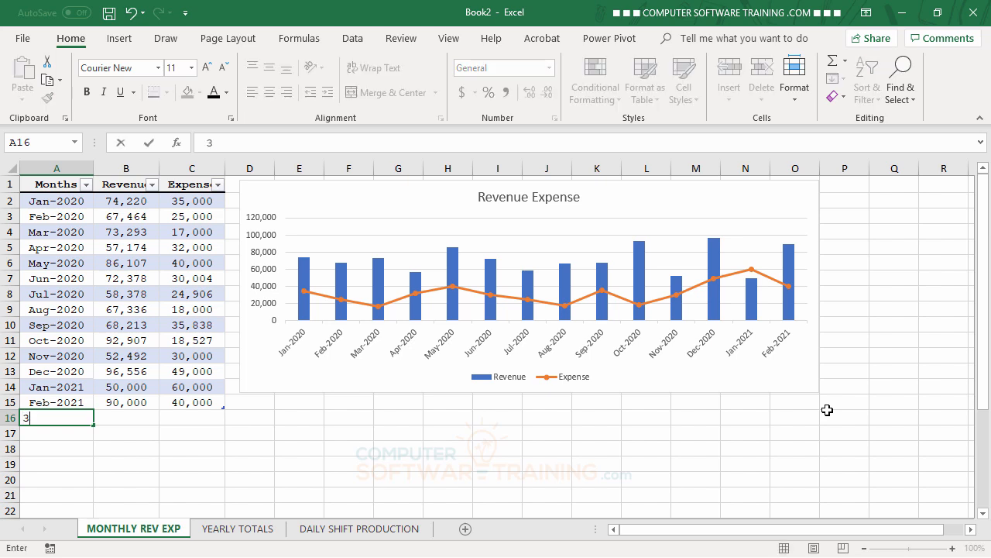
text(/1/2021)
key(Tab)
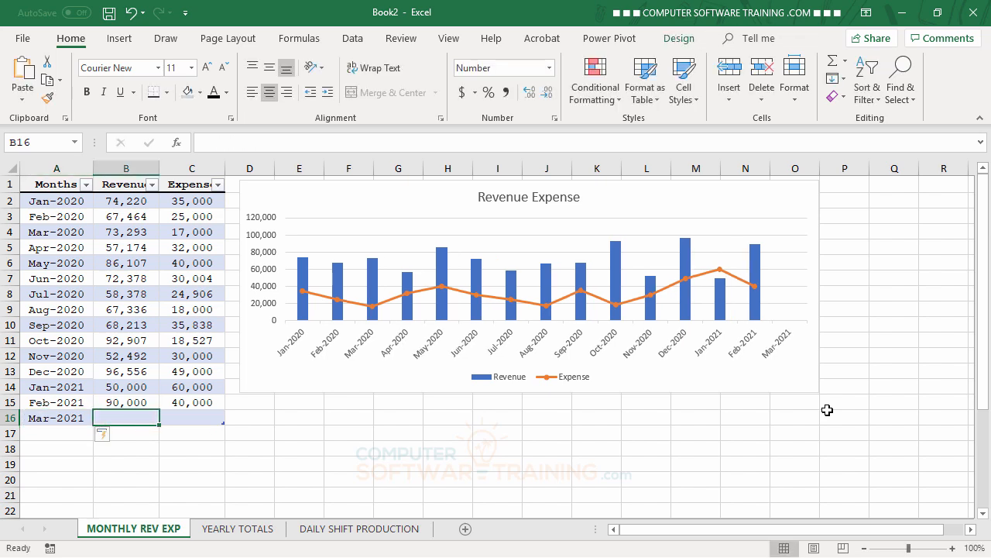
text(45000)
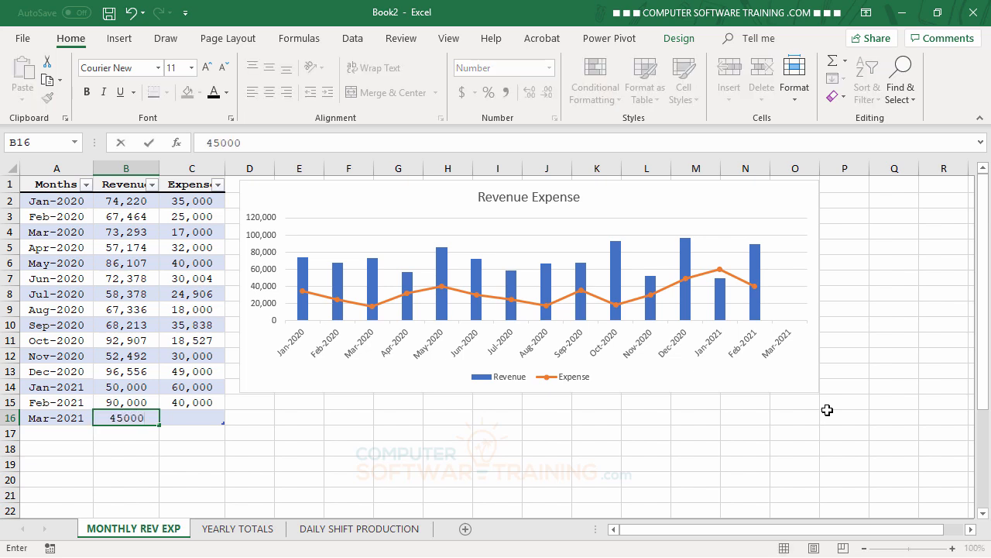
key(Tab)
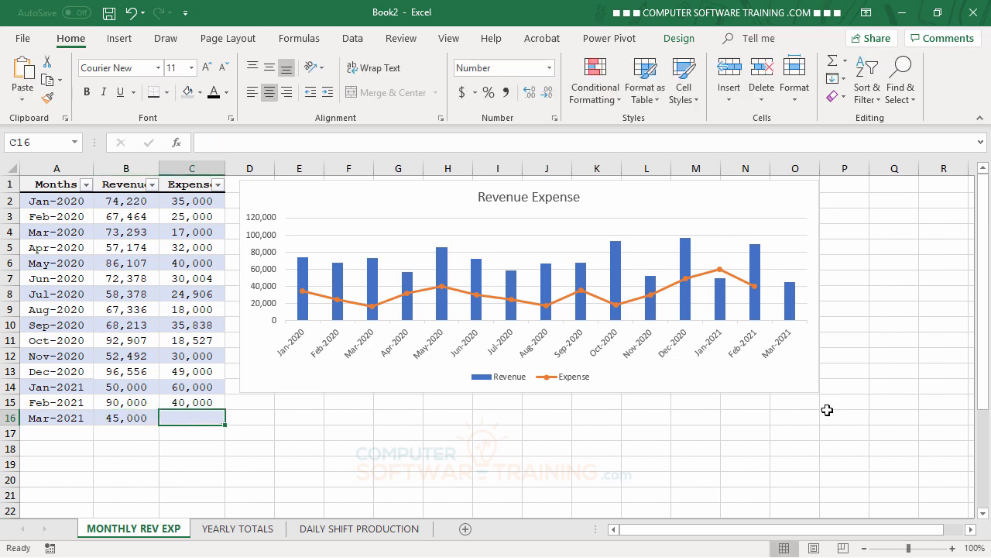
text(10000)
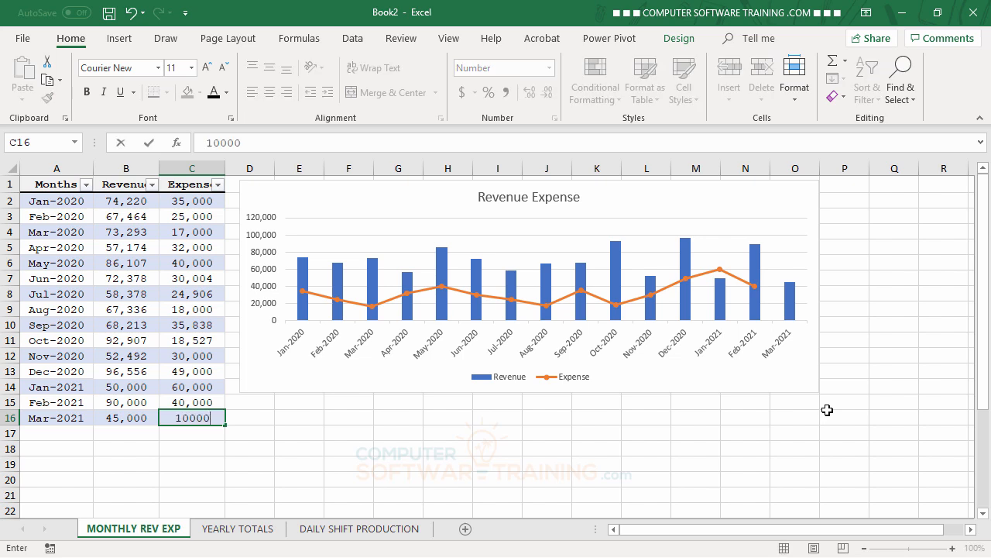
key(Return)
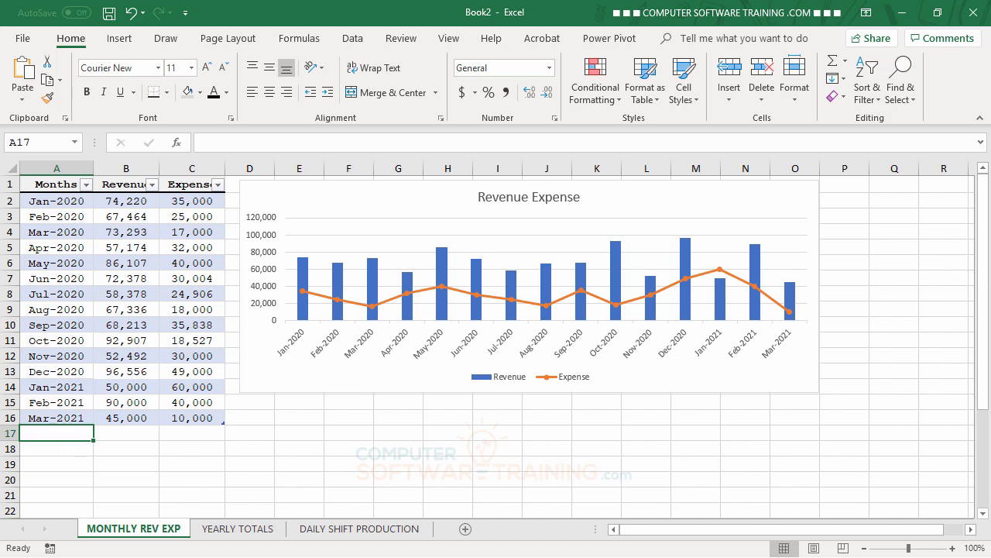
Add a table row for 4/1/2021 with revenue 65000 and expense 25000.
text(4/1)
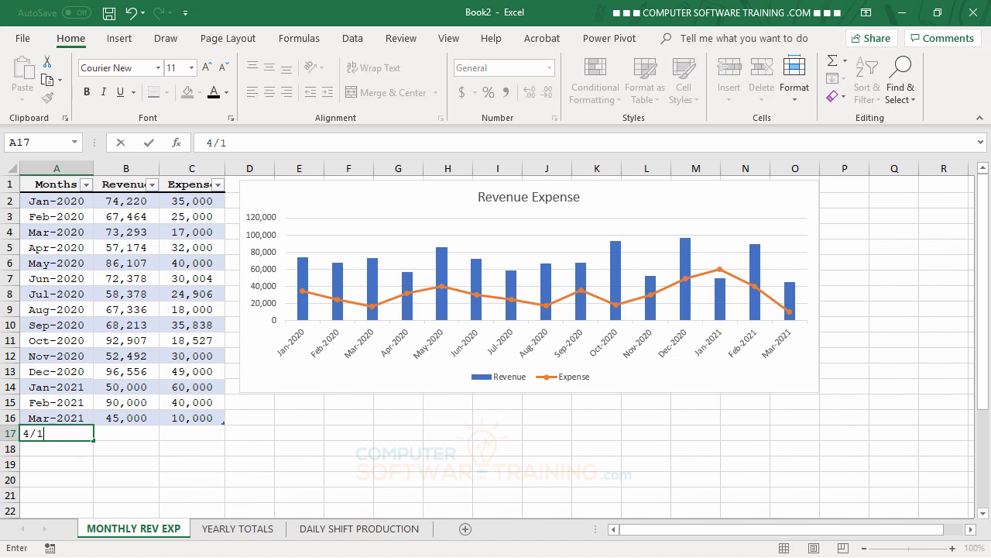
text(/2021)
key(Tab)
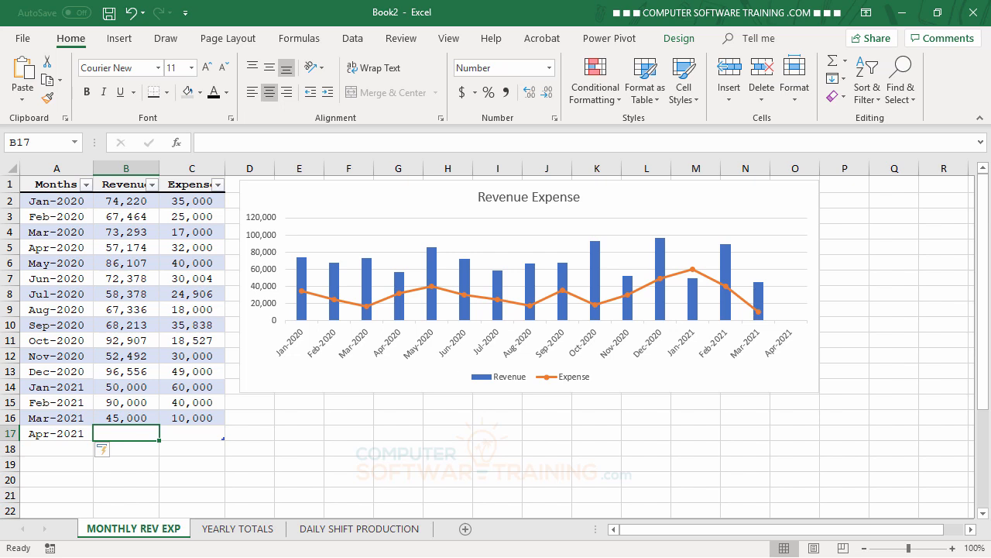
text(65000)
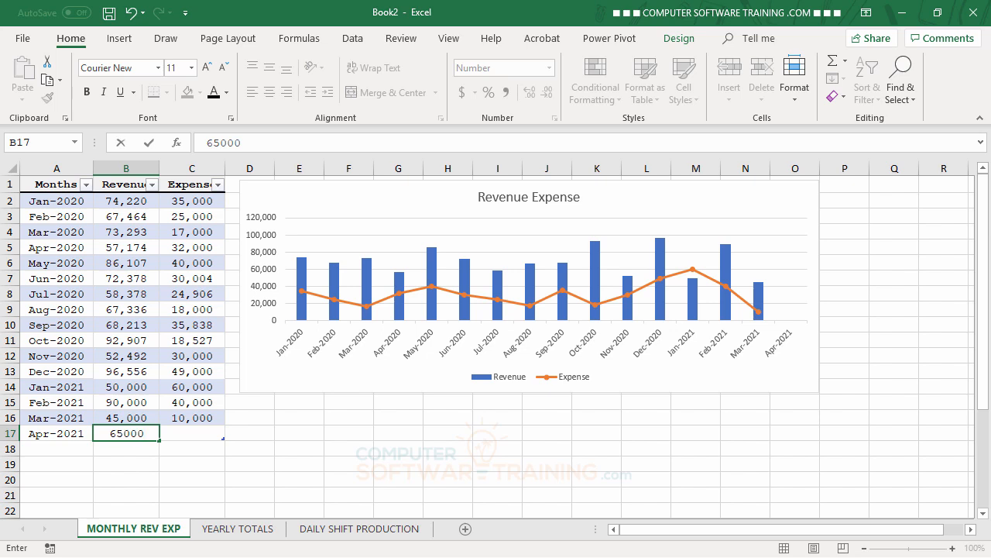
key(Tab)
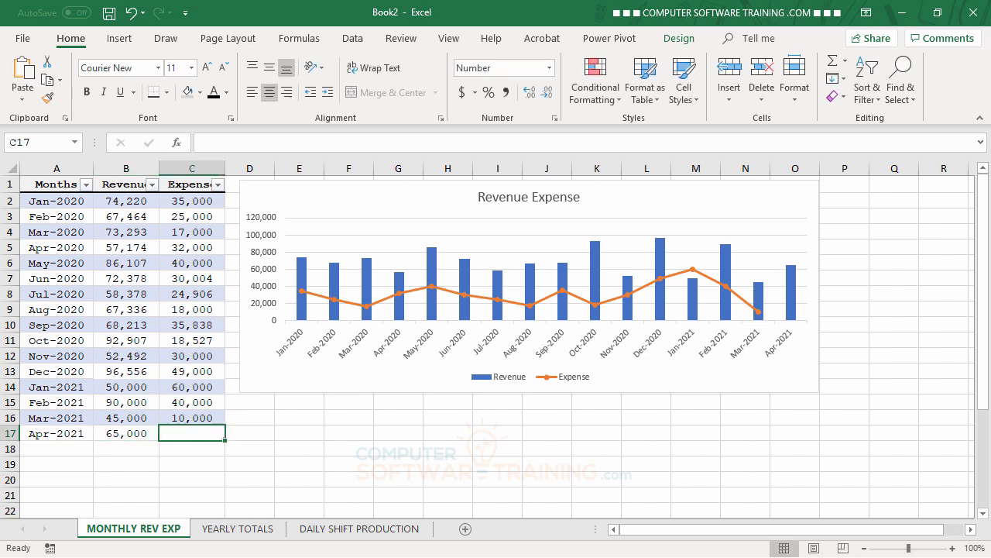
text(25000)
key(Return)
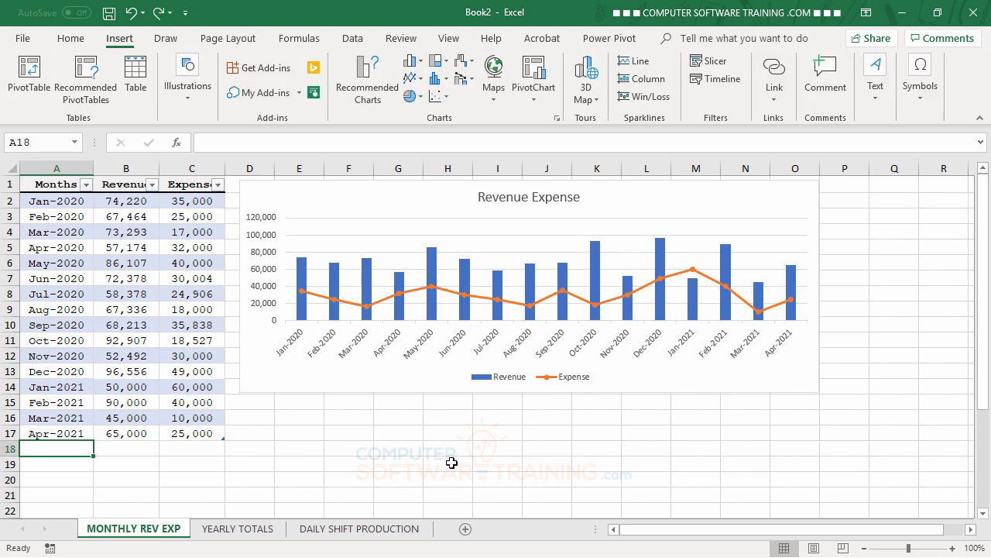
Open the YEARLY TOTALS sheet and inspect the underlying value stored in the Year cells.
click(256, 533)
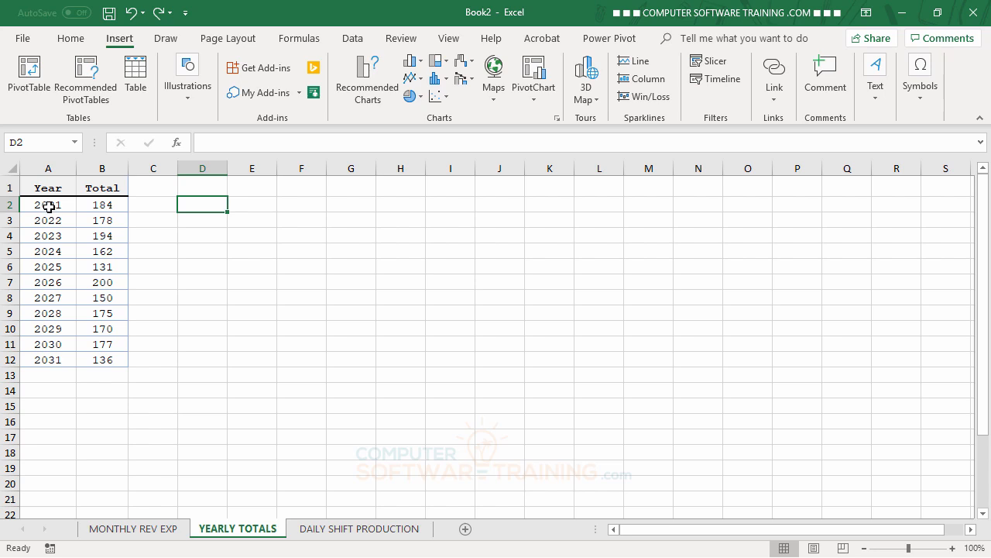
click(48, 207)
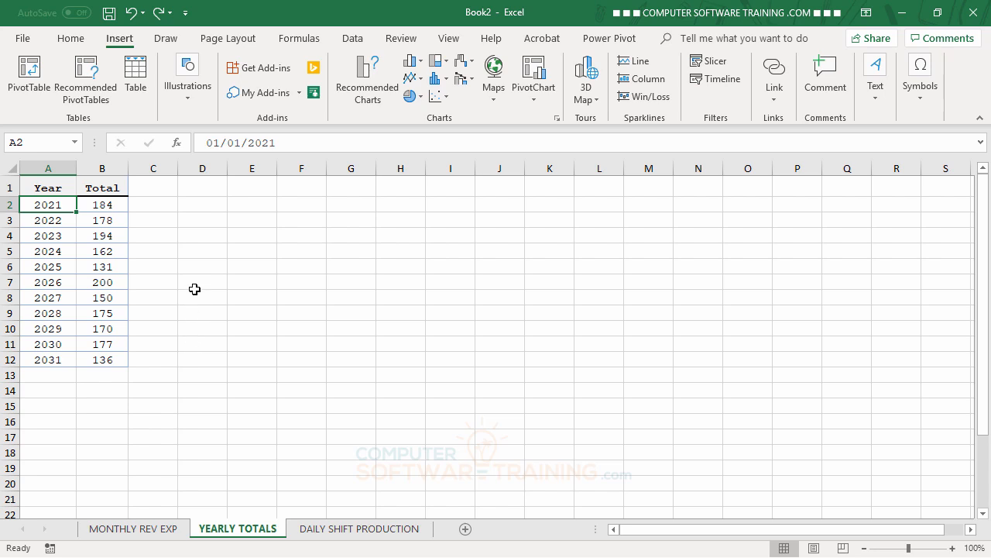
drag(197, 281, 203, 356)
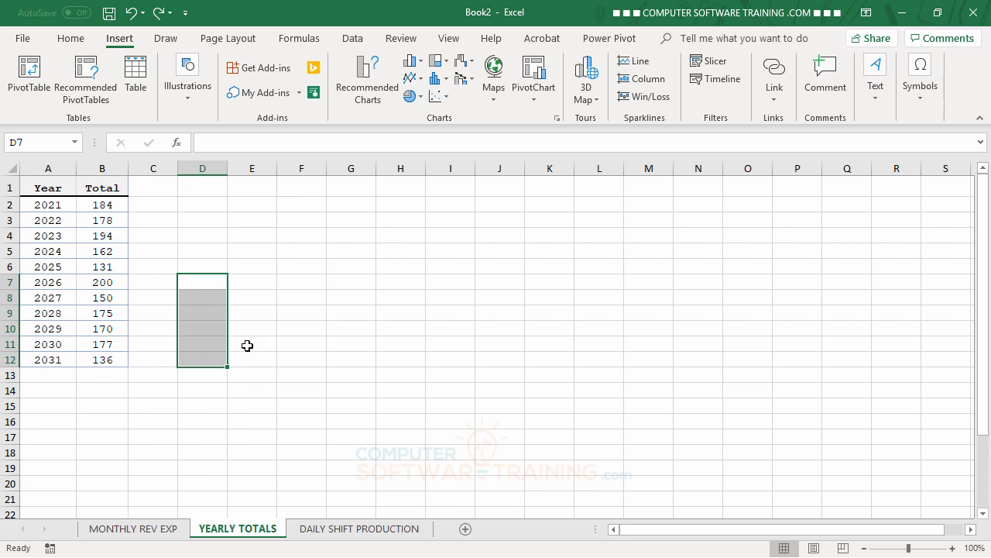
drag(247, 345, 284, 386)
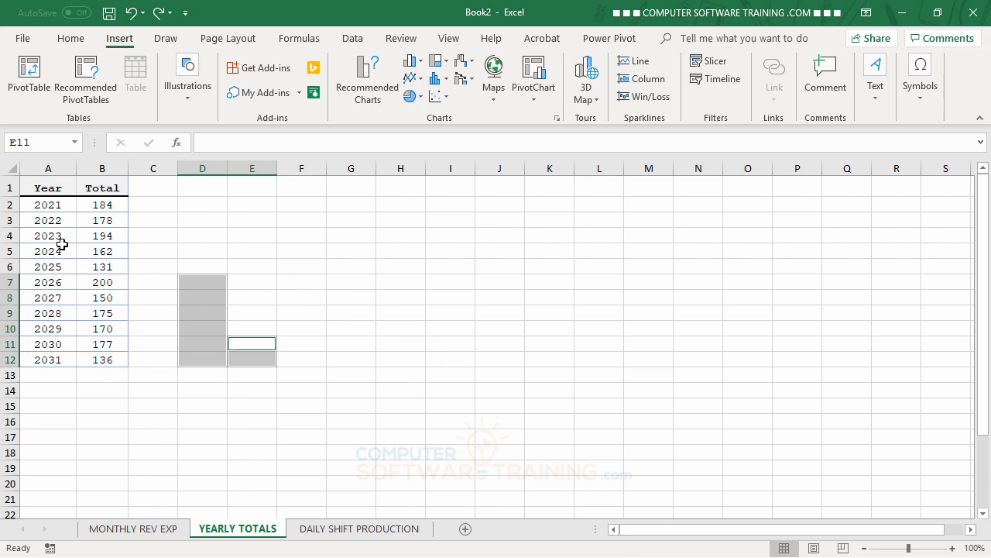
click(395, 379)
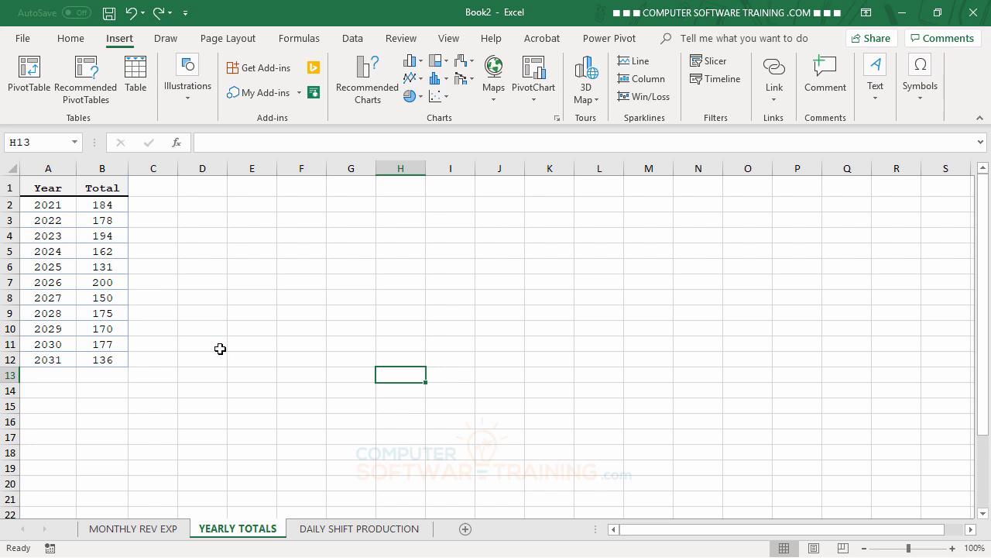
click(49, 208)
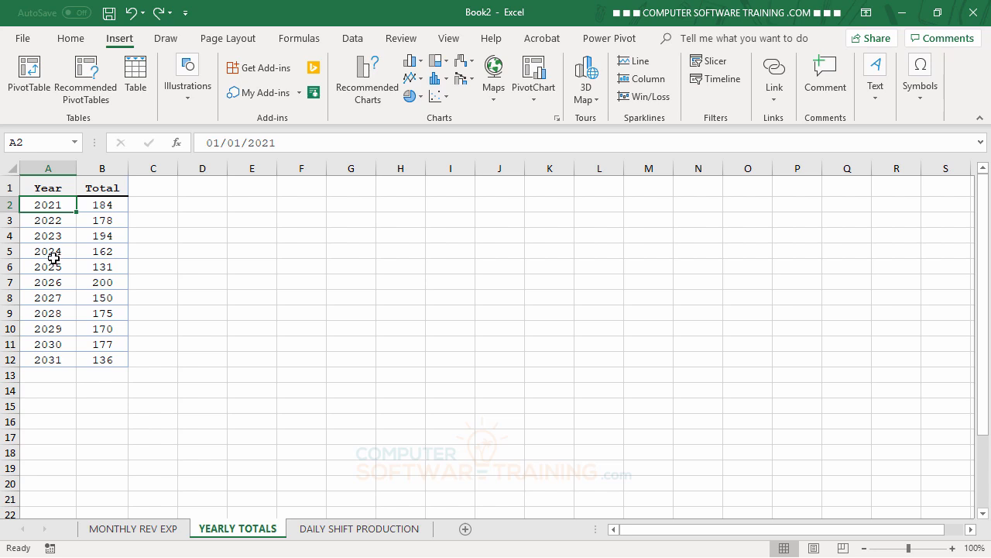
Format the Year cells A2:A12 with the Date number format and autofit column A.
drag(47, 208, 52, 356)
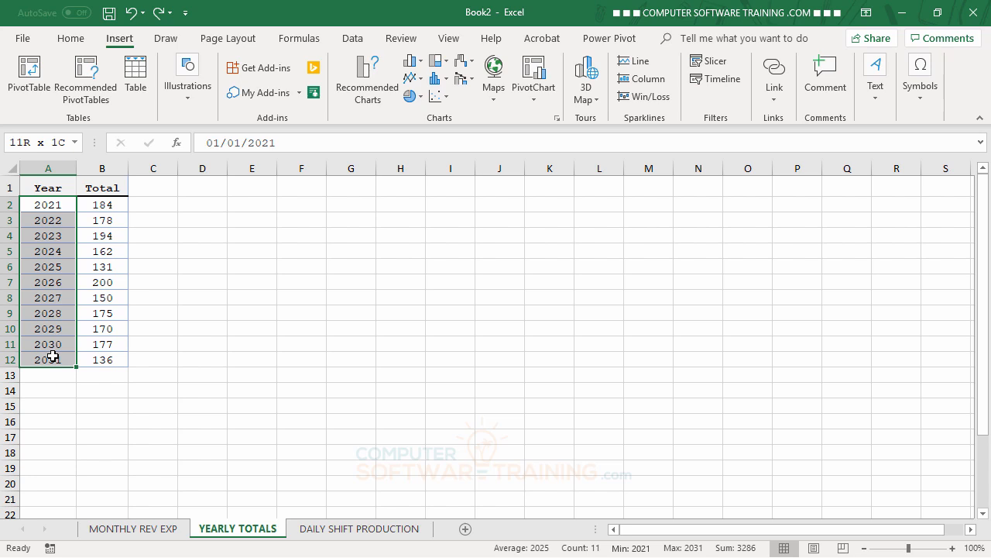
click(71, 41)
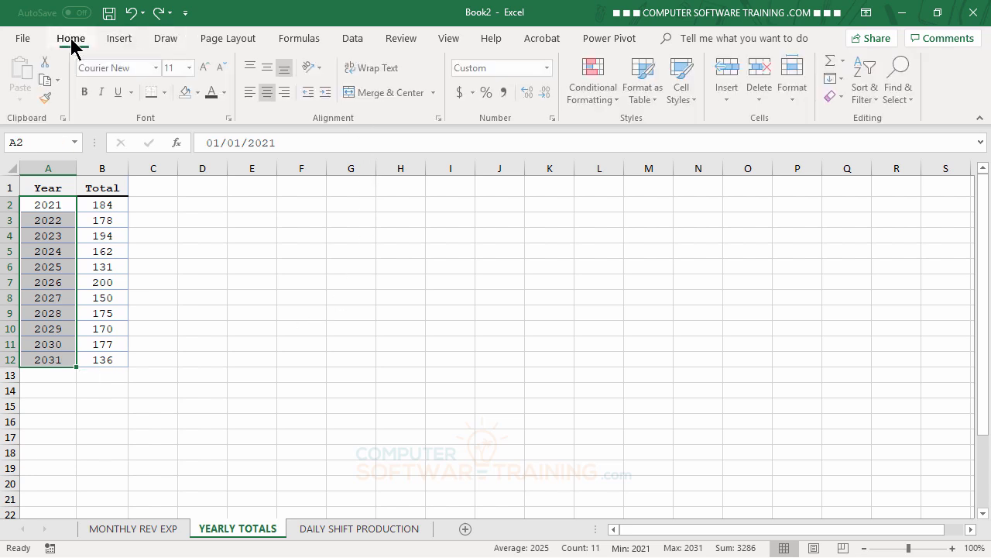
click(554, 118)
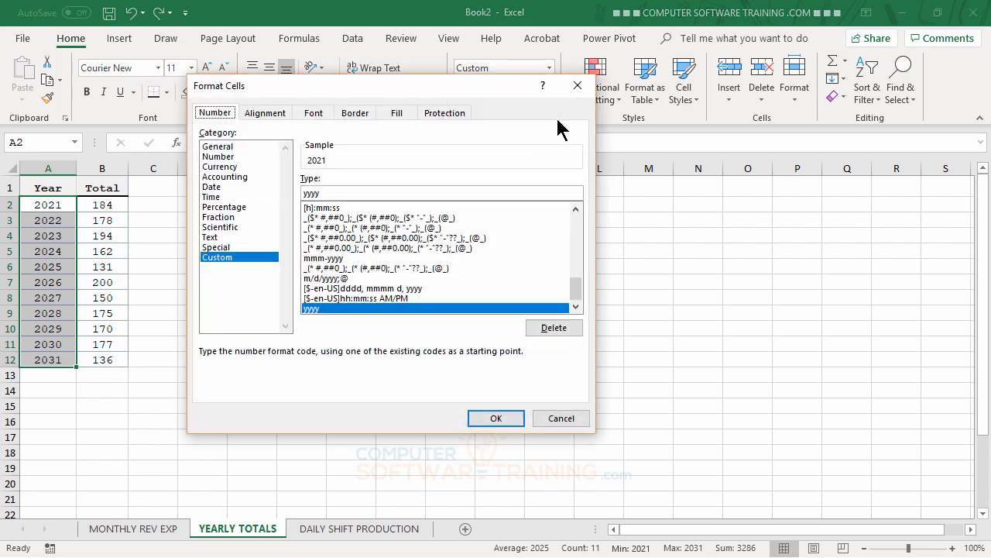
click(227, 258)
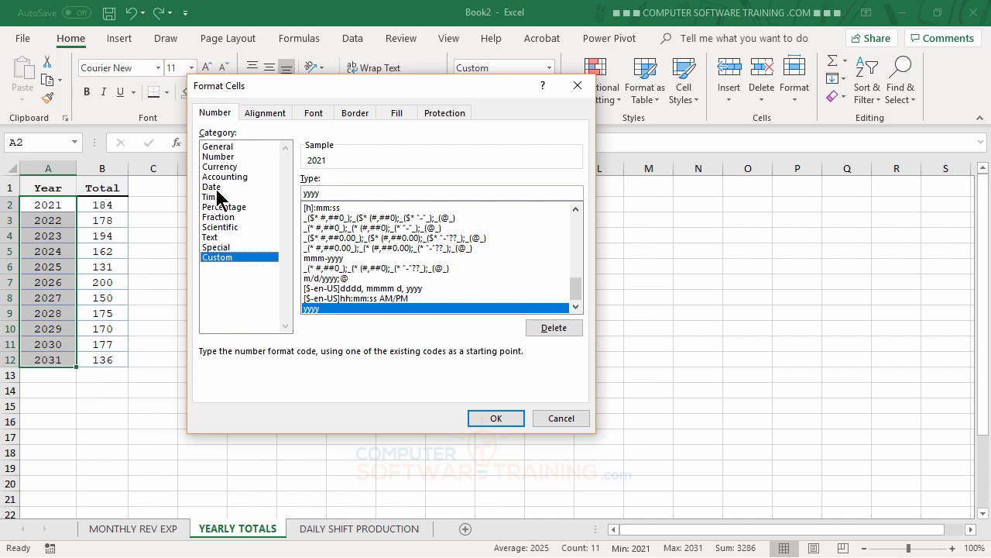
click(216, 188)
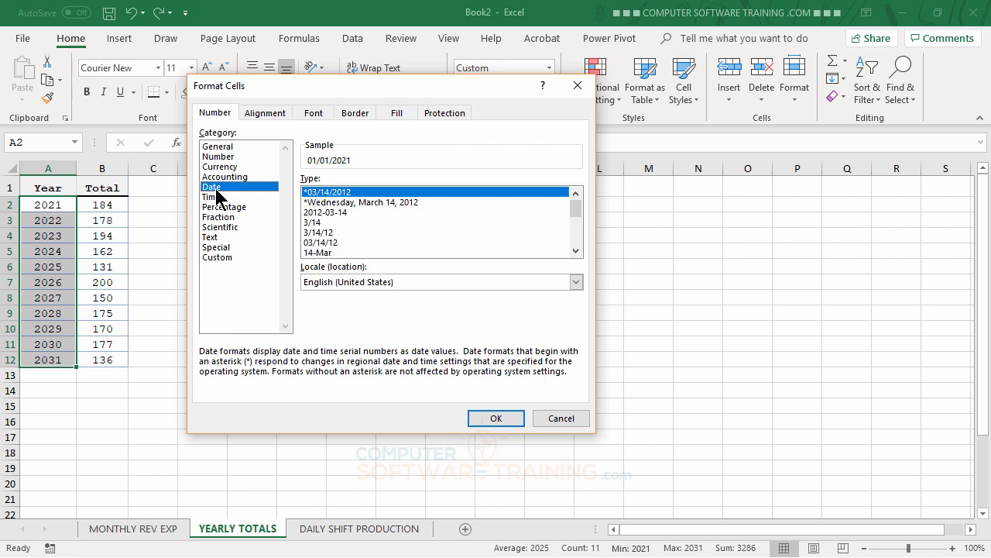
click(496, 418)
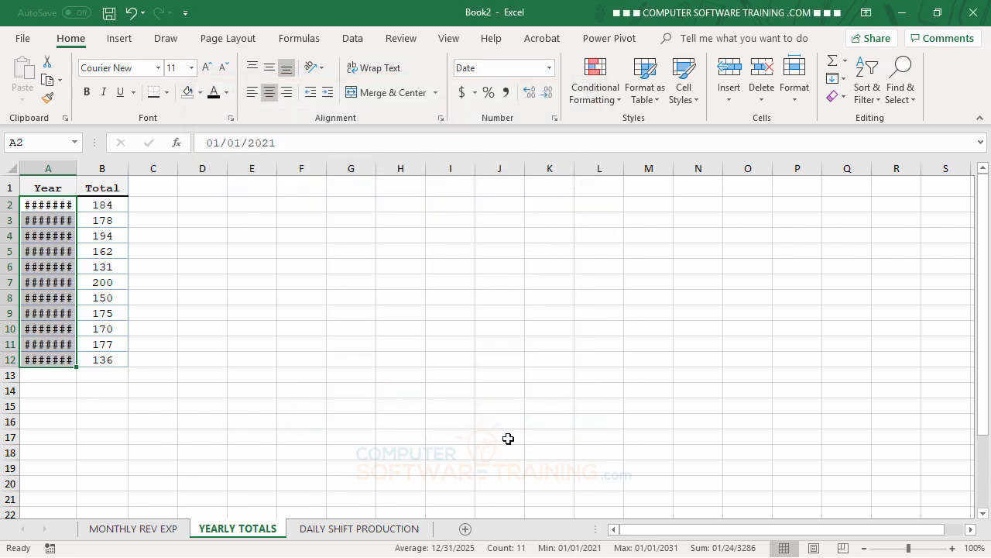
double_click(76, 168)
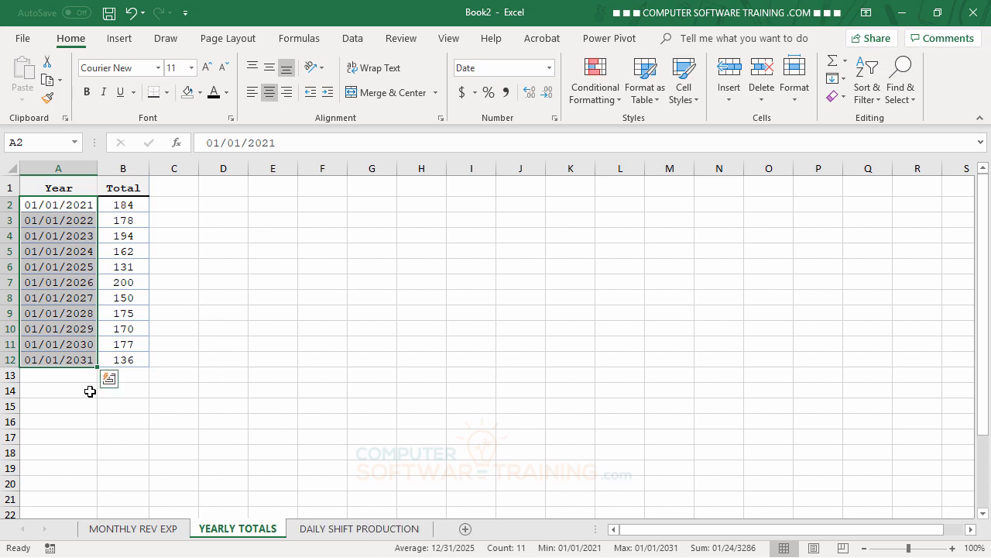
Apply the custom number format yyyy to the Year cells and narrow column A back.
click(555, 118)
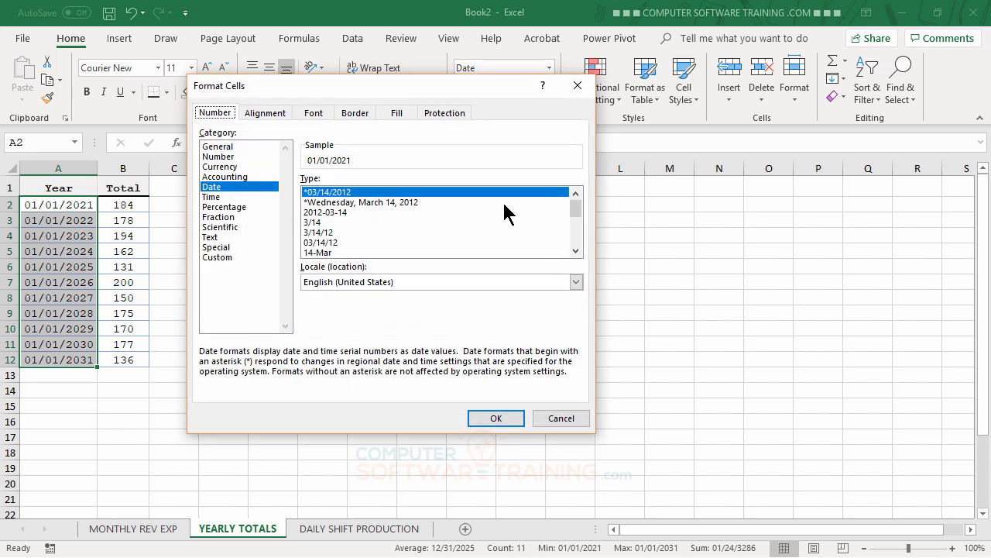
click(218, 258)
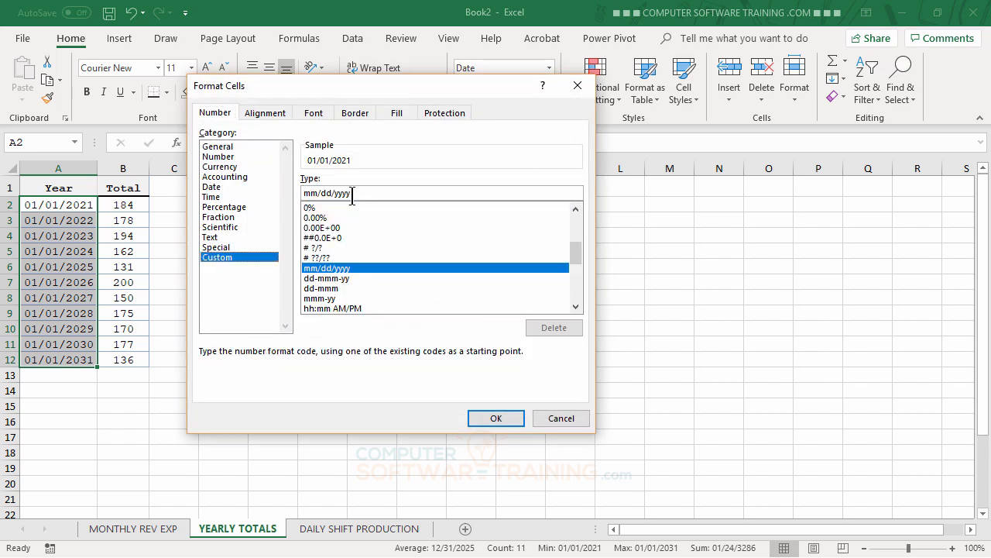
drag(375, 193, 285, 188)
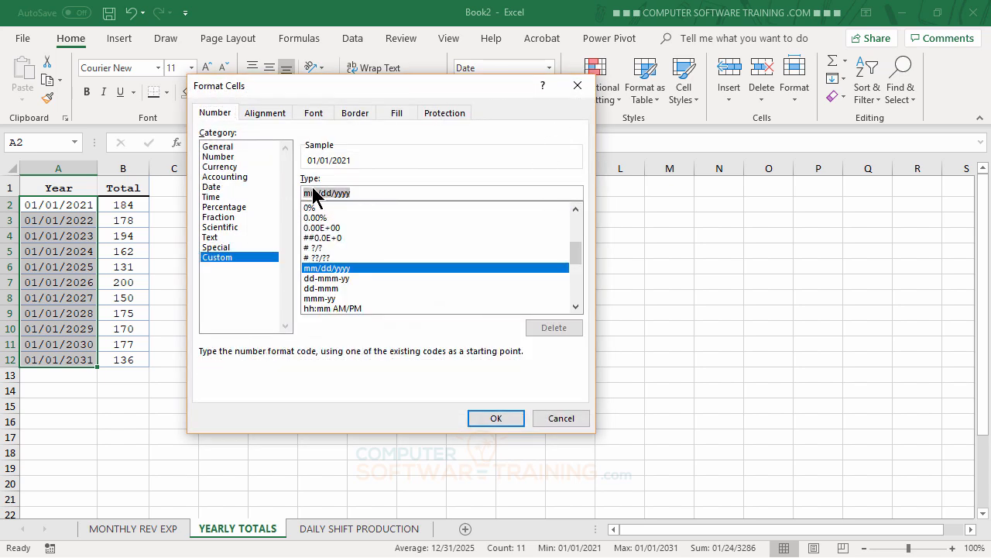
text(y)
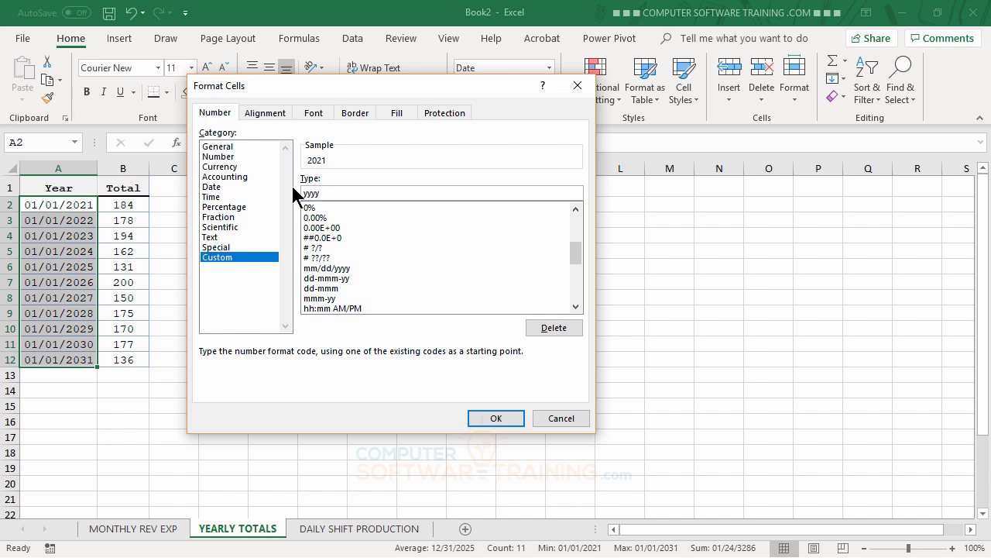
click(488, 419)
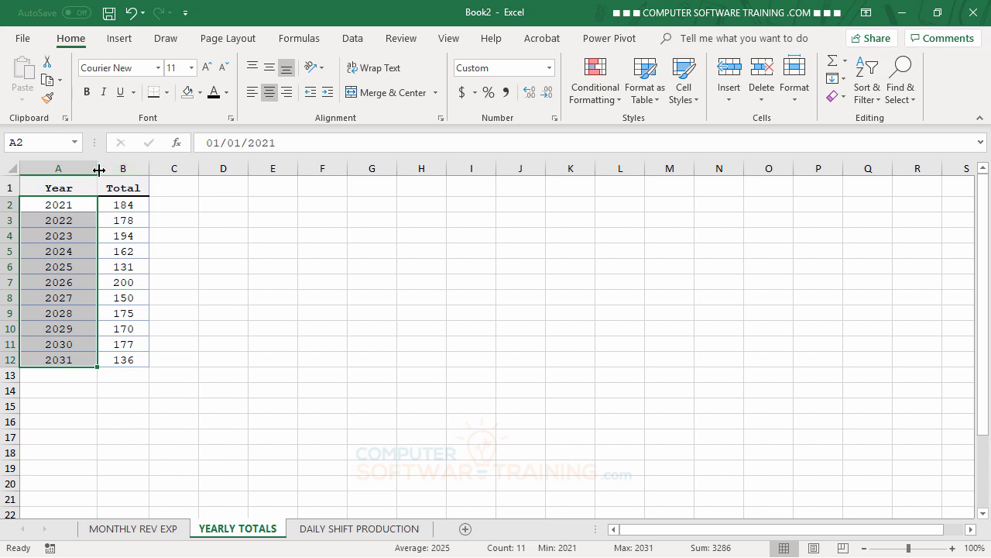
drag(99, 169, 76, 170)
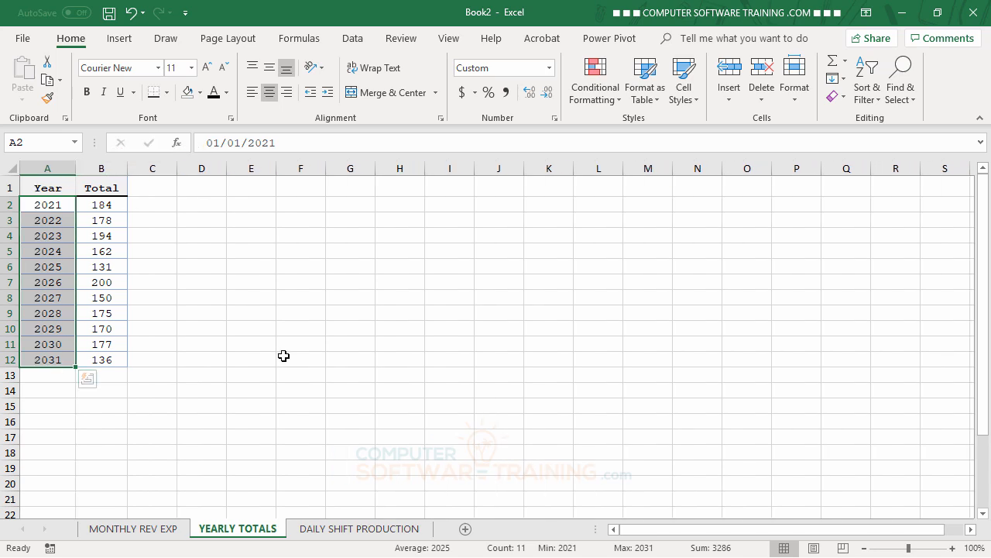
Convert the Year and Total data into a table with headers.
click(284, 309)
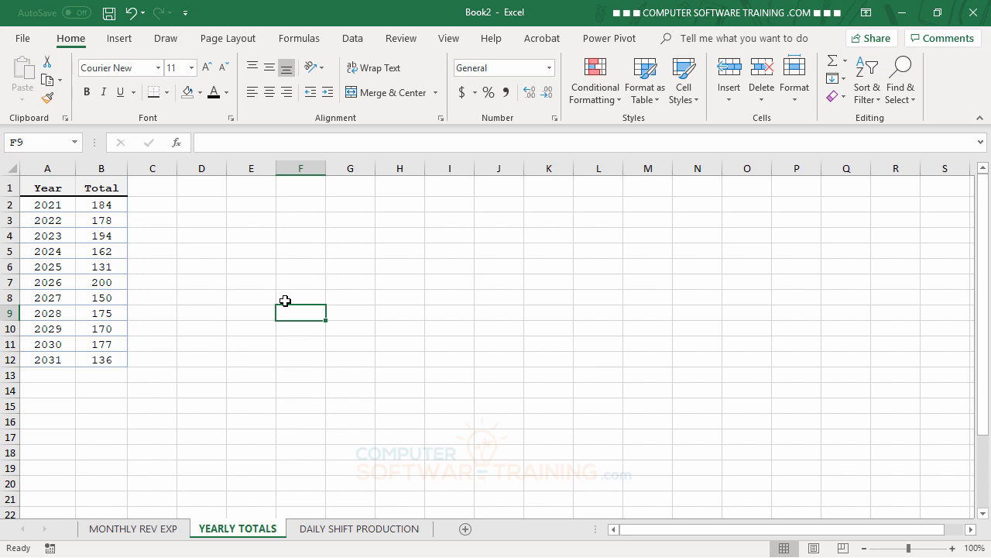
click(106, 237)
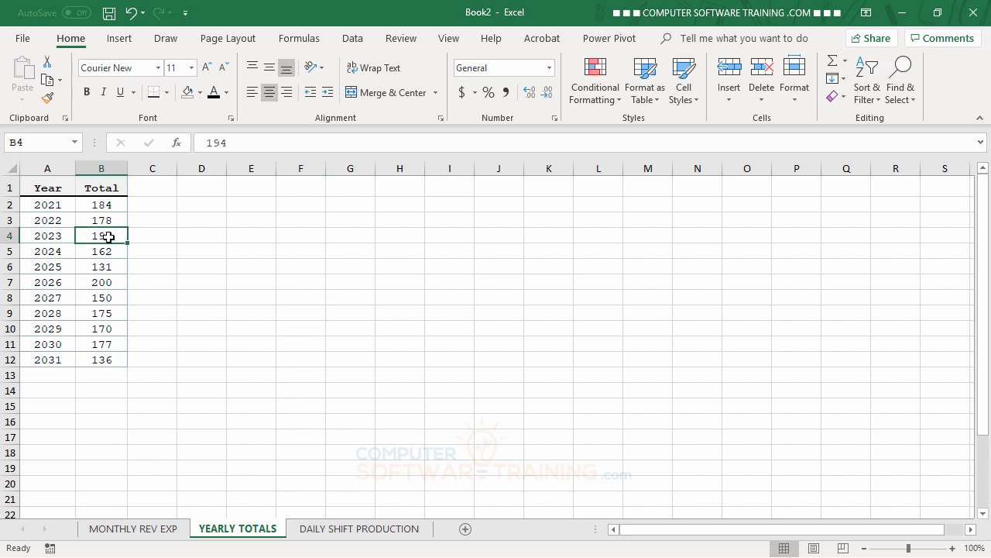
click(118, 38)
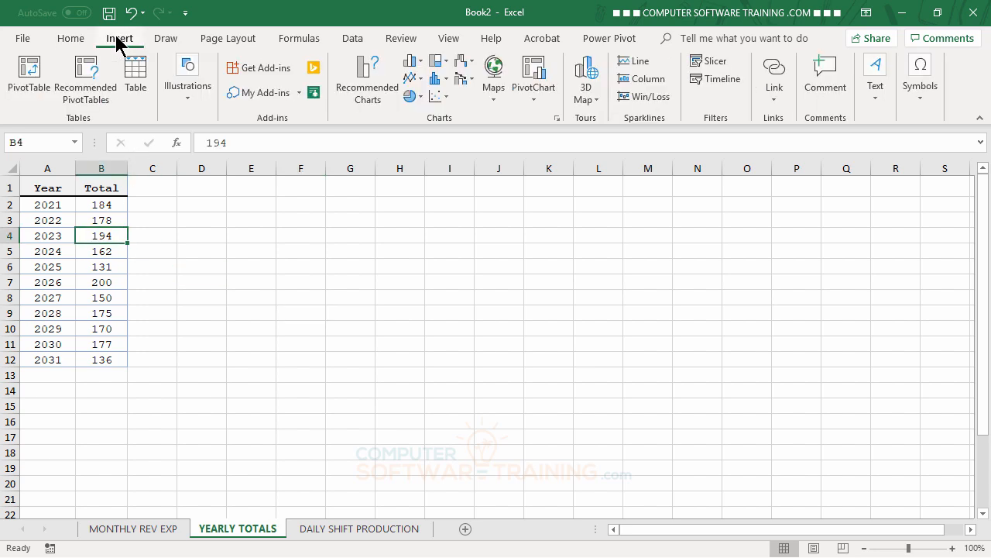
click(134, 78)
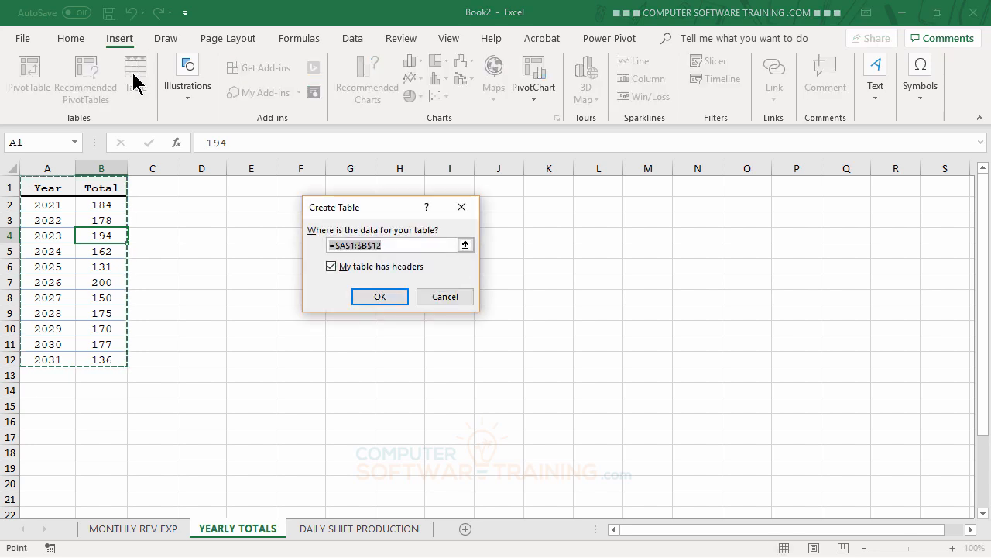
click(376, 298)
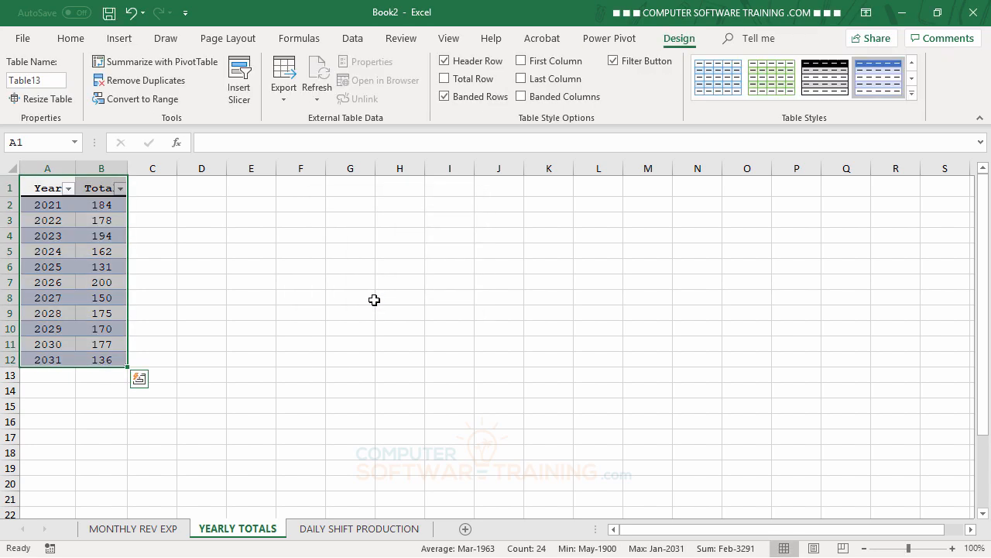
Insert a 3-D Clustered Column chart from the yearly totals table.
click(97, 241)
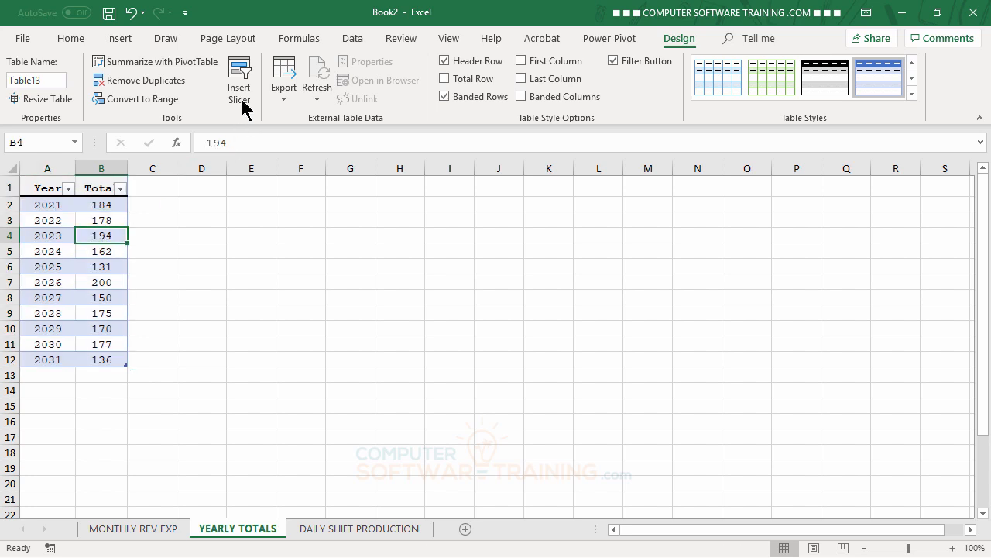
click(120, 40)
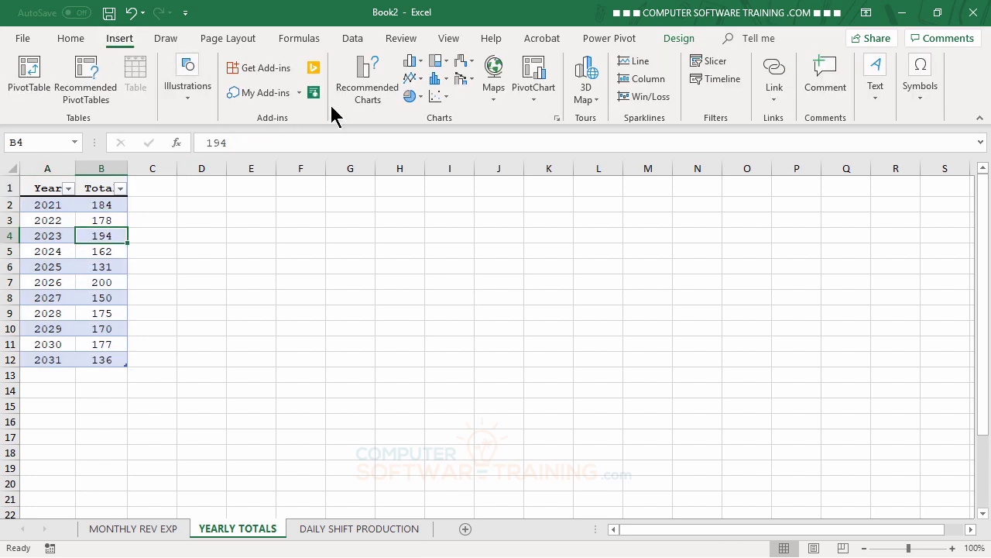
click(416, 66)
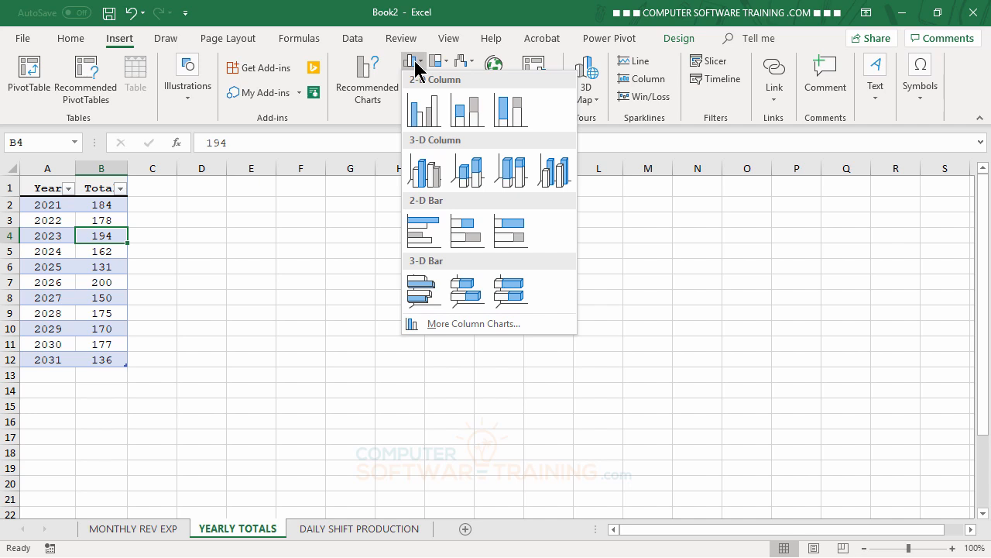
click(426, 171)
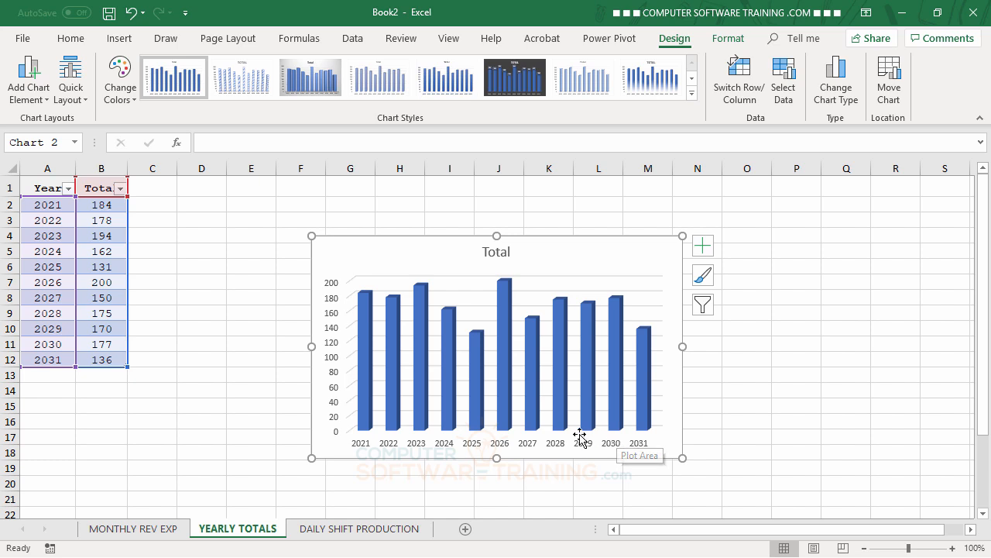
Turn on Vary colors by point for the chart's data series fill.
double_click(505, 304)
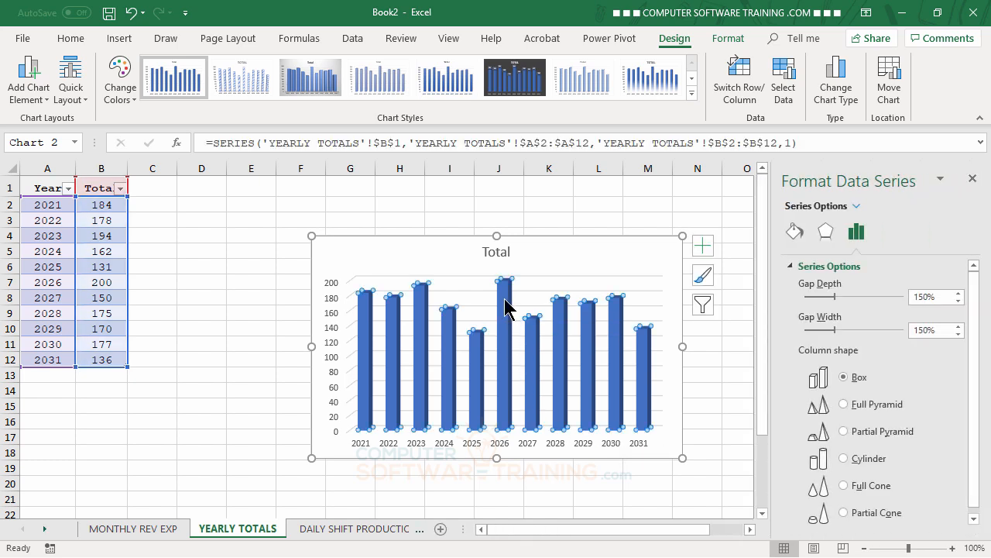
click(797, 232)
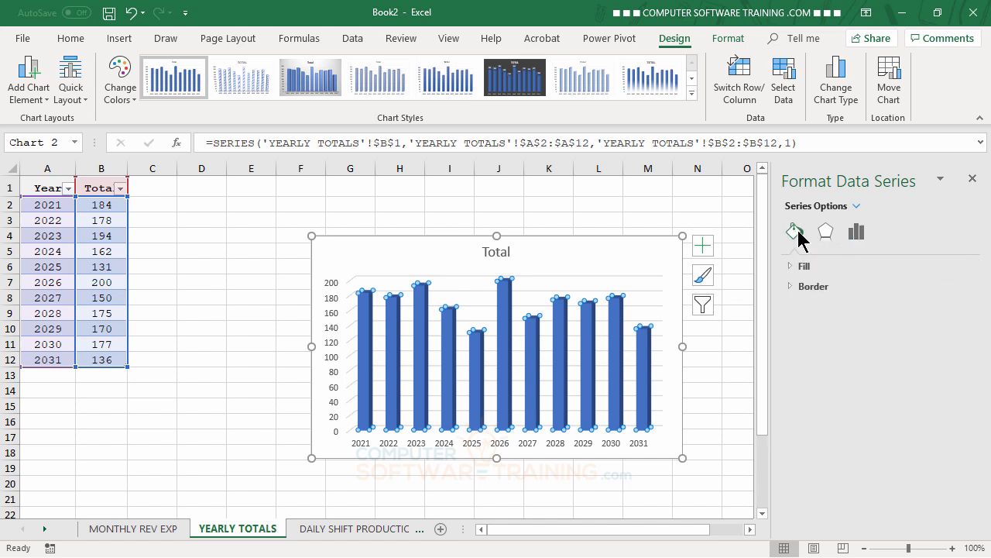
click(793, 267)
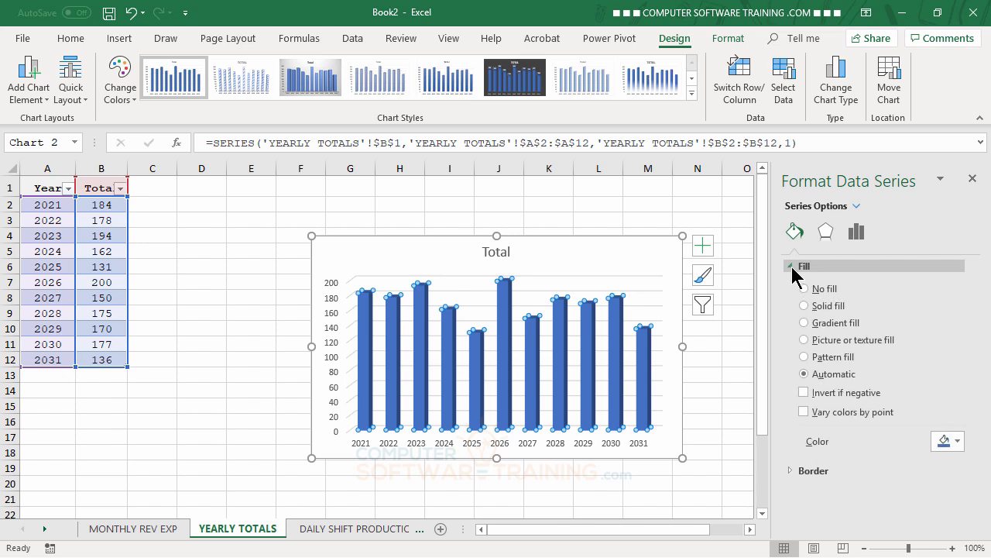
click(805, 412)
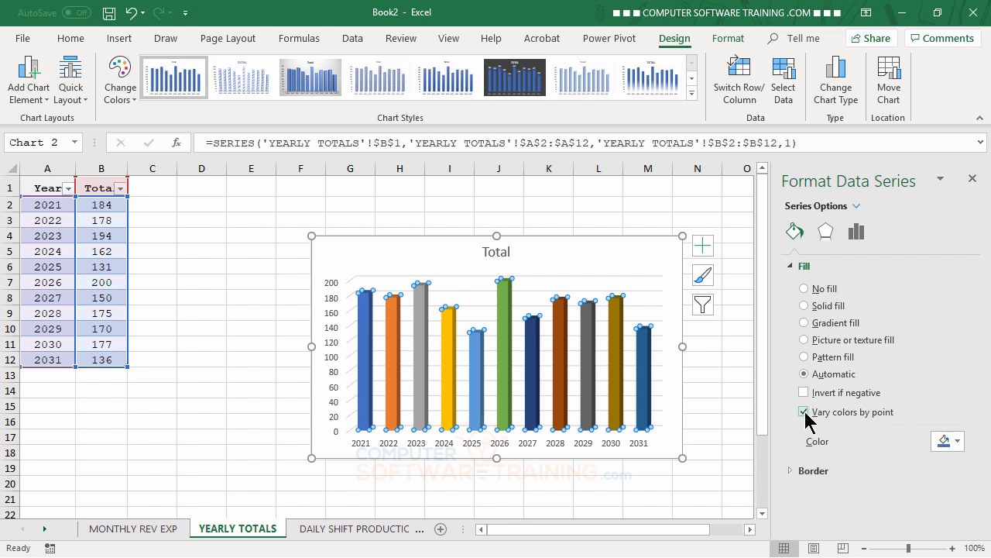
click(973, 179)
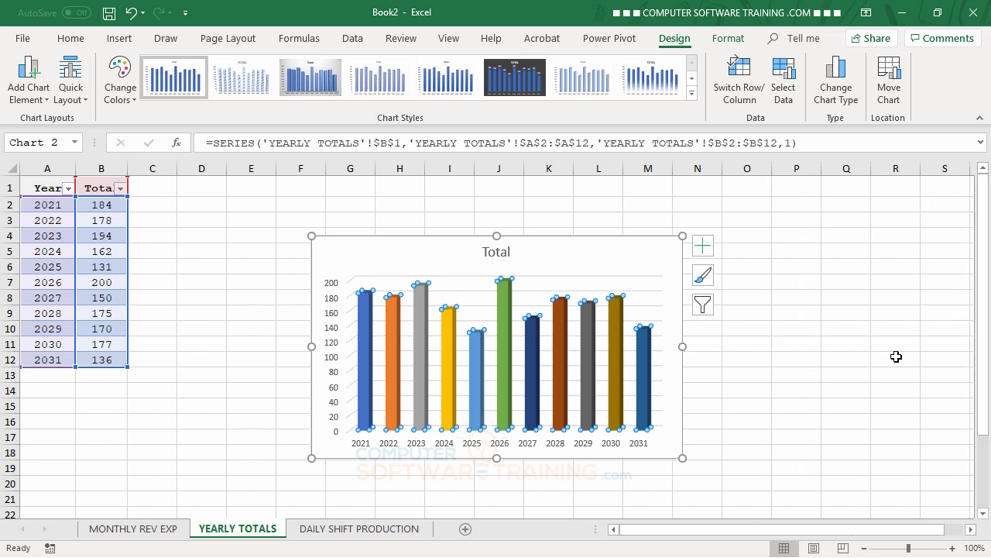
Move the chart beside the table, shorten it to row 12 and widen it to column O.
drag(612, 256, 441, 204)
drag(325, 410, 329, 360)
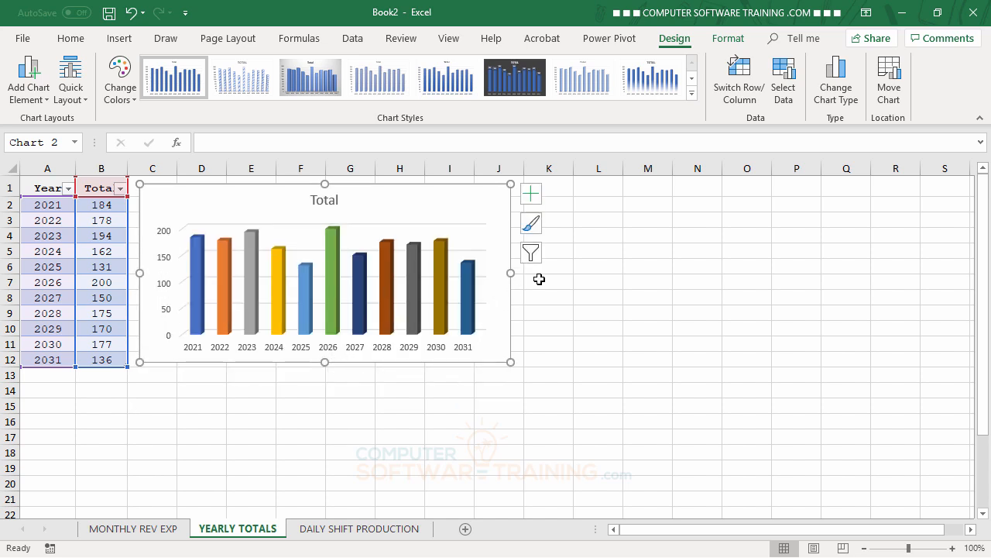
drag(510, 273, 755, 277)
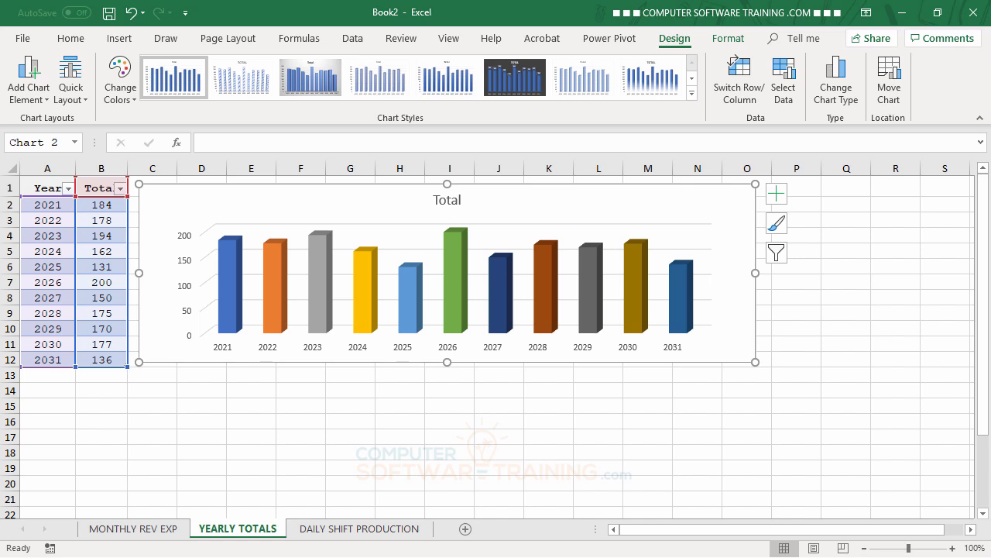
Rename the 3-D chart's title to Key Production.
click(447, 200)
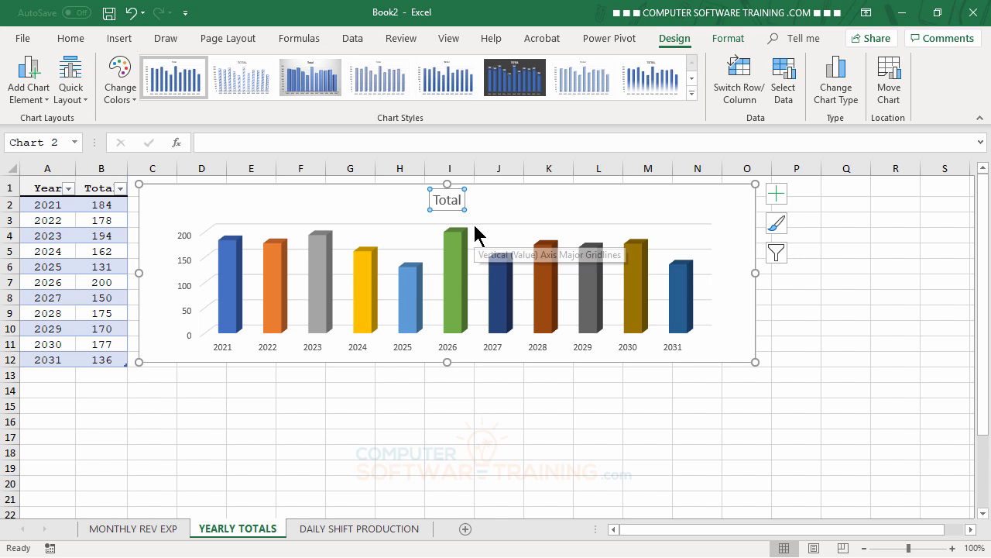
text(F)
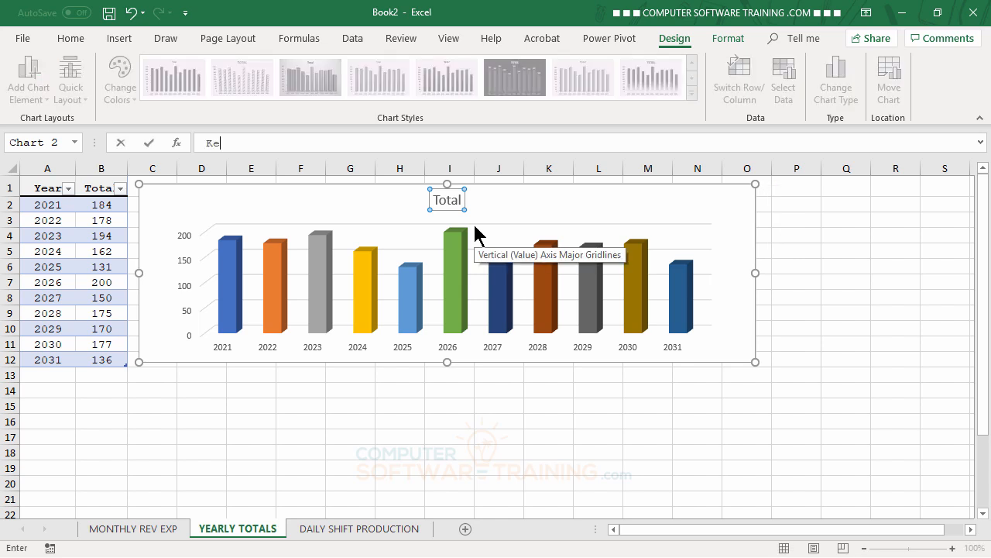
text(ey Product)
key(Return)
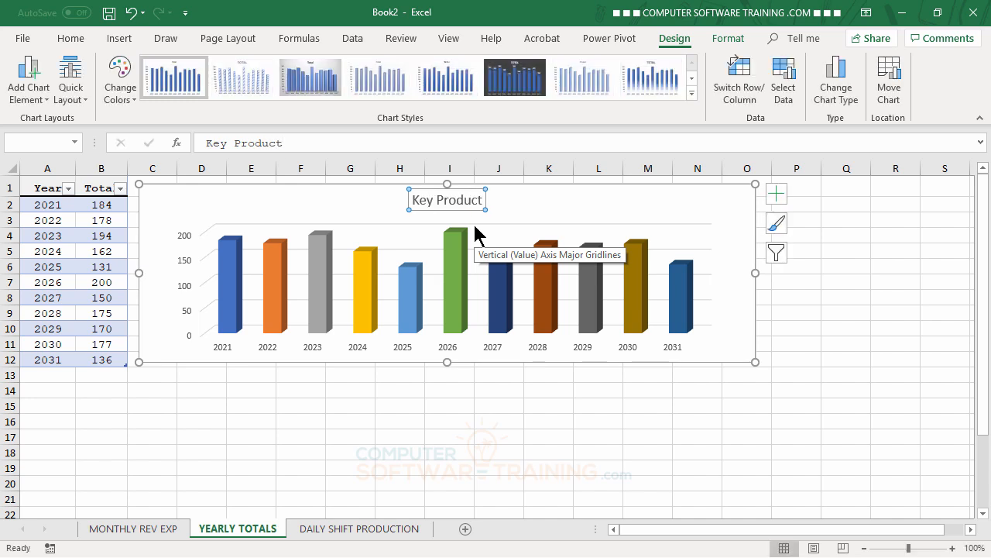
click(306, 143)
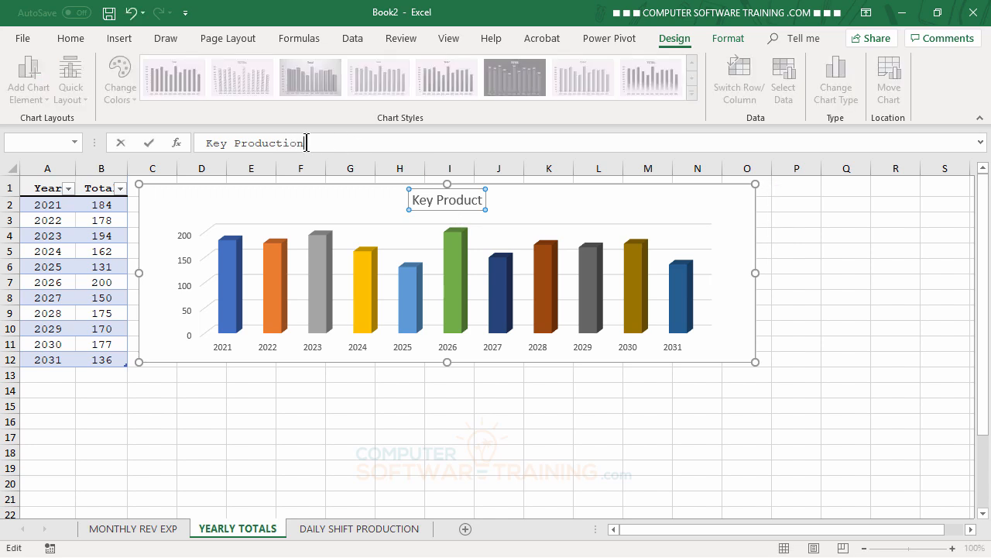
text(ion)
key(Return)
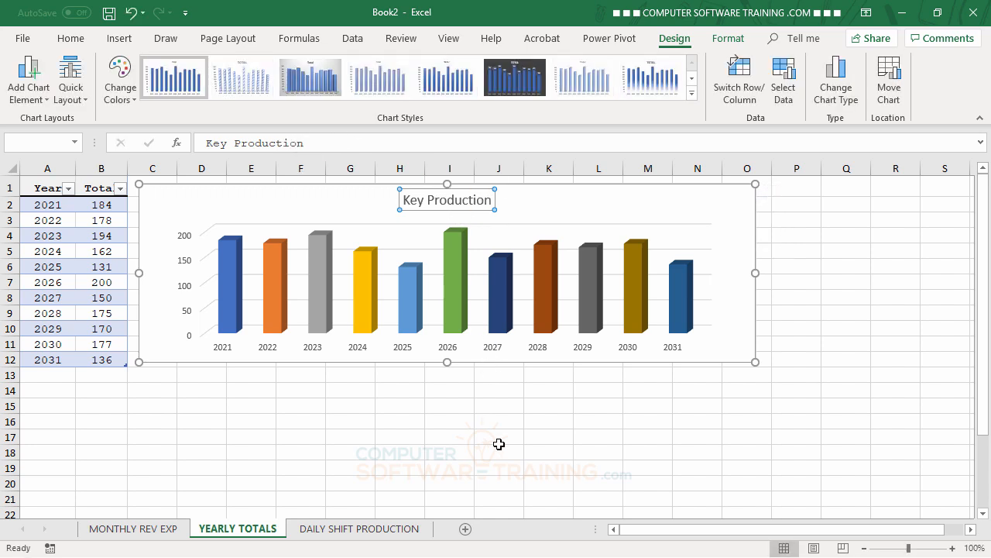
click(498, 438)
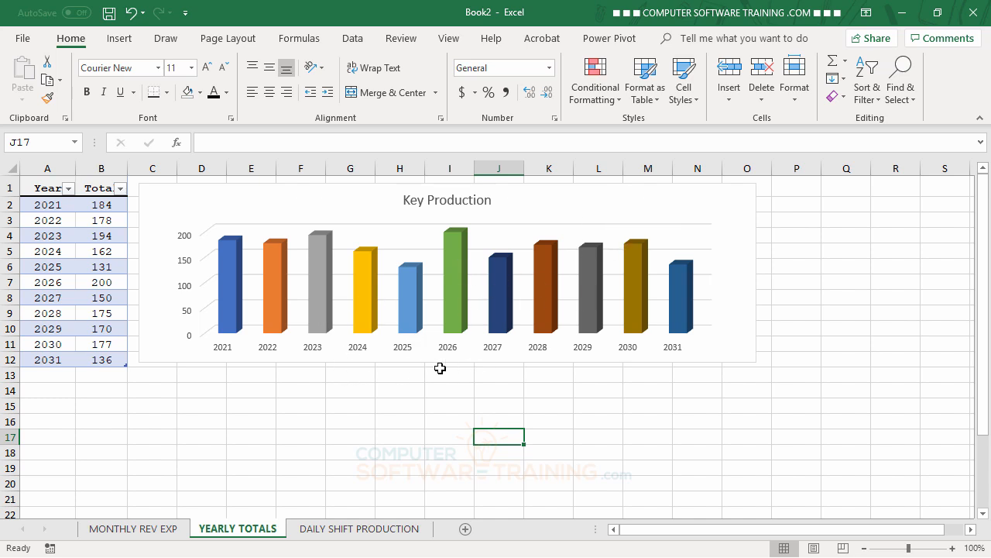
Add a data table without legend keys below the chart's columns.
click(625, 201)
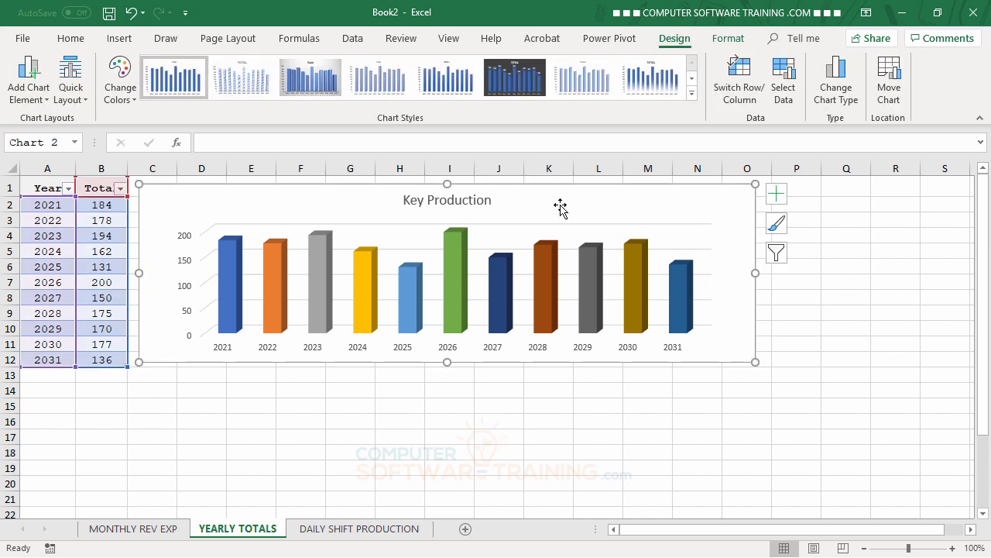
click(782, 194)
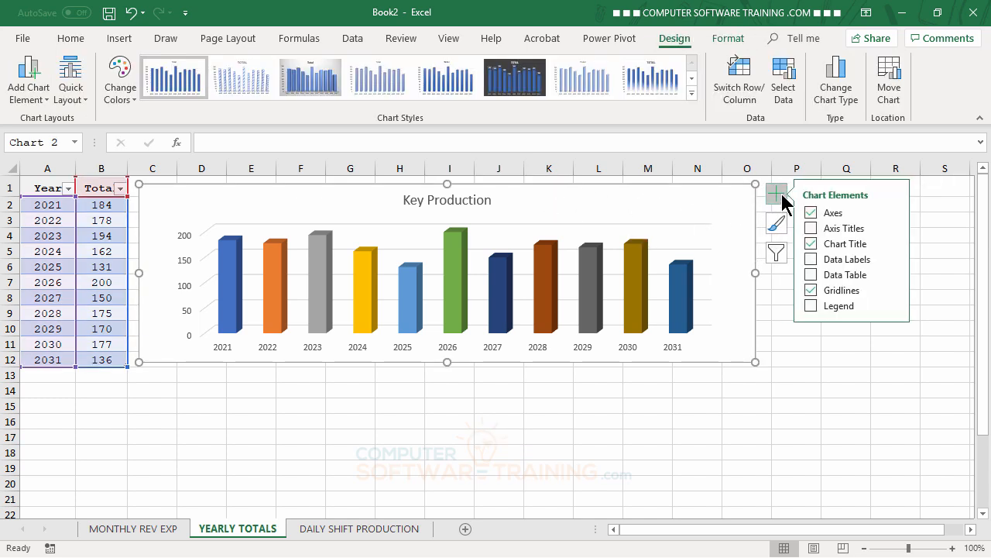
click(814, 275)
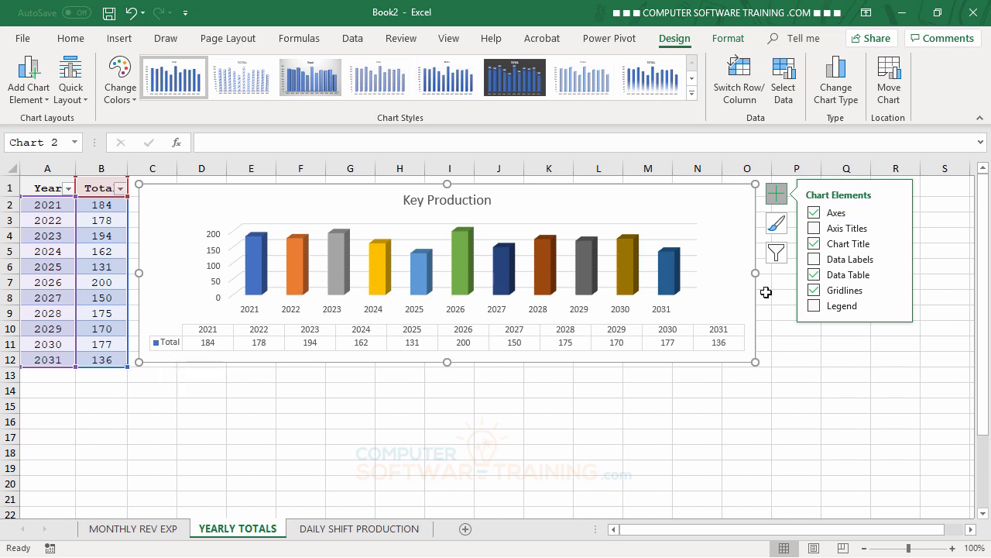
click(894, 276)
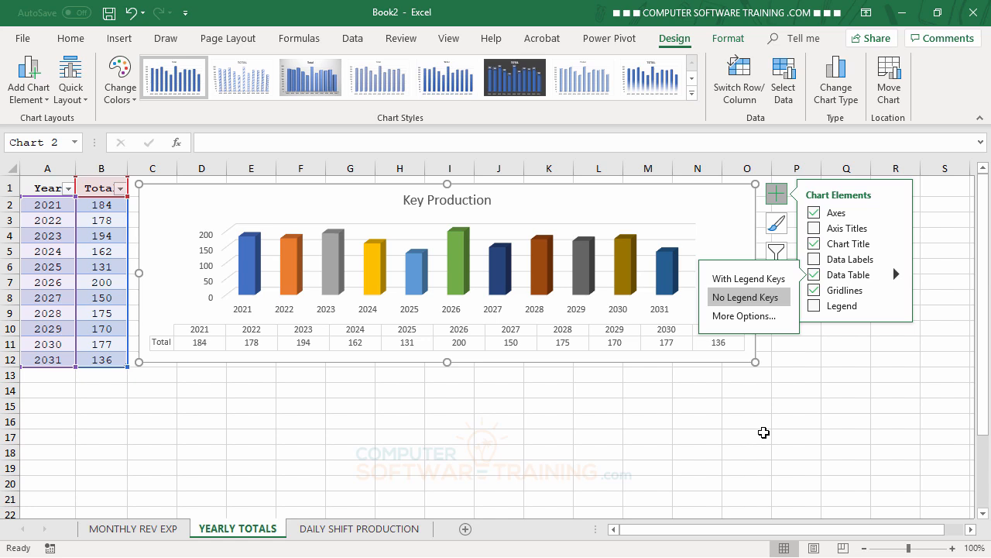
click(764, 432)
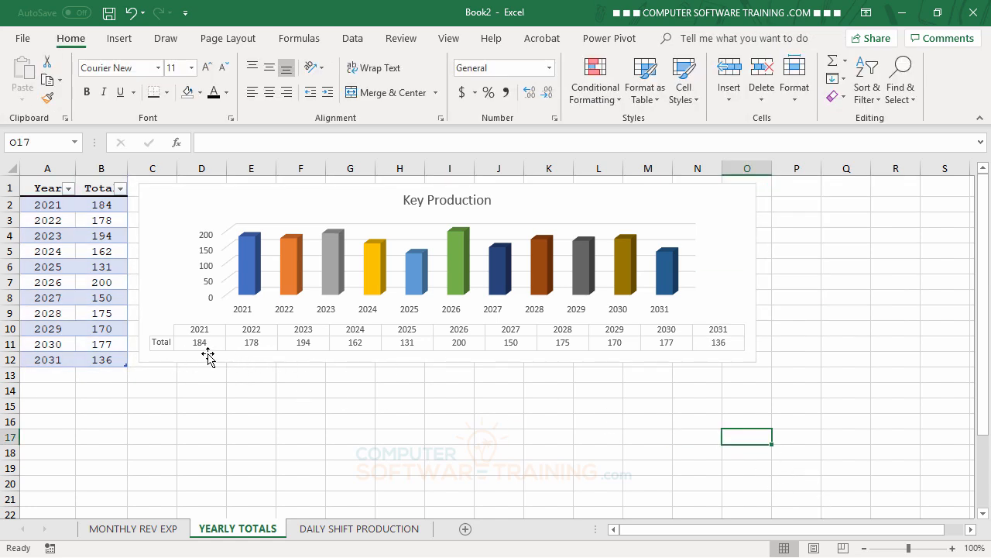
Widen the chart so its right edge reaches column P.
click(747, 264)
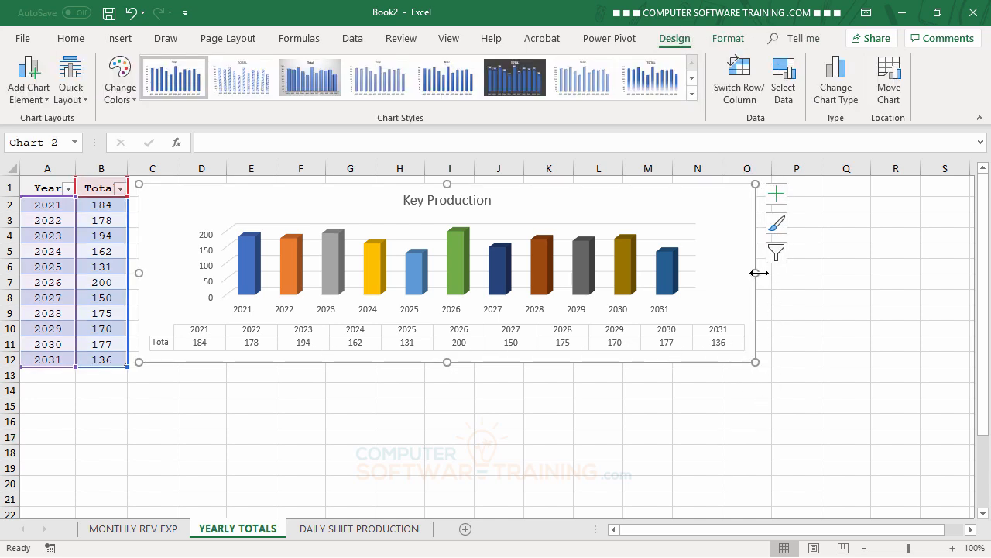
drag(758, 272, 808, 271)
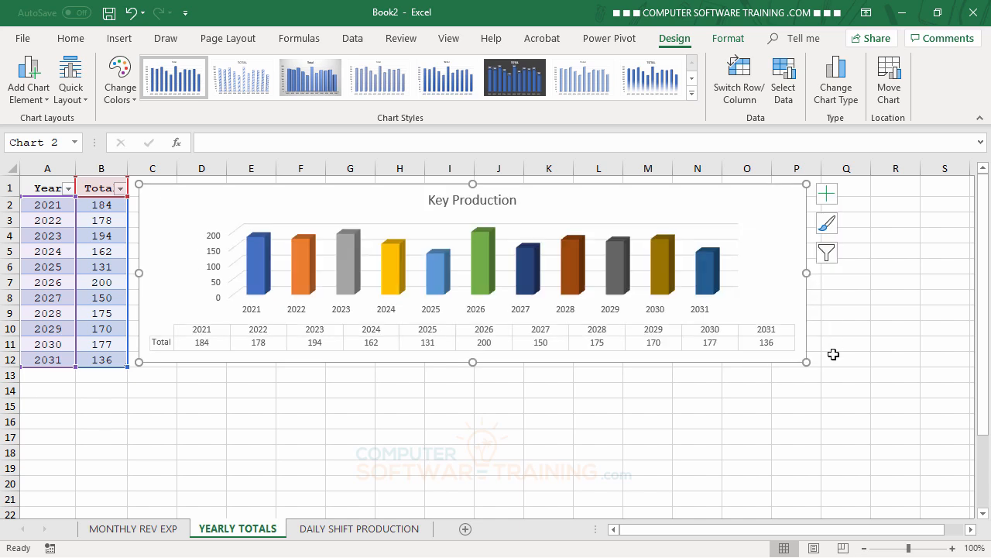
click(718, 434)
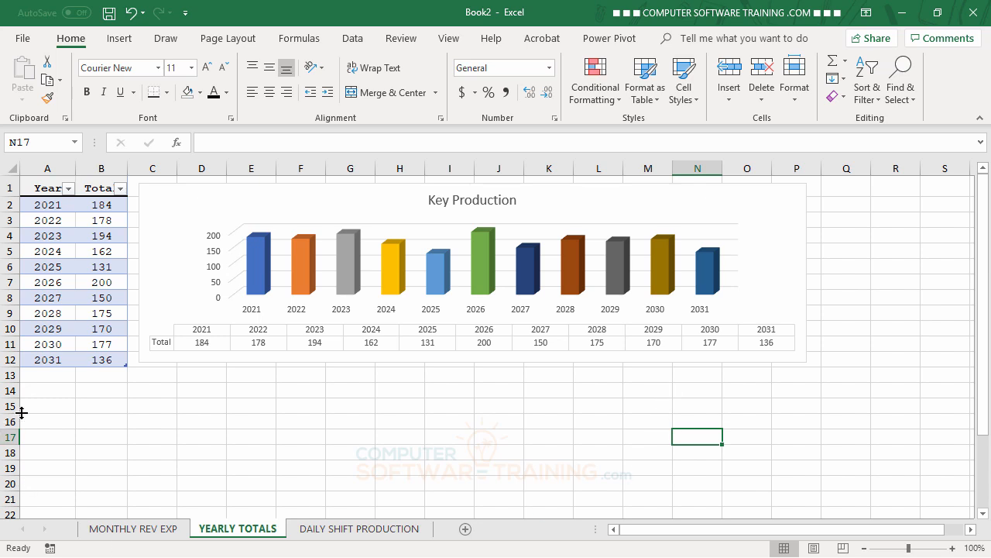
Add a new table row for year 2032 with a total of 300.
click(46, 375)
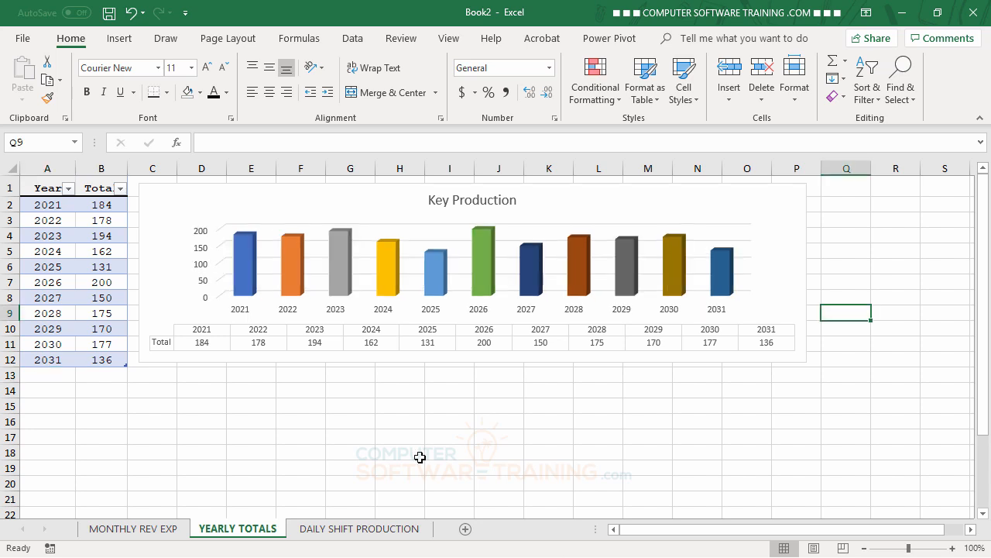
click(41, 376)
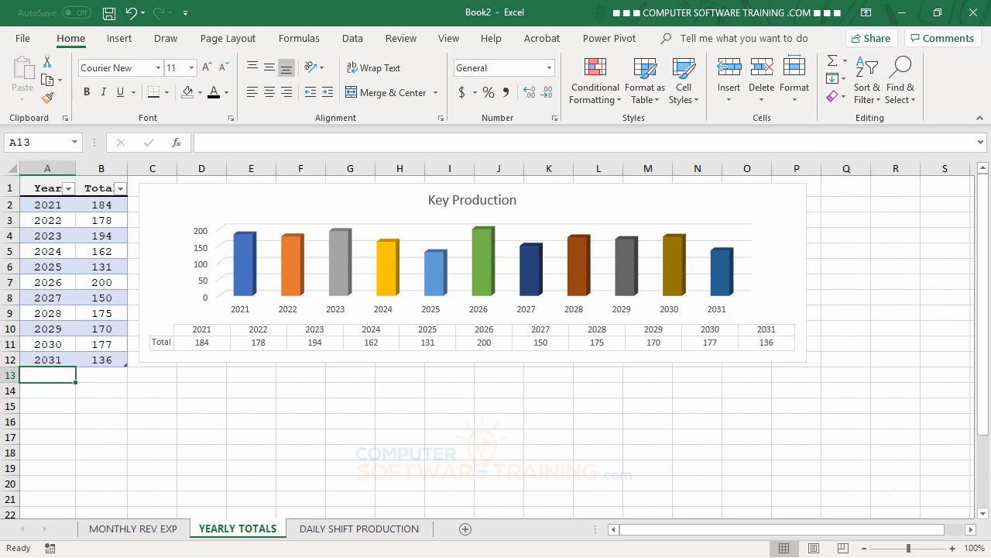
text(1)
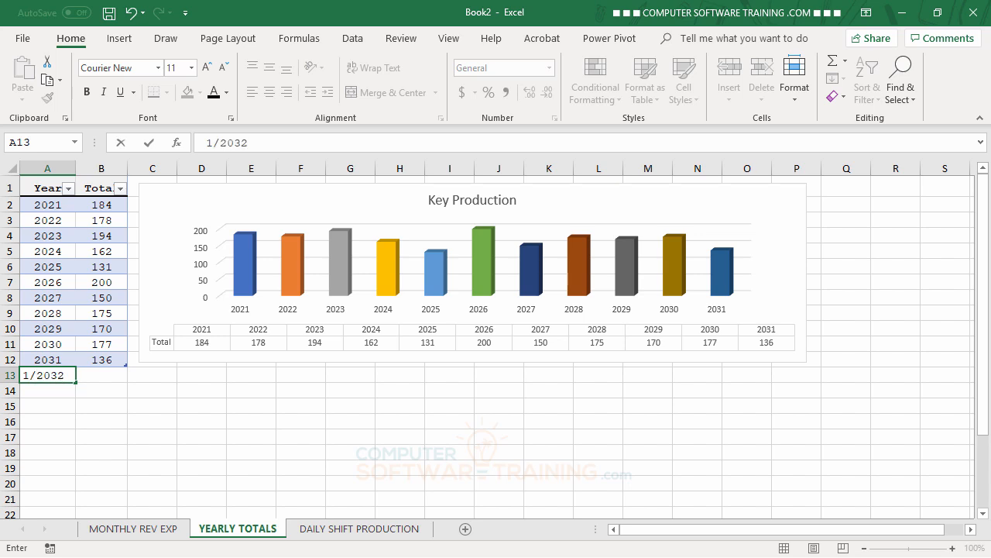
text(/2032)
key(Tab)
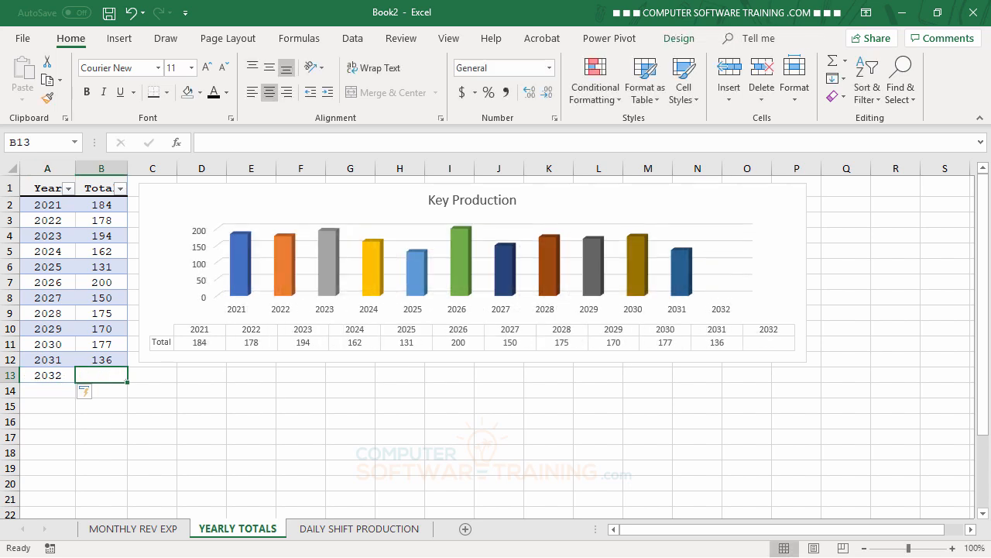
text(3000)
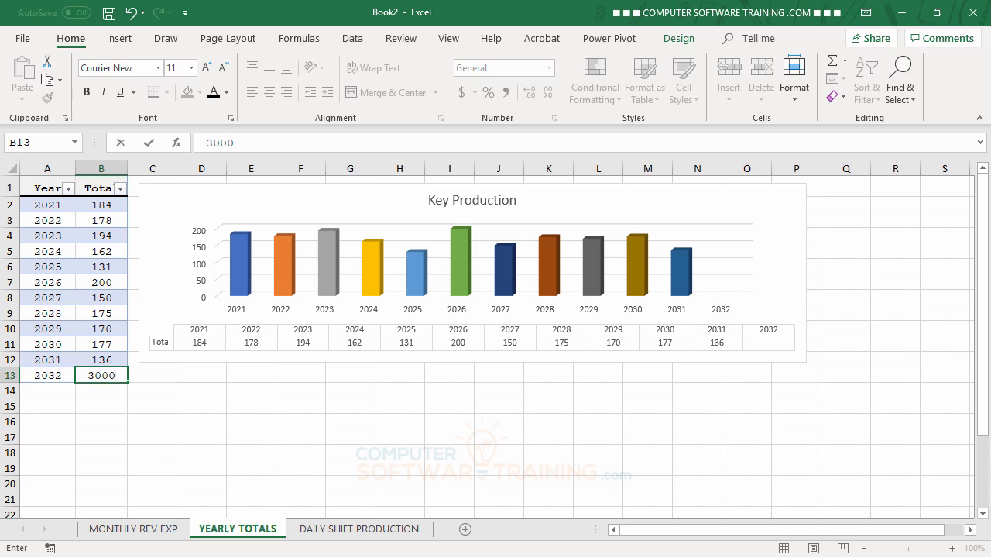
key(BackSpace)
key(Return)
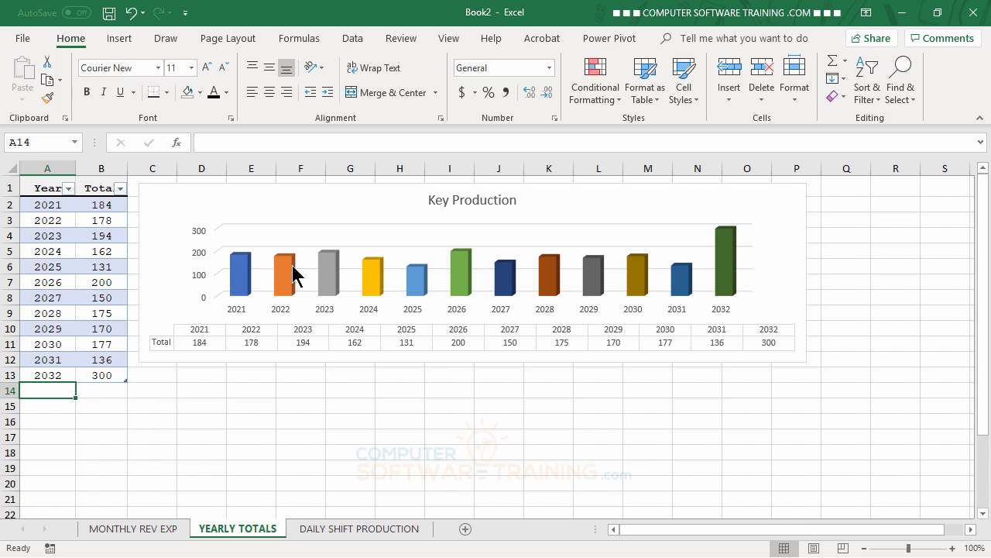
click(334, 206)
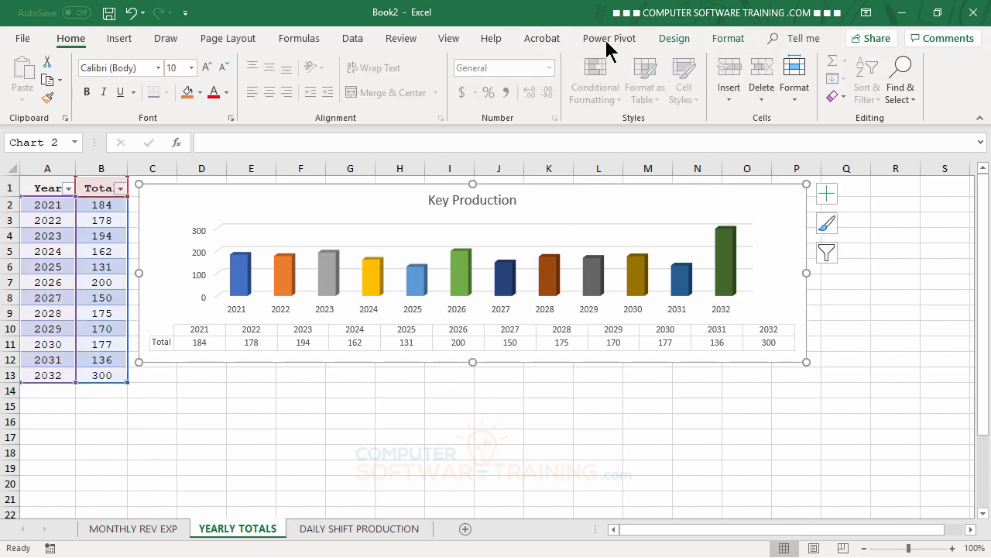
click(684, 45)
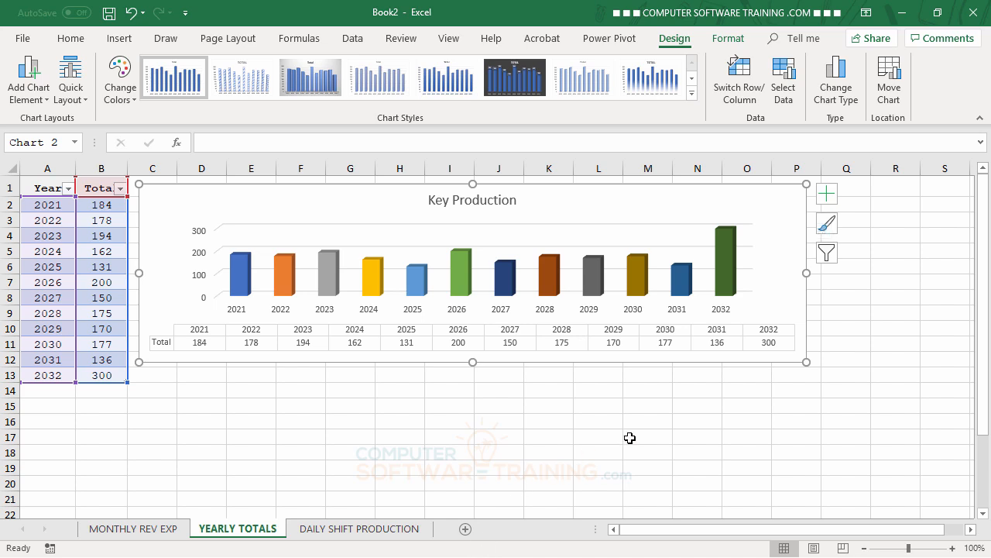
Convert the data on the DAILY SHIFT PRODUCTION sheet into a table with headers.
click(380, 534)
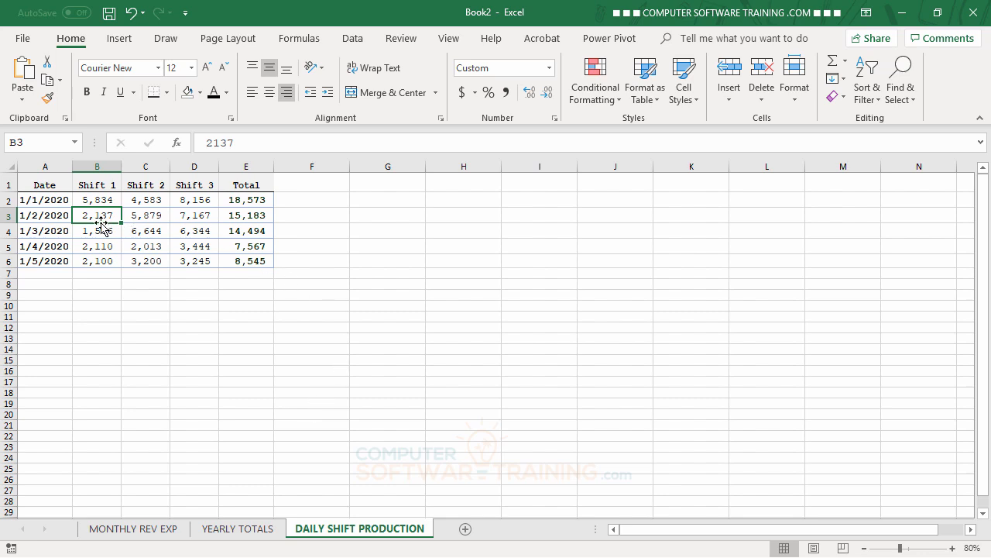
click(146, 218)
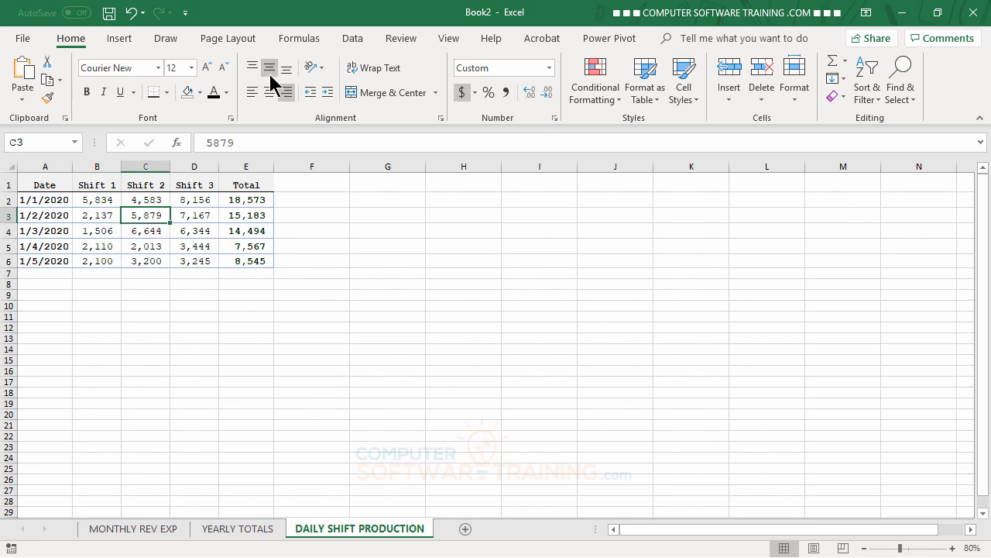
click(116, 38)
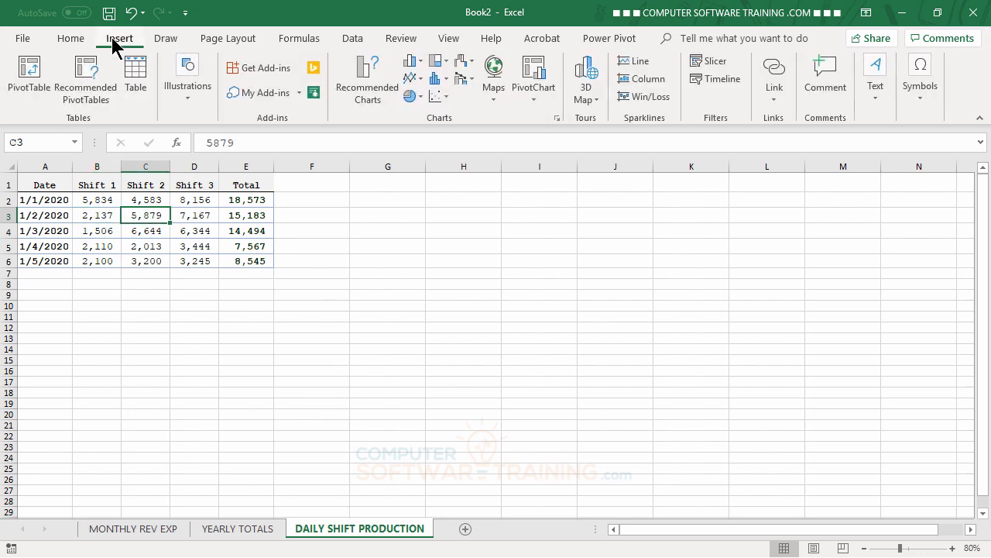
click(137, 82)
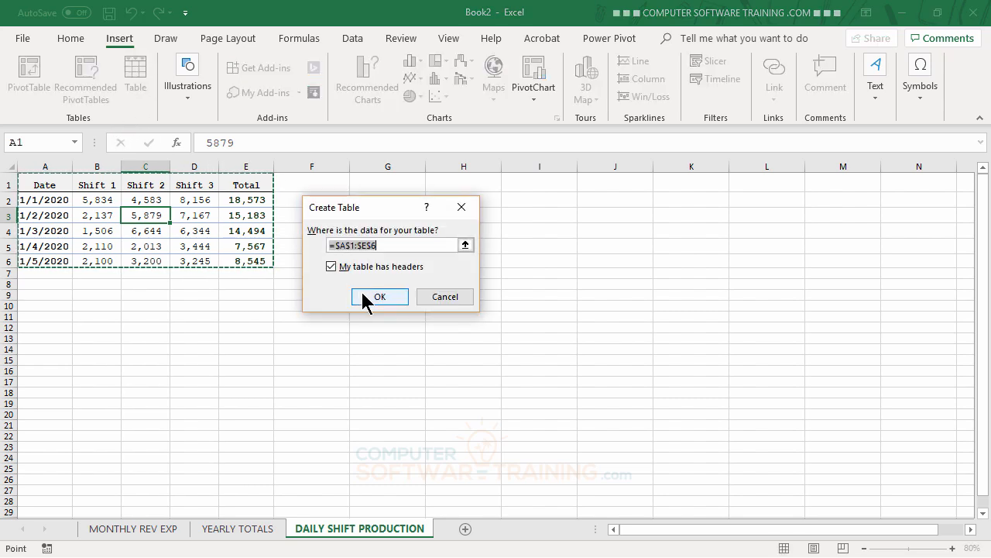
click(367, 298)
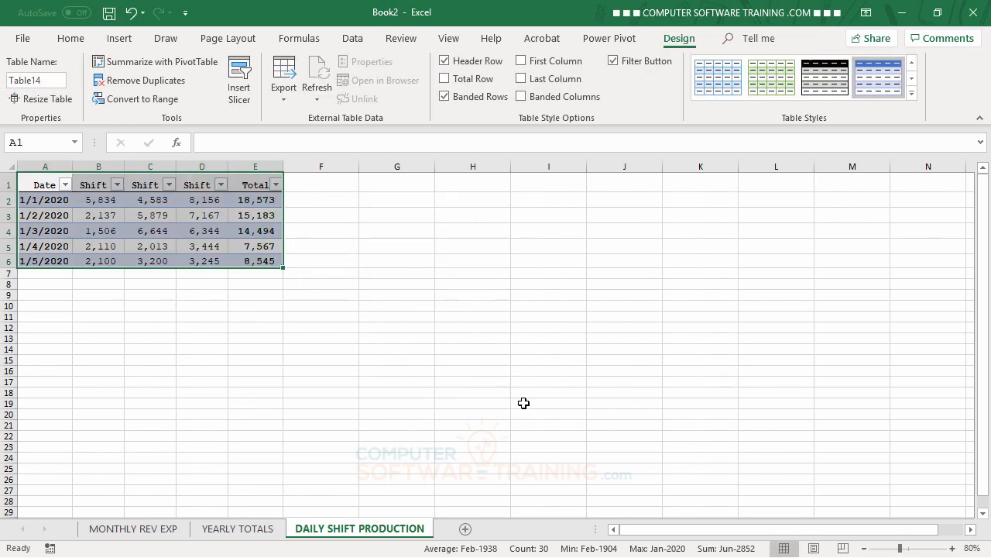
click(525, 403)
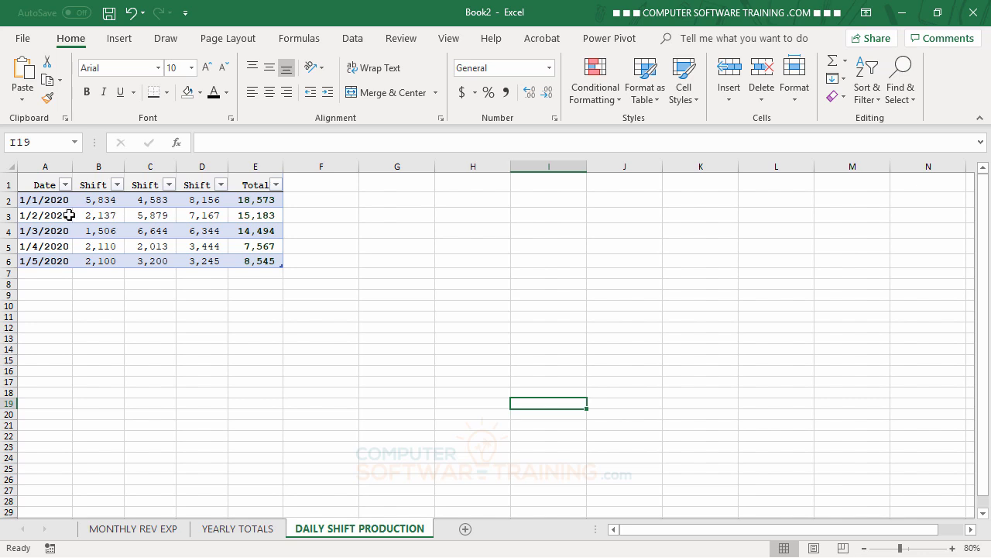
Insert a 2-D Clustered Column chart of the Date and Total columns and move it beside the table.
drag(36, 184, 34, 255)
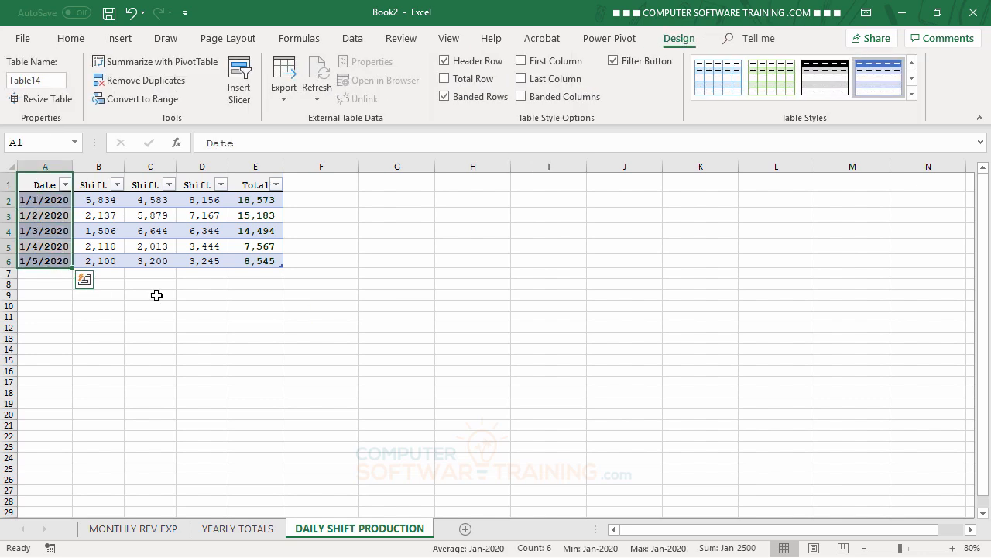
drag(253, 186, 254, 261)
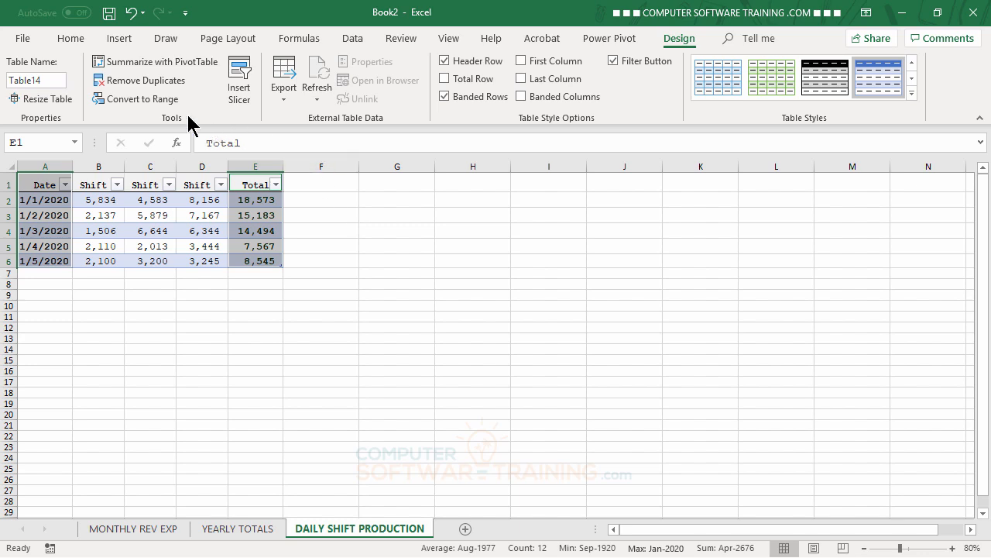
click(118, 42)
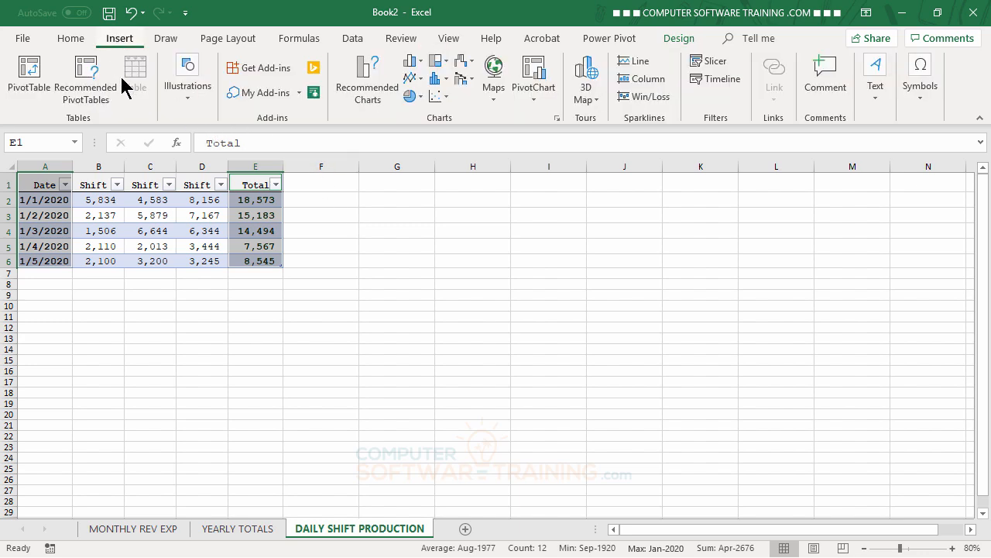
click(449, 63)
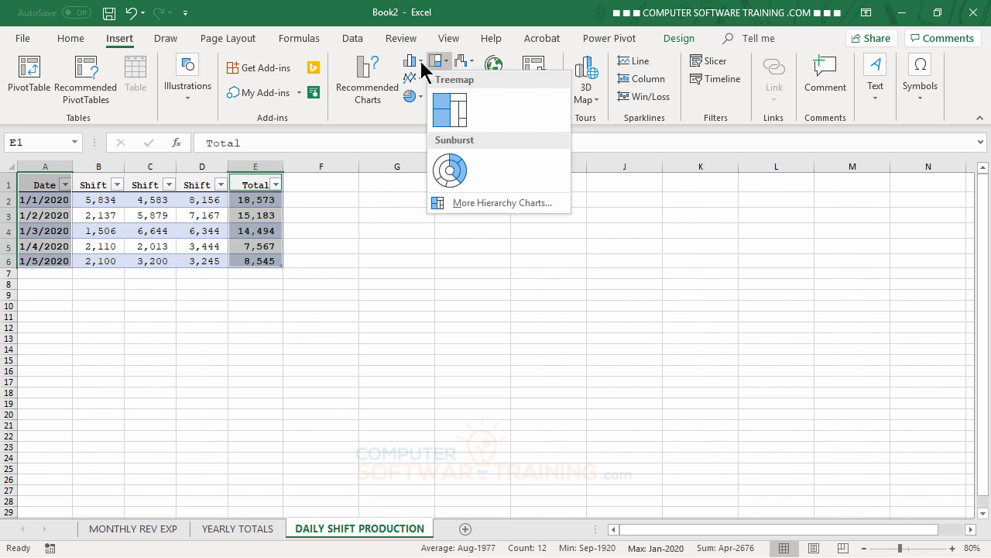
click(418, 67)
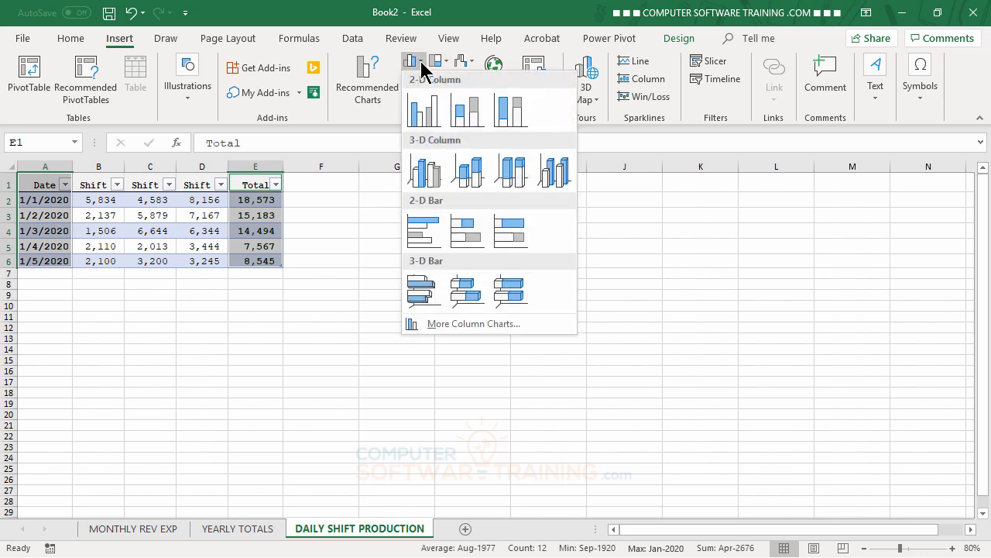
click(423, 116)
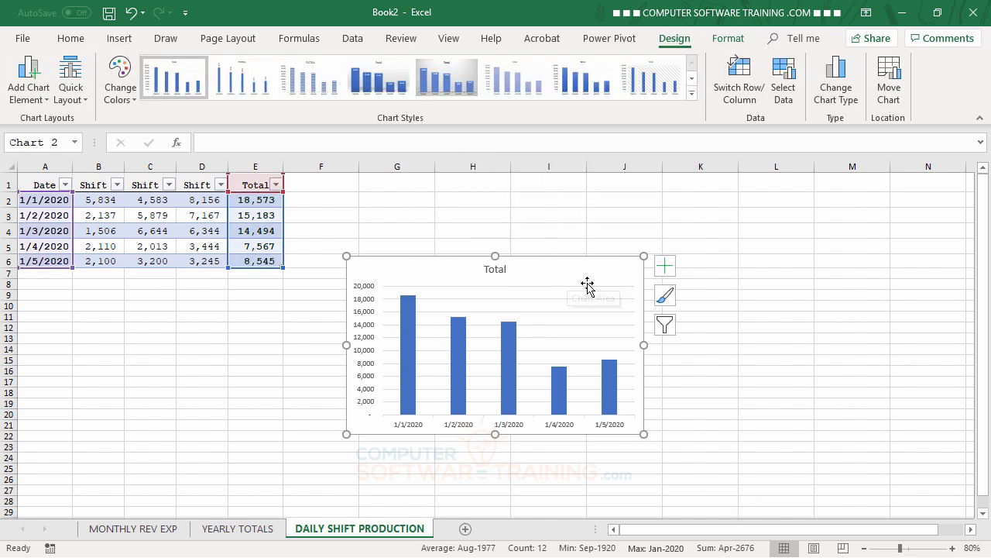
drag(586, 284, 538, 206)
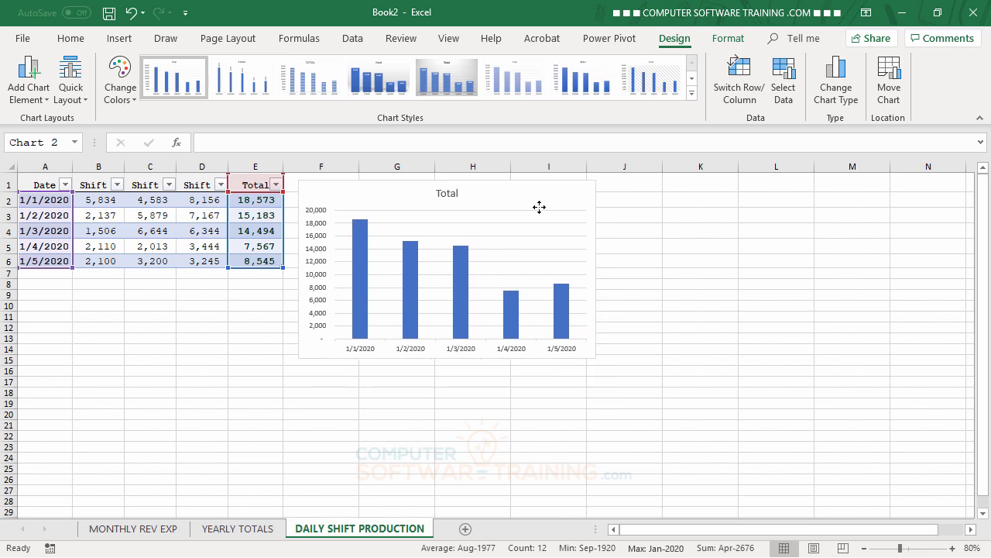
Widen the chart to column L and retitle it Training Articles.
drag(595, 269, 801, 271)
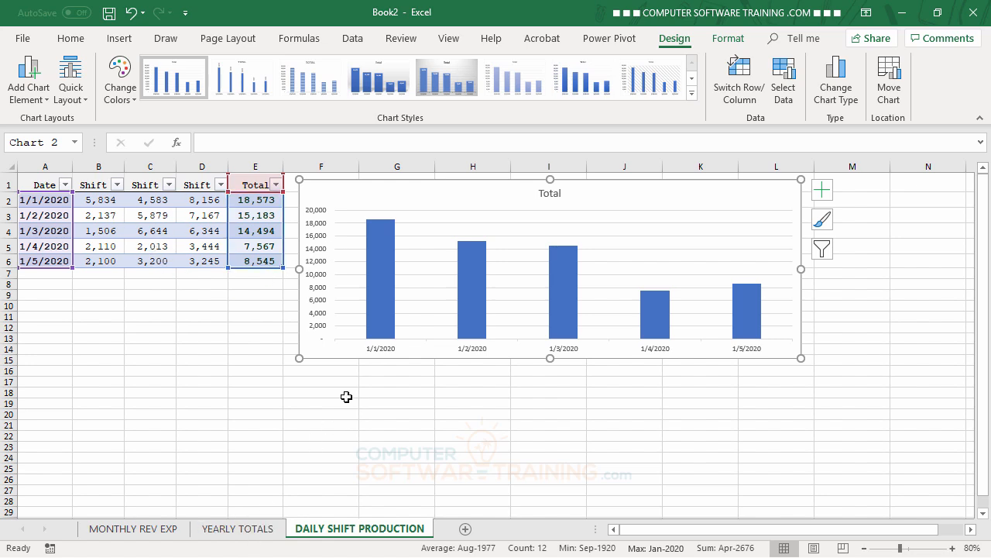
mouse_move(574, 283)
click(551, 193)
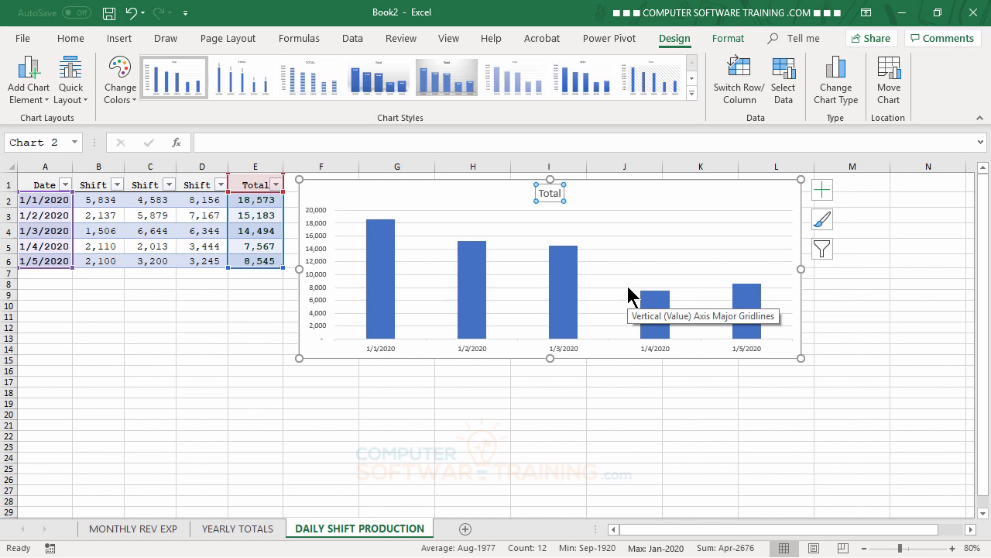
text(Training Articles)
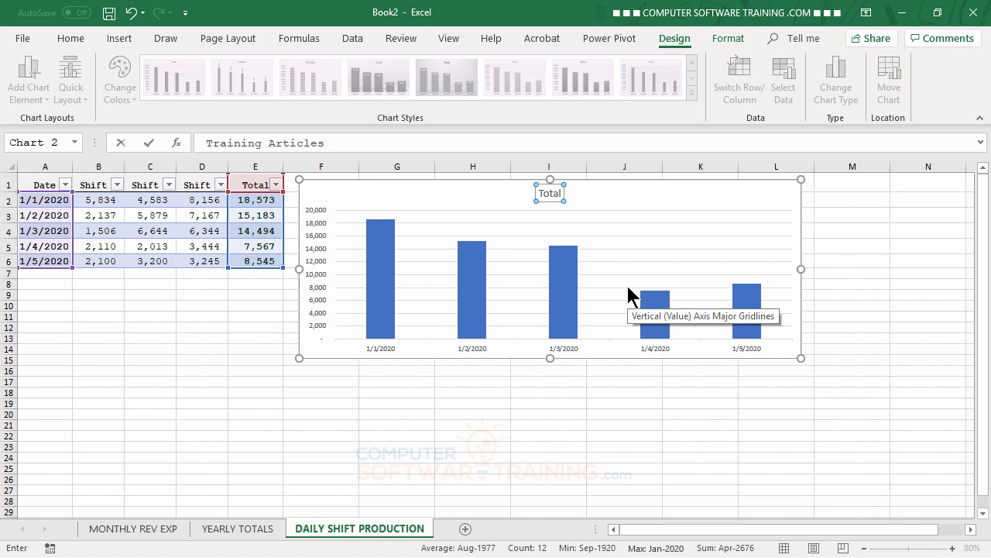
key(Return)
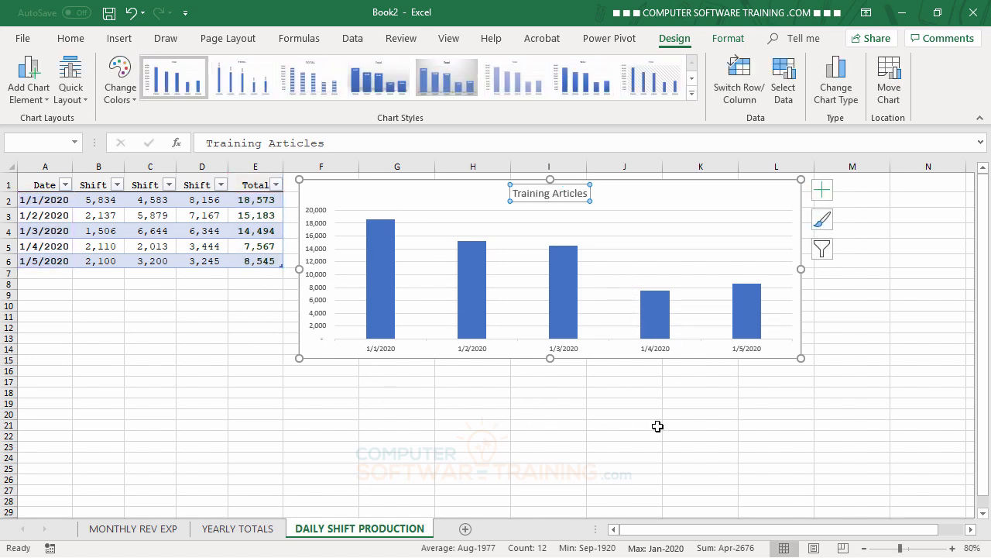
Set the Total column series to vary colors by point.
click(385, 285)
double_click(385, 285)
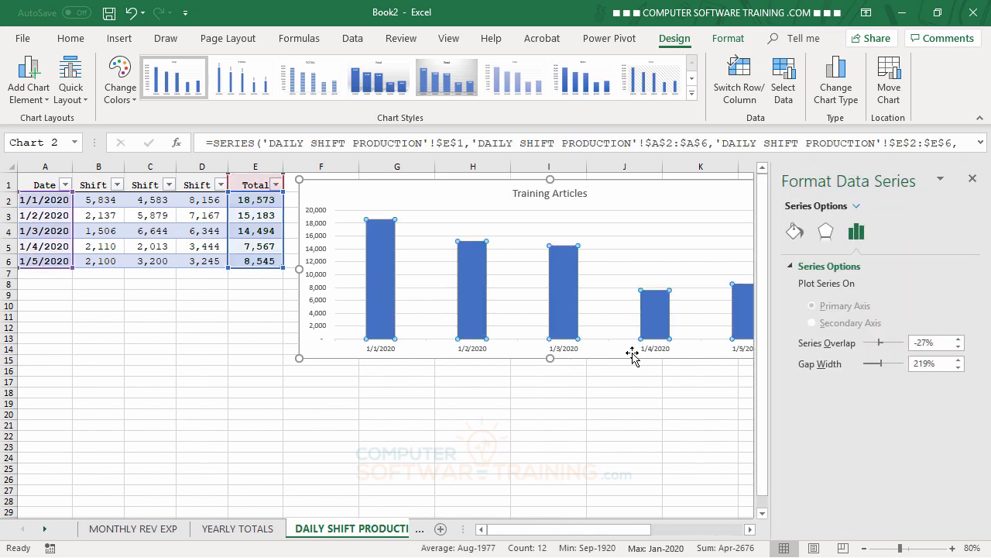
click(794, 232)
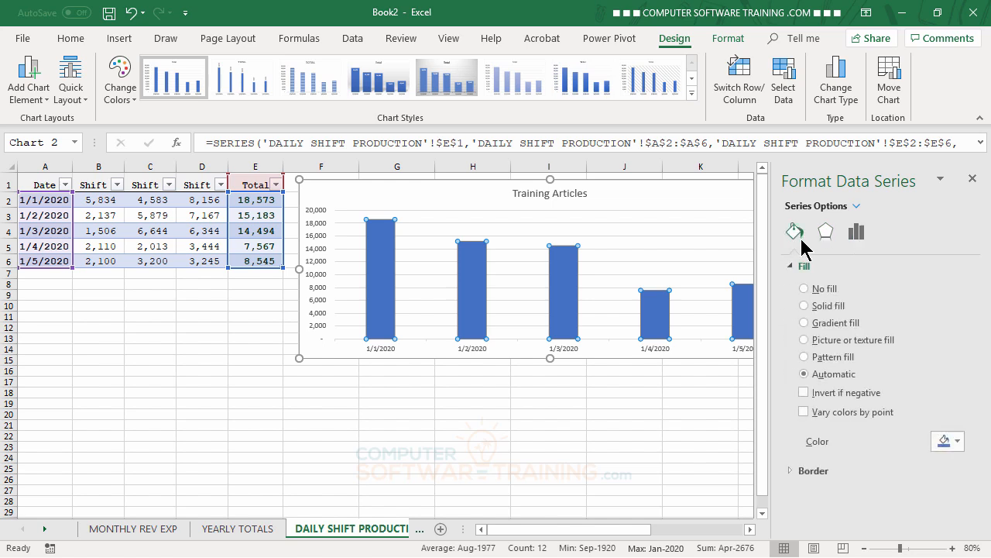
click(804, 412)
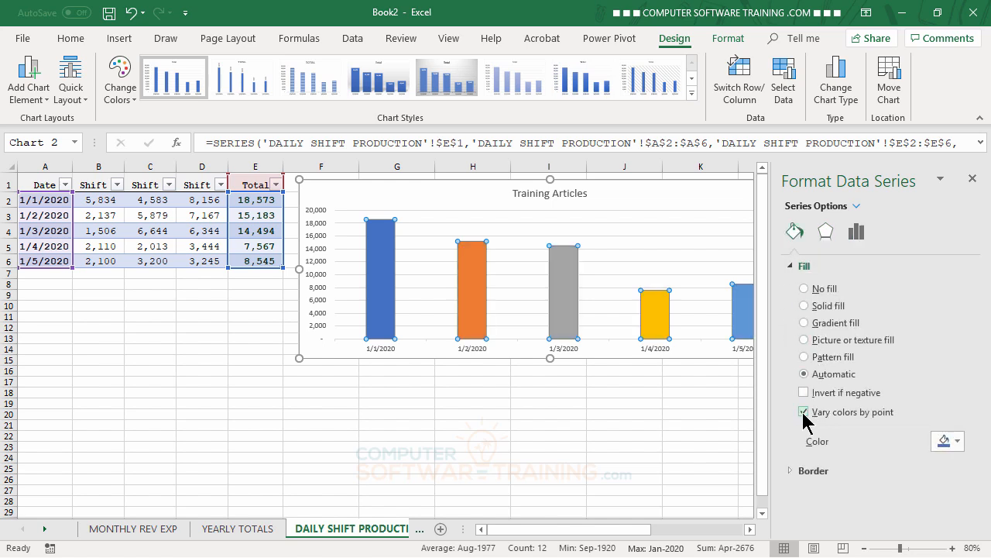
click(973, 179)
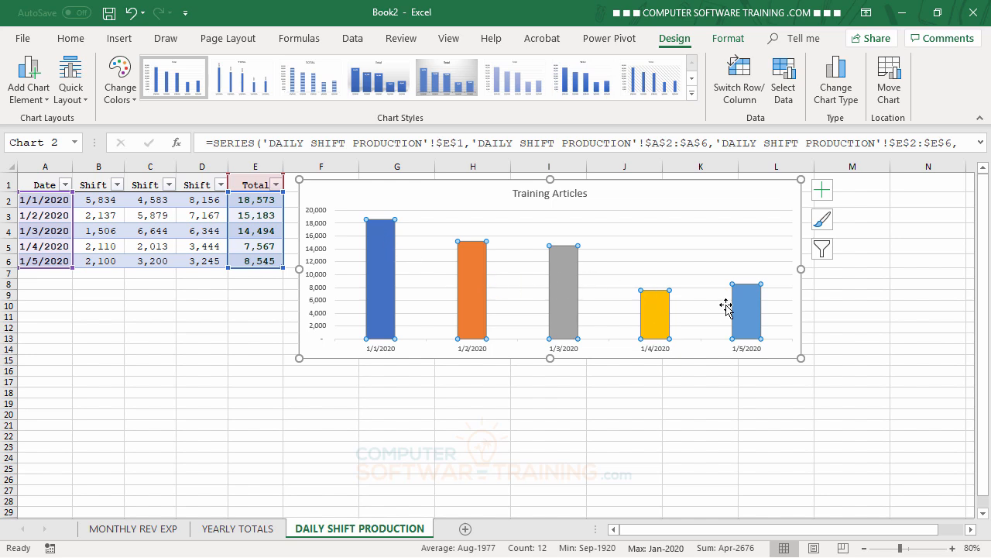
Add data labels to the columns positioned at Inside End.
mouse_move(764, 307)
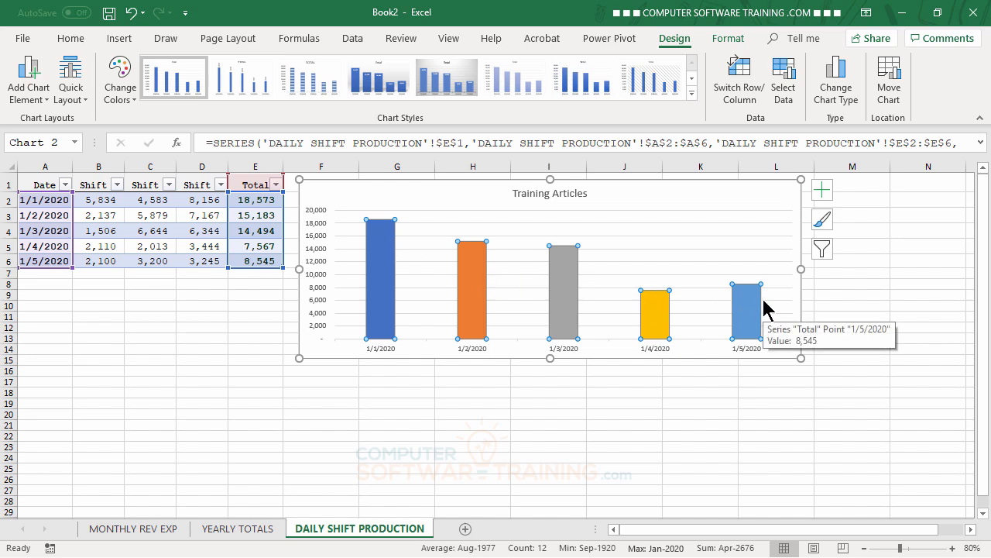
click(822, 193)
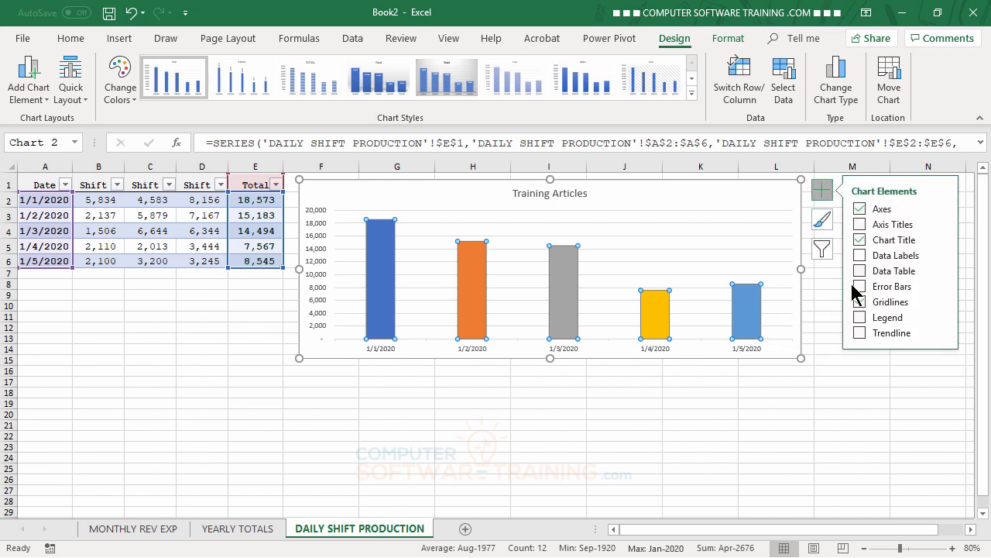
click(941, 255)
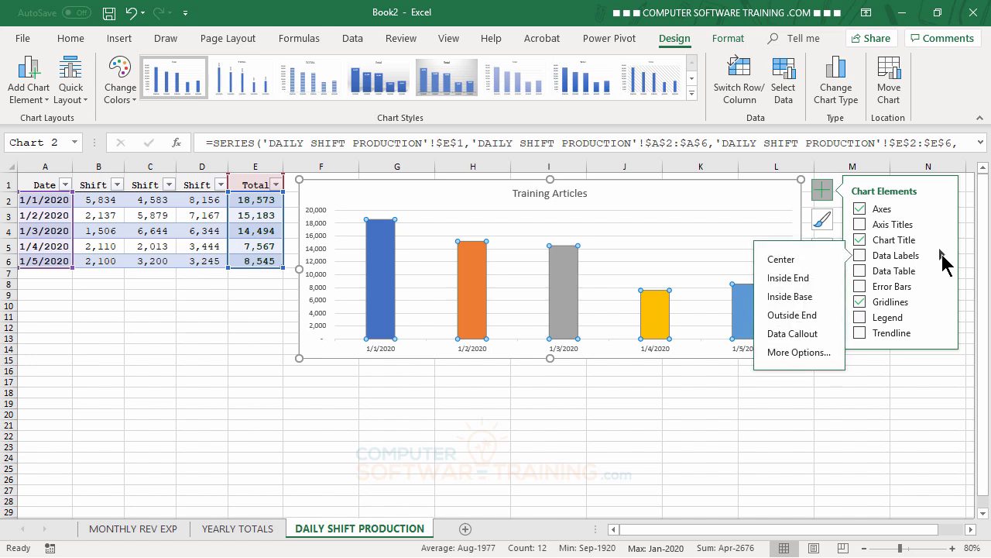
click(811, 362)
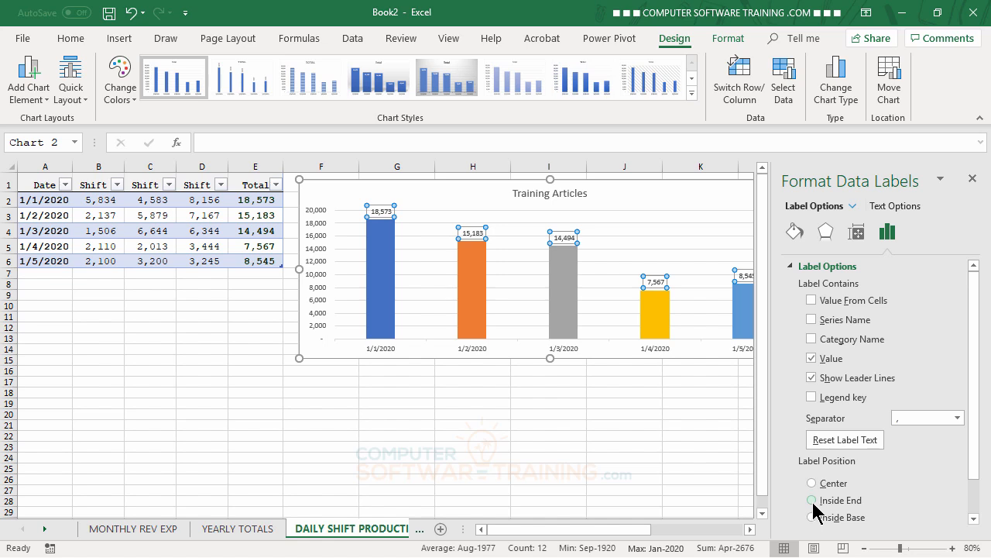
click(812, 501)
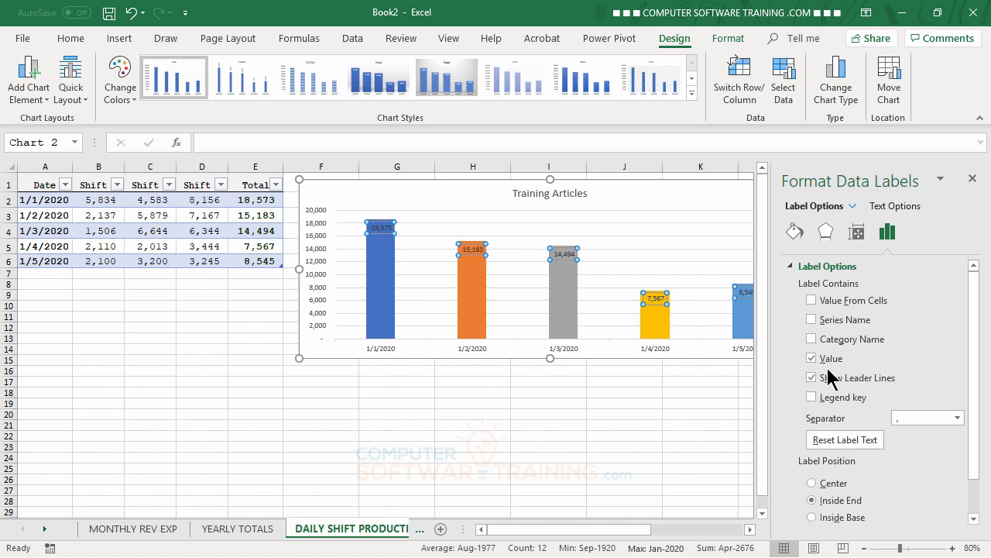
Set the data labels' text direction to Rotate all text 270°.
click(857, 232)
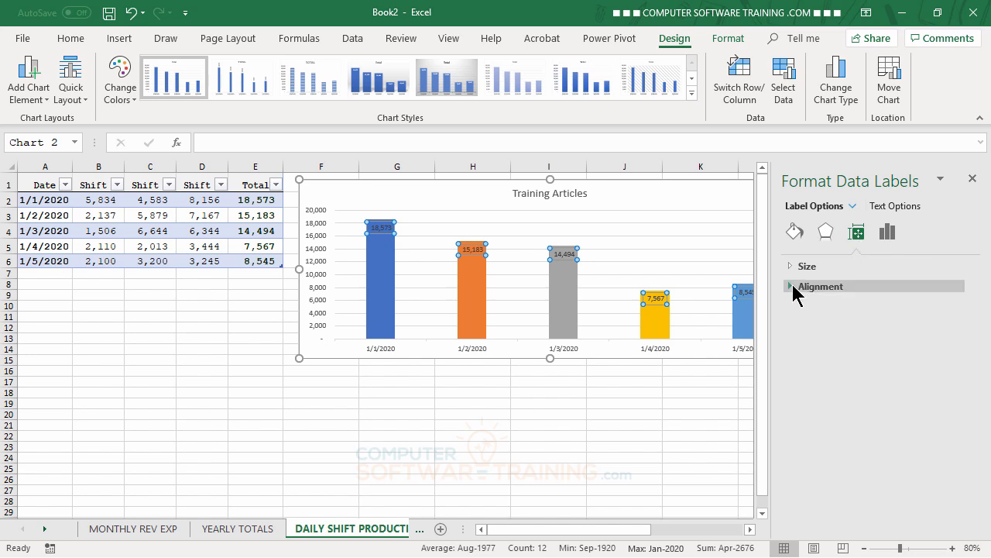
click(794, 288)
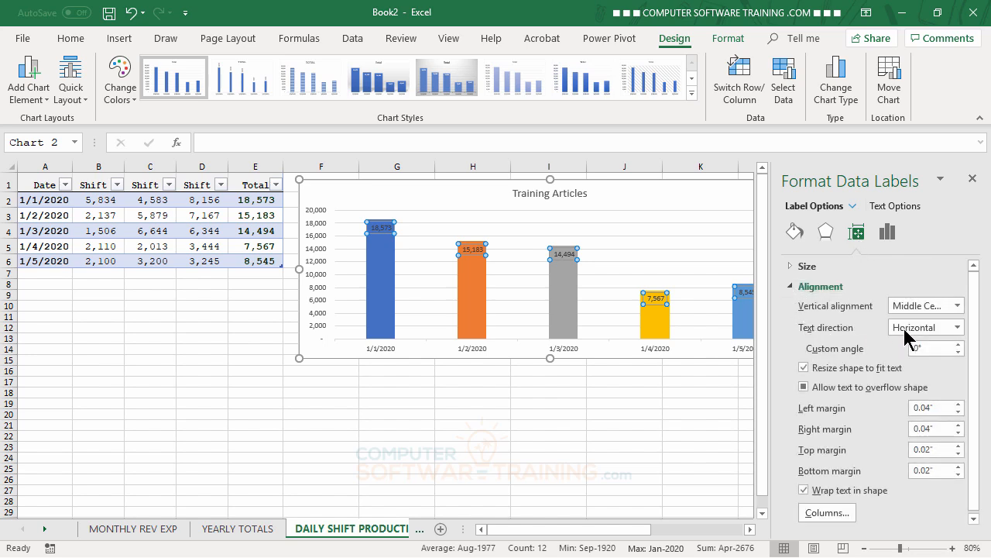
click(958, 328)
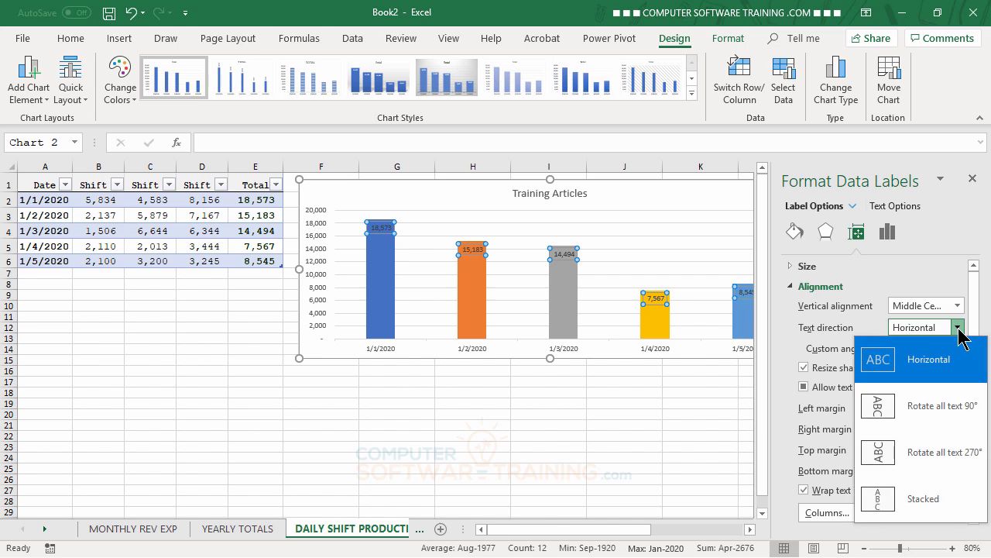
click(919, 455)
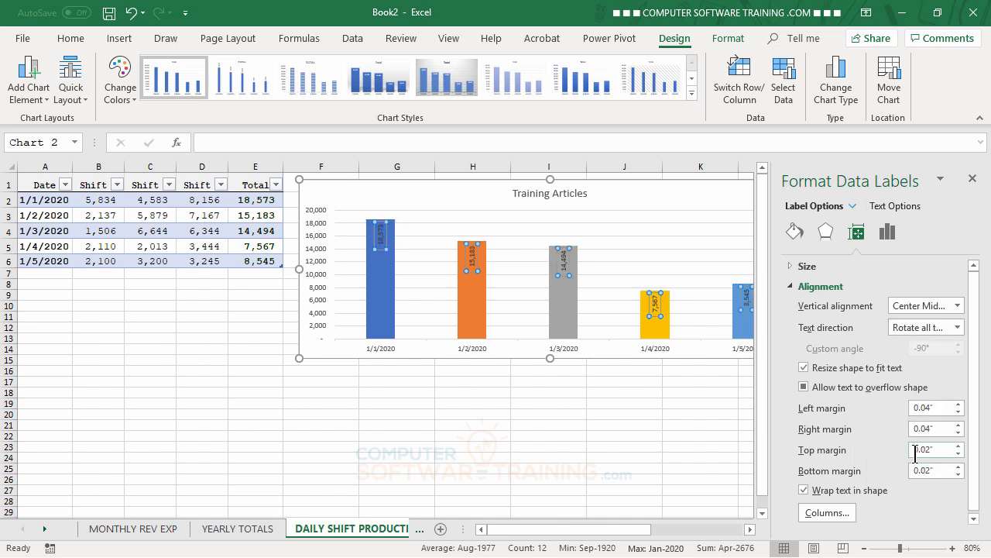
click(973, 179)
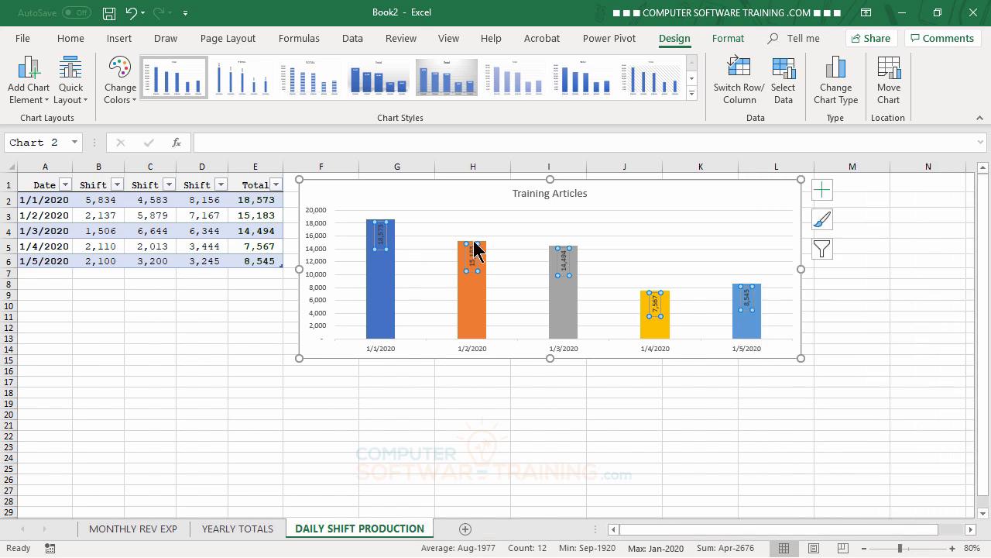
Format the data labels as 16 pt bold white text.
click(70, 39)
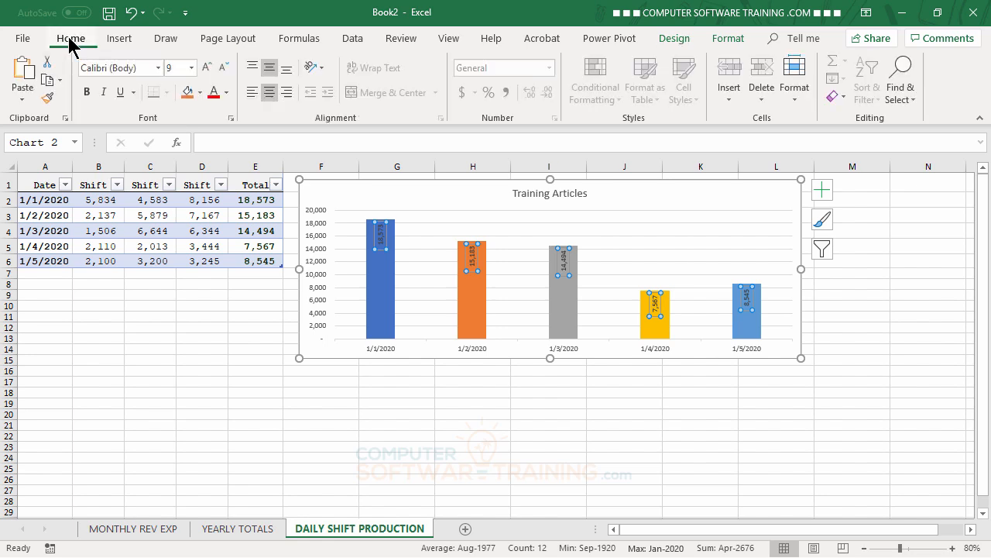
click(207, 68)
click(207, 68)
click(206, 69)
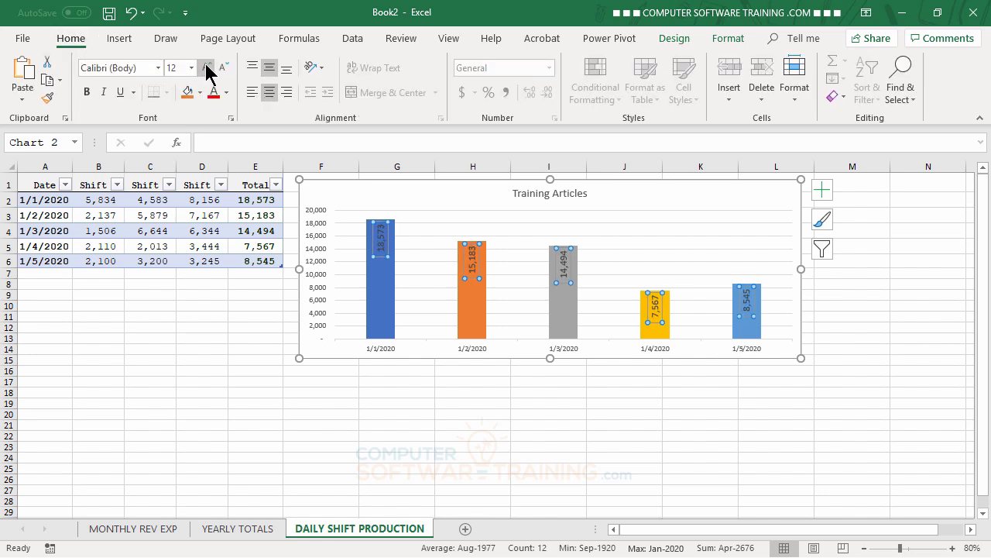
click(207, 68)
click(207, 69)
click(207, 68)
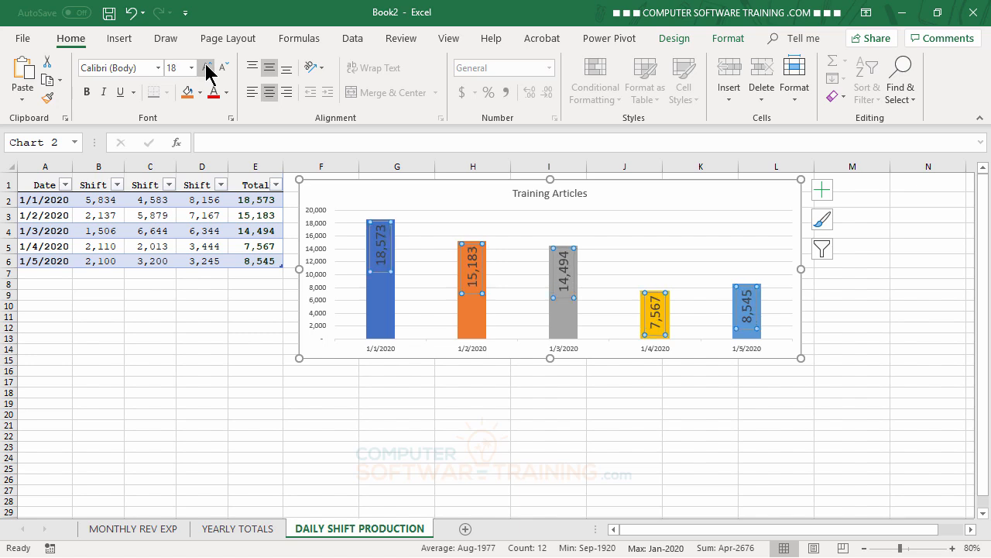
click(223, 68)
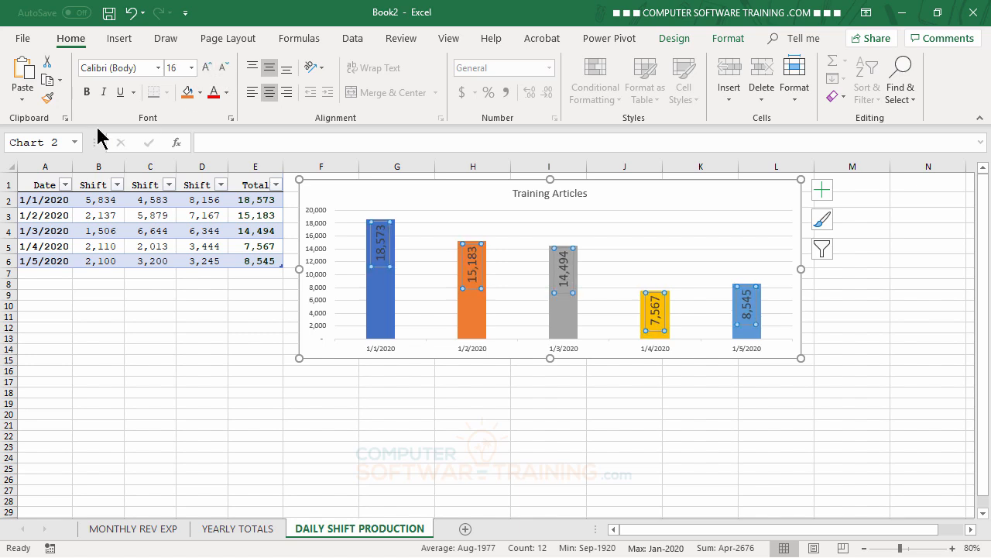
click(89, 93)
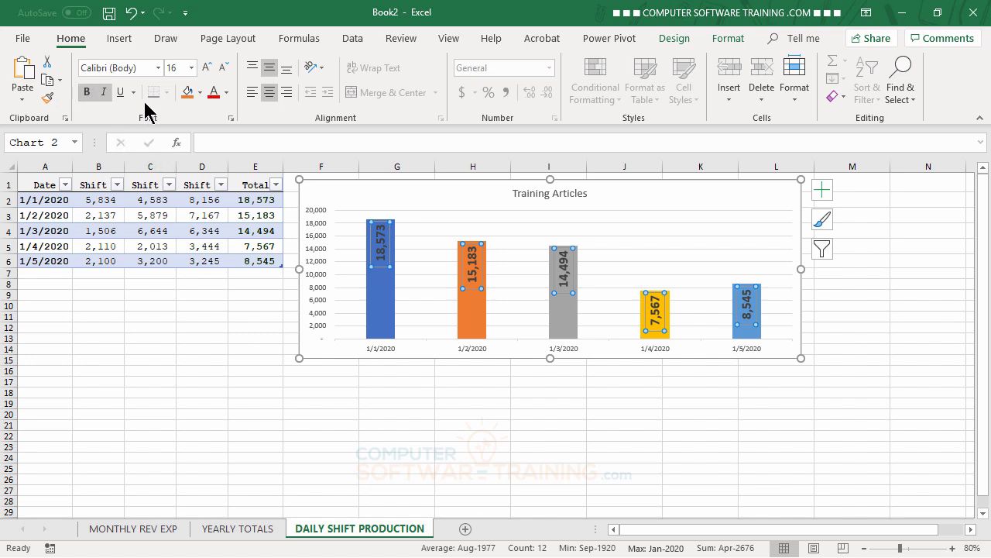
click(227, 92)
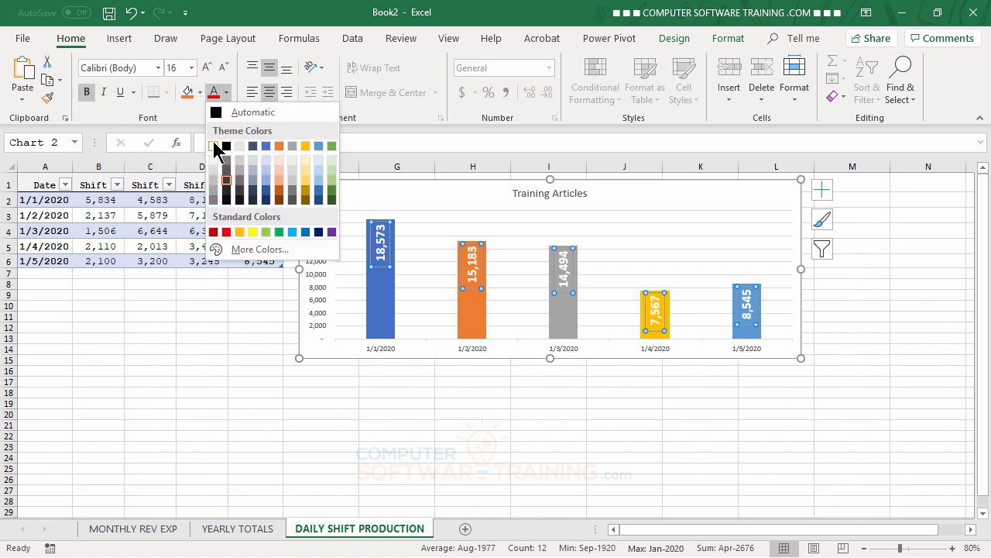
click(214, 145)
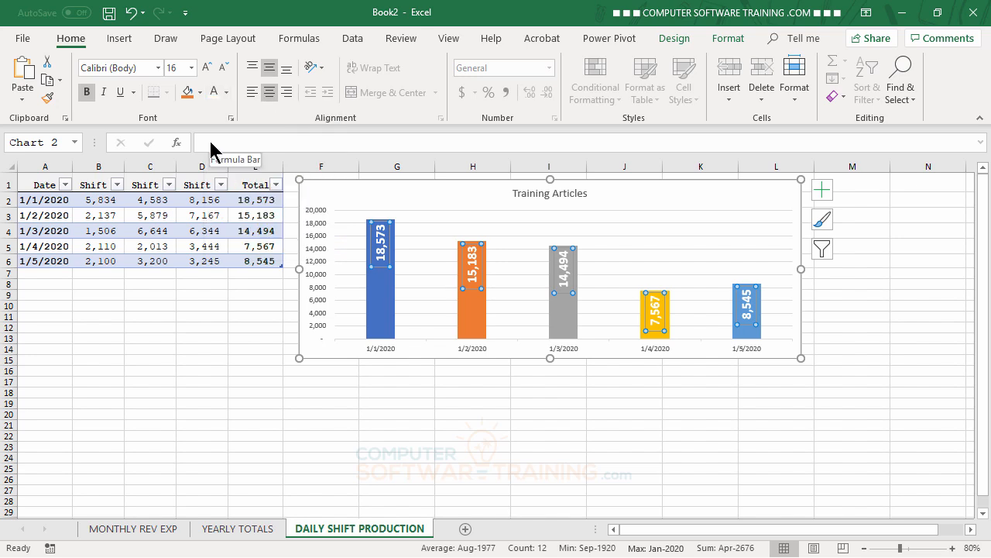
Add a table row dated 1/6/2020 with shift values 2000, 3000 and 3400.
click(566, 426)
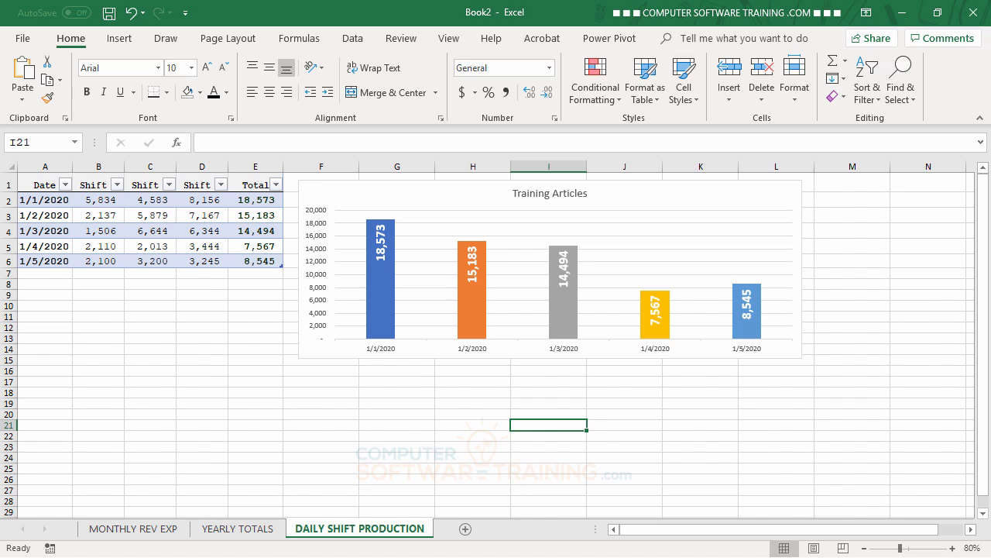
click(34, 274)
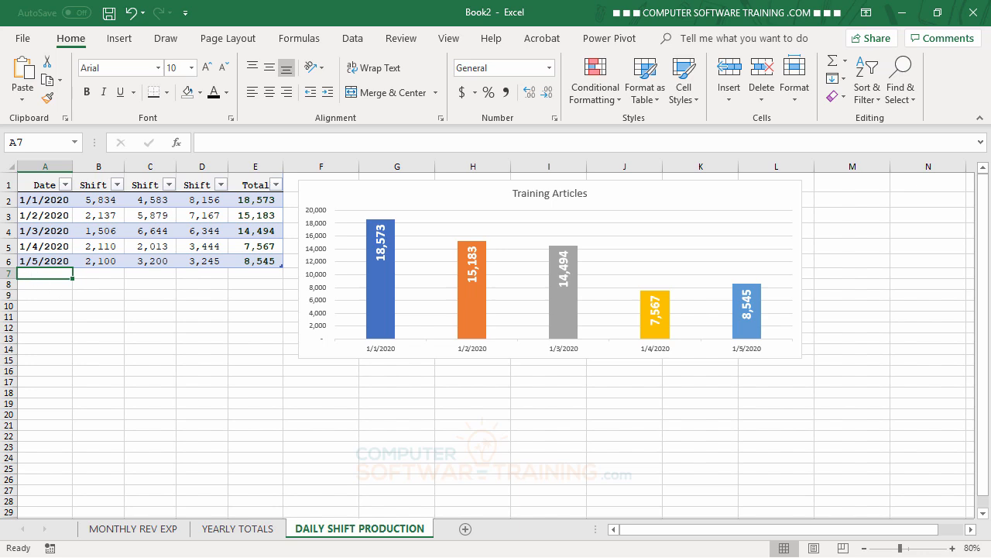
text(1)
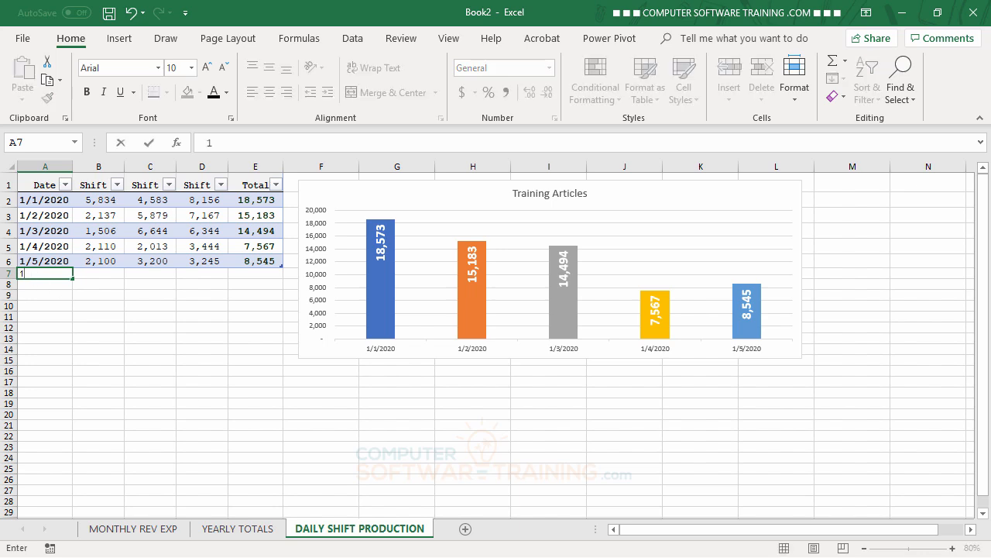
text(/6/2020)
key(Tab)
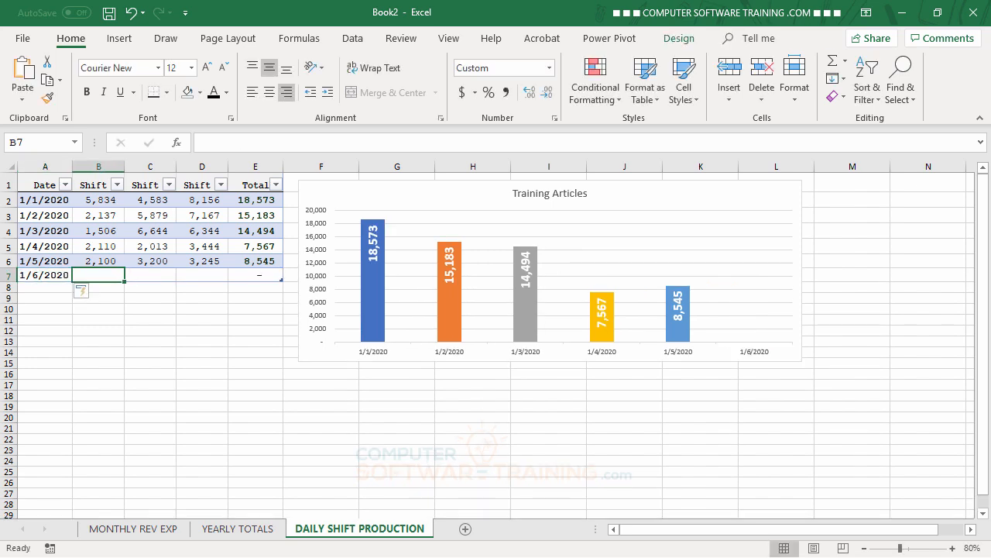
text(2000)
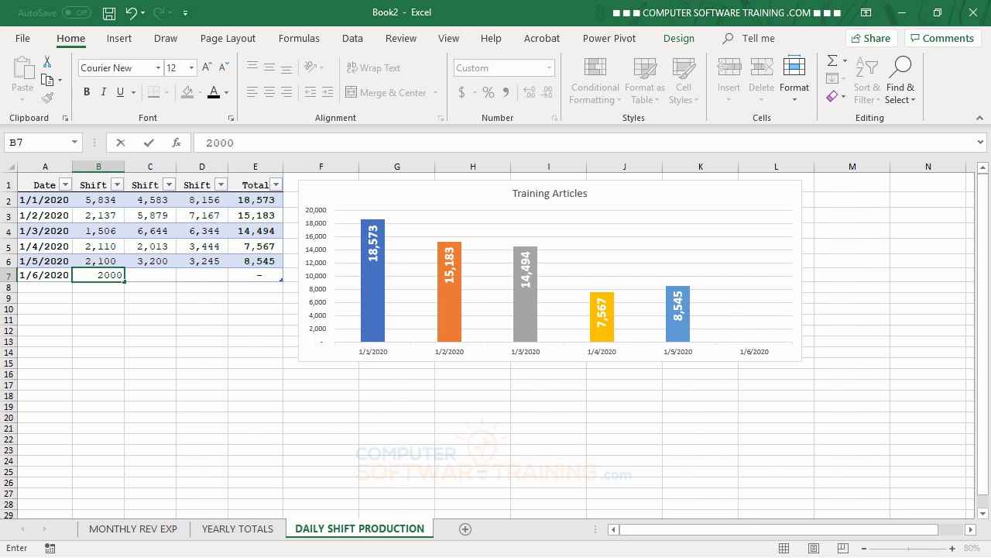
key(Tab)
text(3000)
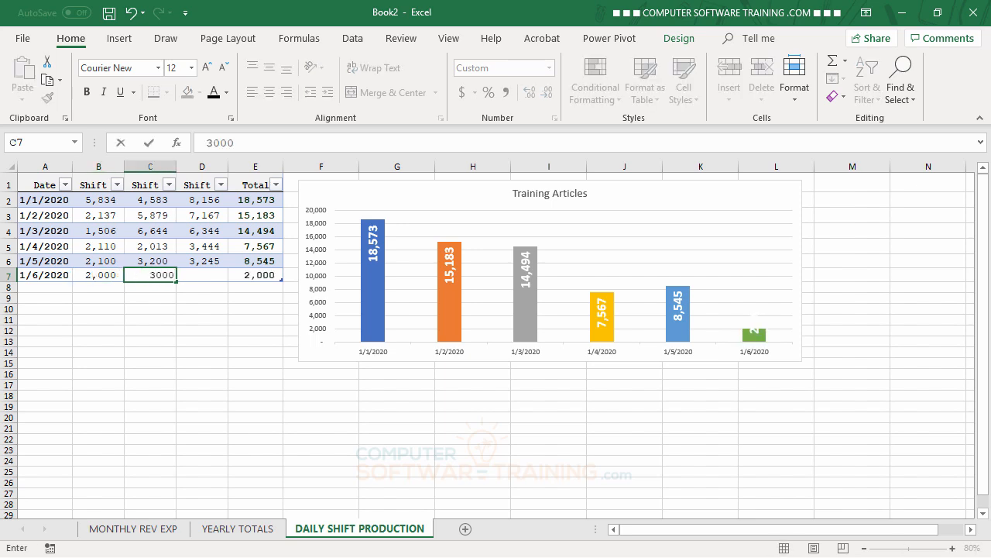
key(Tab)
text(3400)
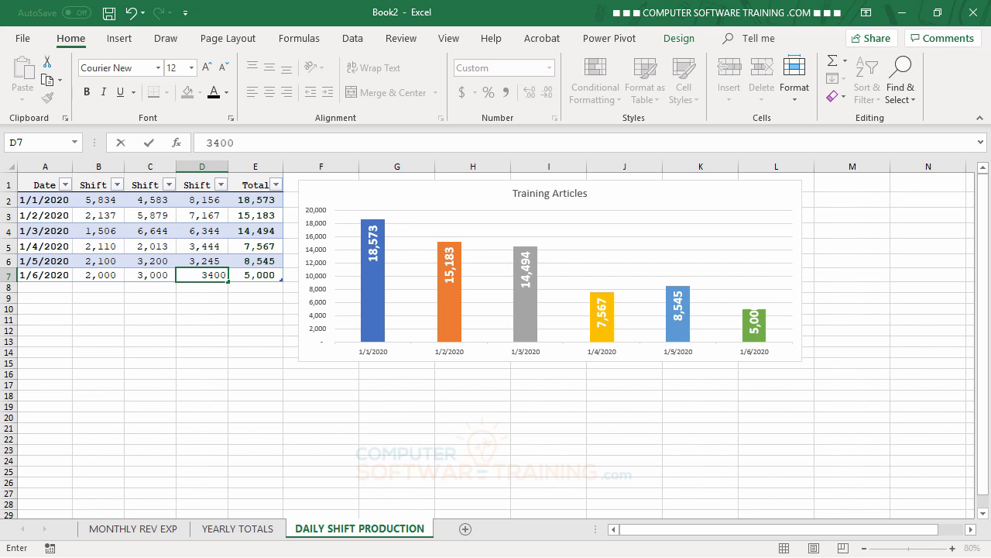
key(Return)
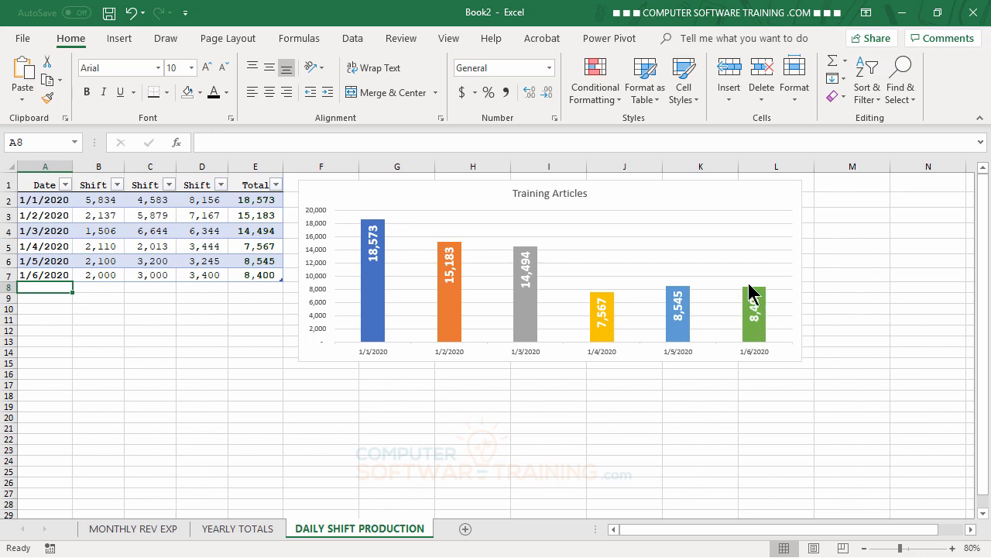
Add a table row dated 1/7/2020 with shift values 2900, 2100 and 2400.
text(1)
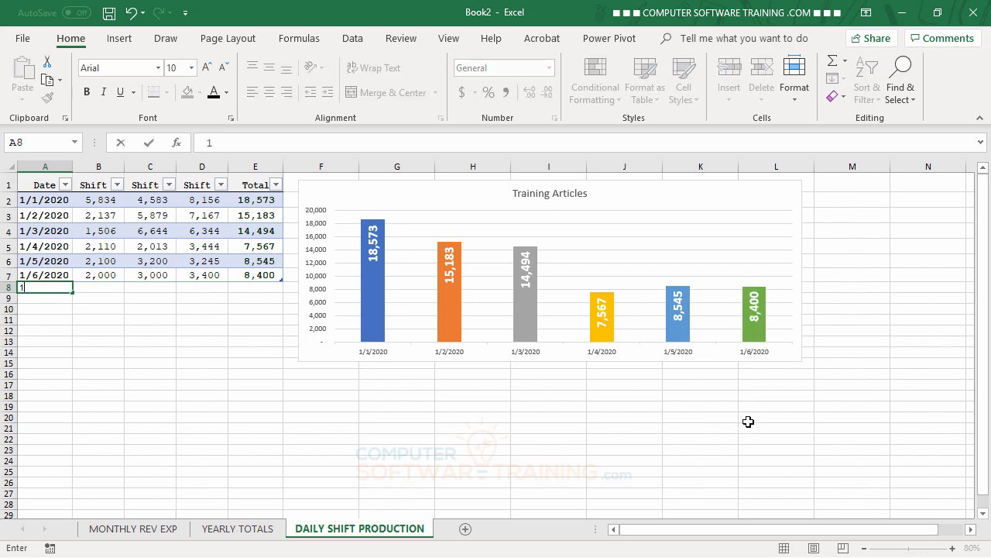
text(/7/2020)
key(Tab)
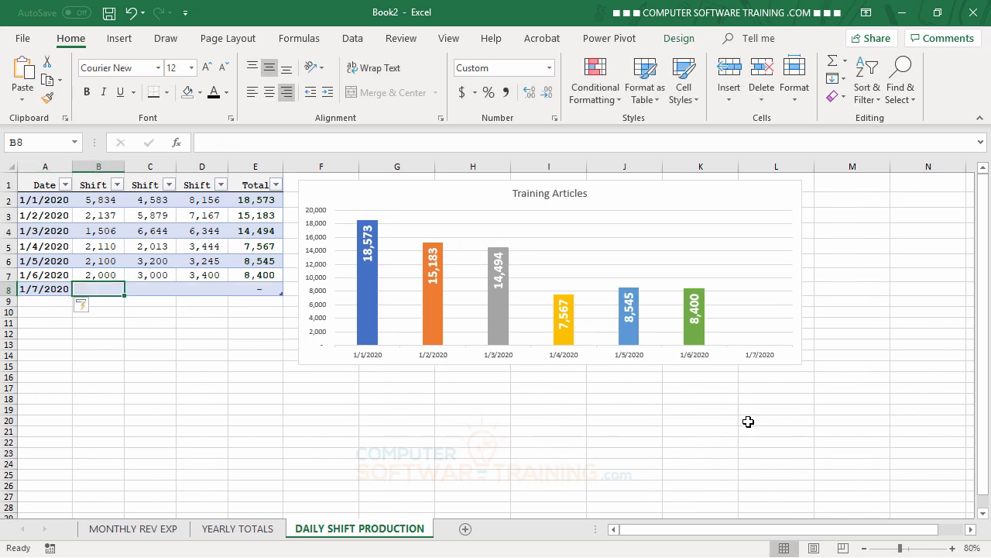
text(2900)
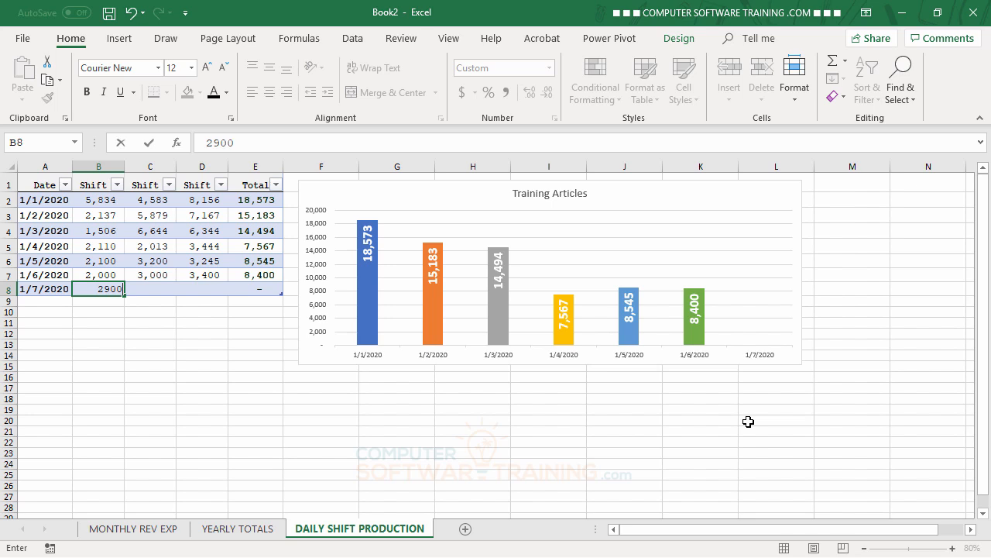
key(Tab)
text(2)
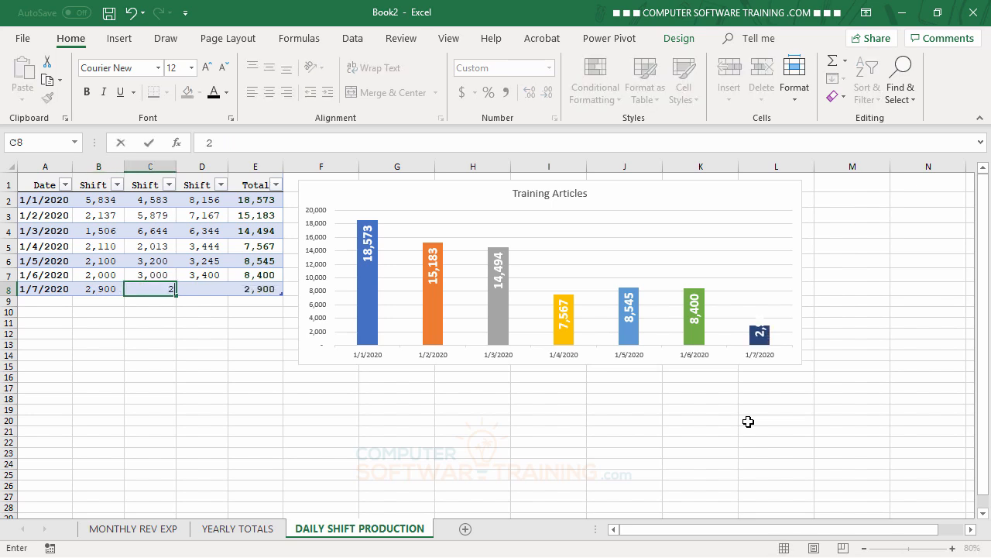
text(100)
key(Tab)
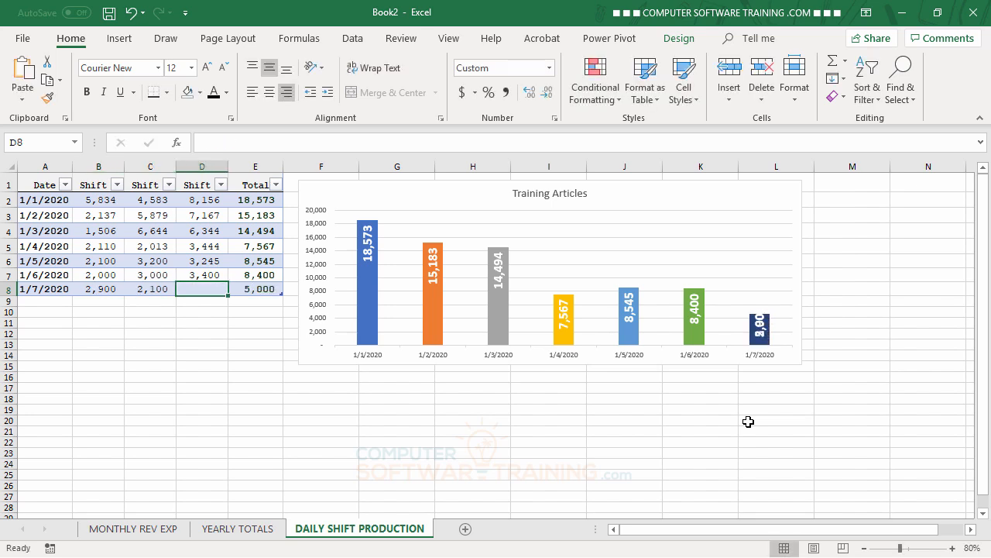
text(2400)
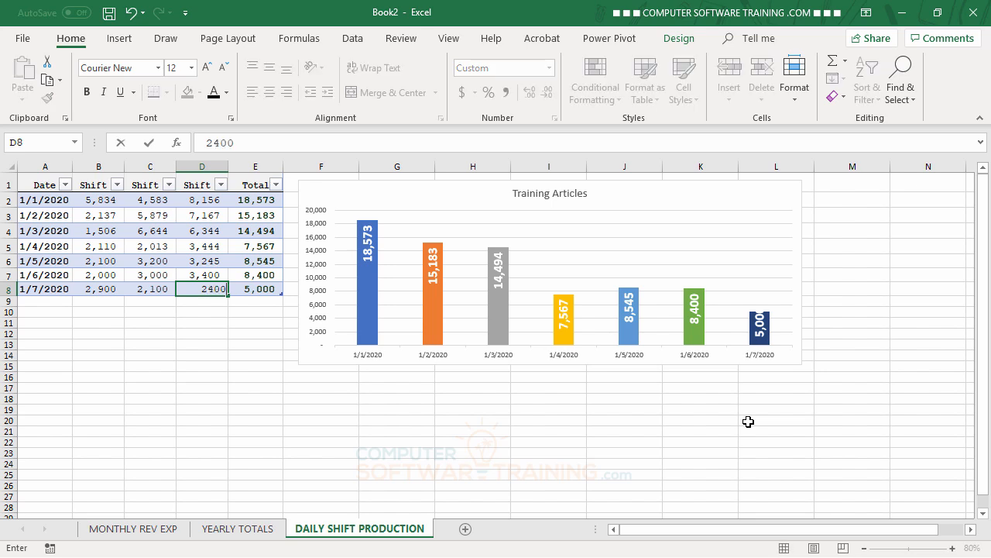
key(Return)
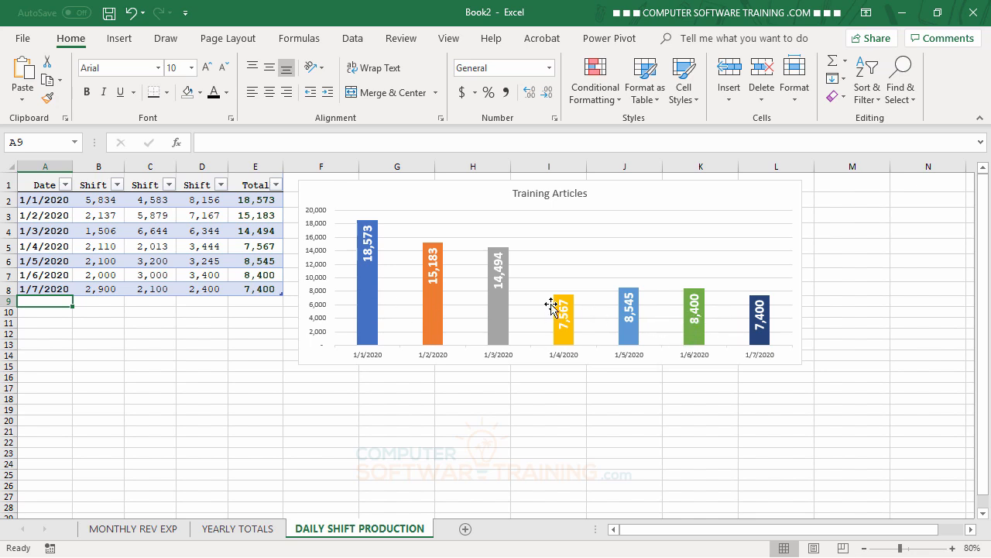
Widen the chart's columns by setting the data series gap width to 86%.
mouse_move(369, 289)
double_click(370, 288)
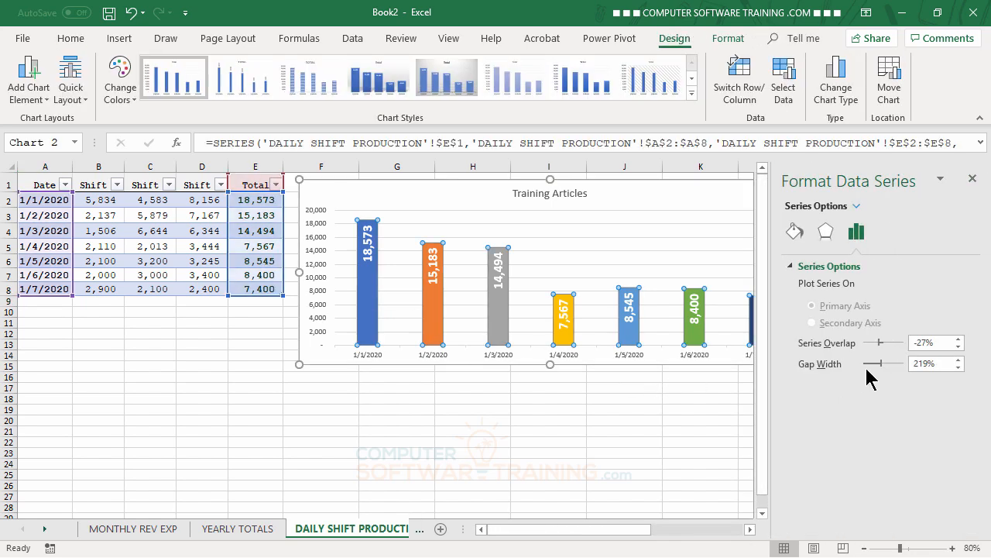
drag(883, 361, 872, 362)
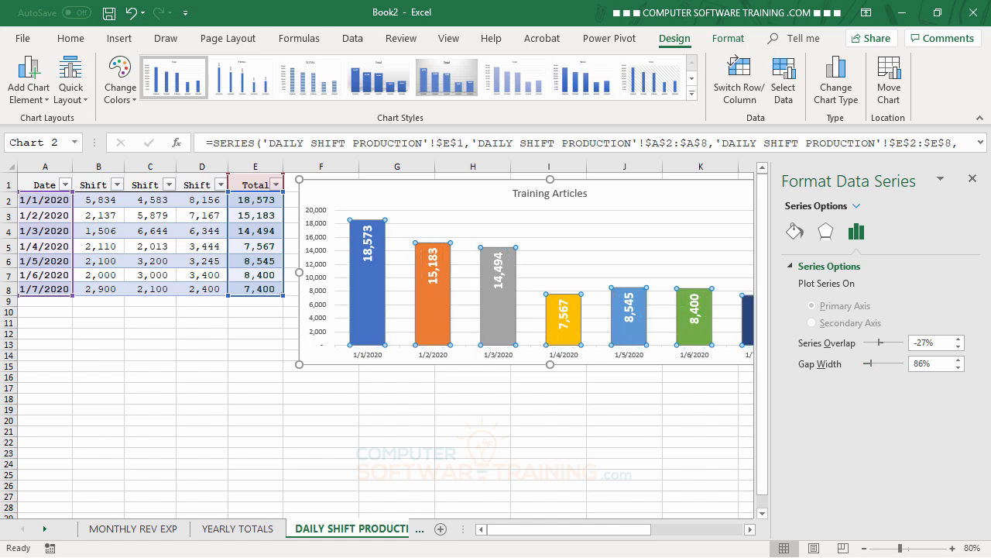
click(972, 178)
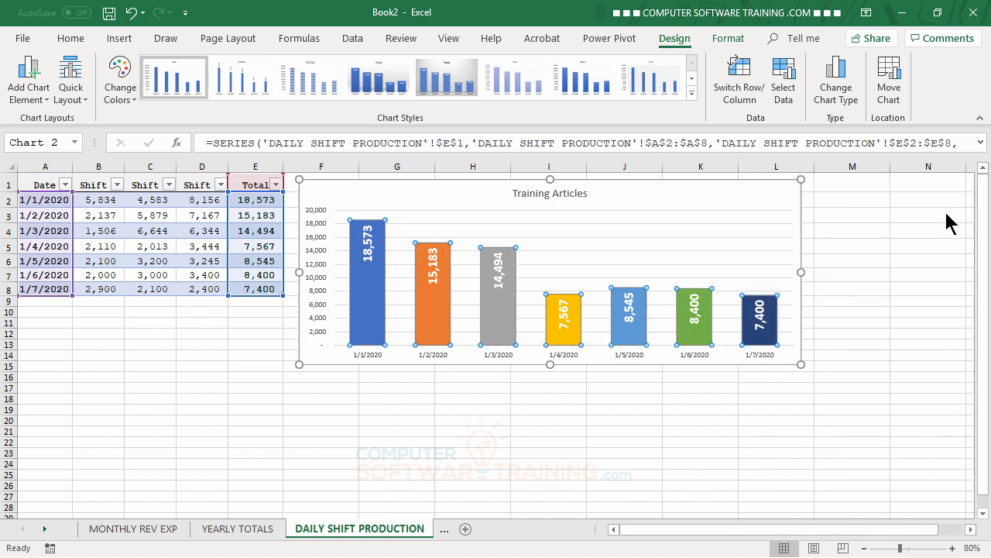
click(172, 409)
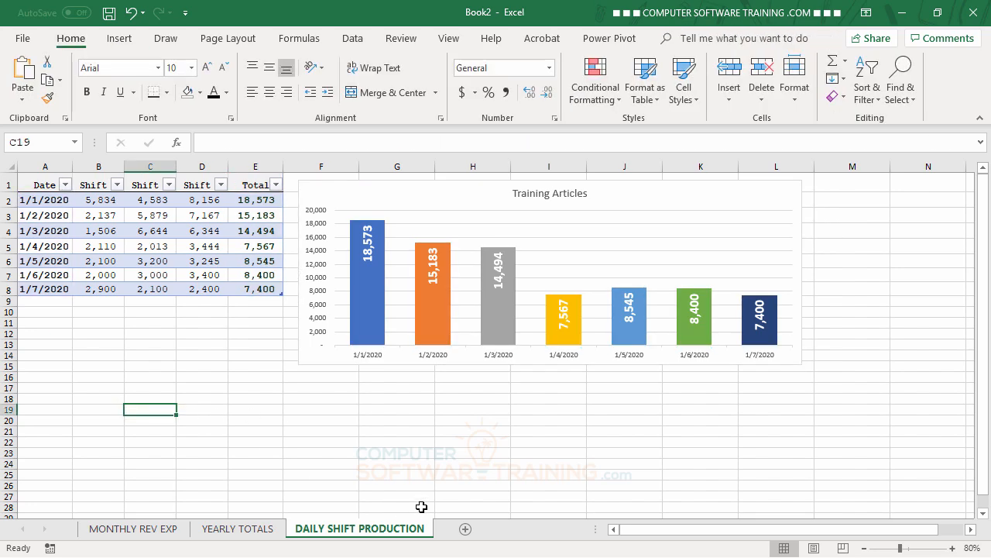